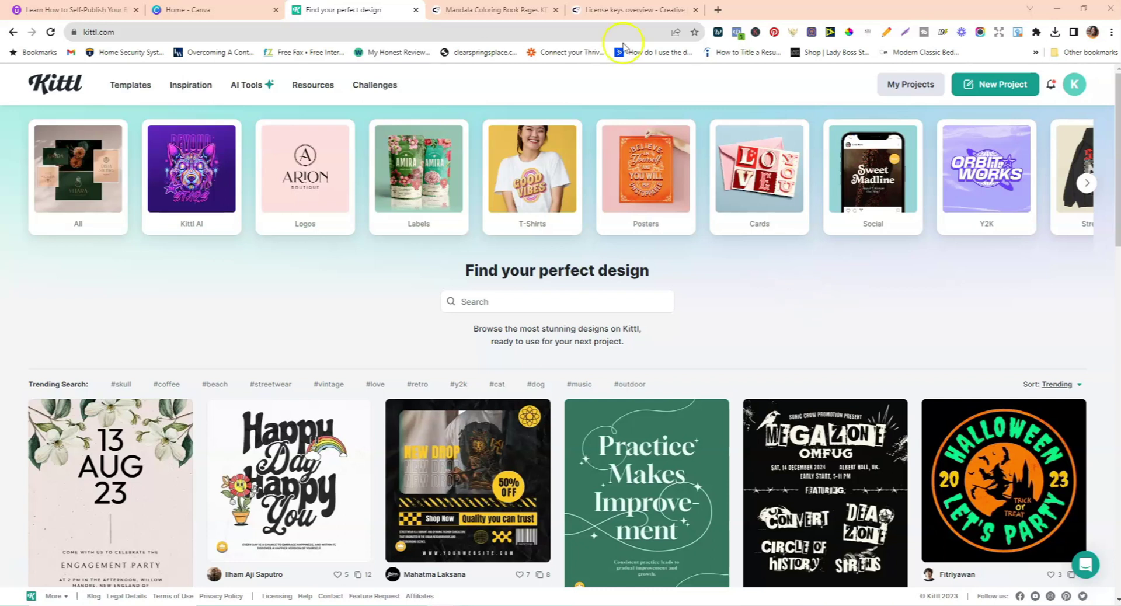
# Step: Switch to the browser tab showing the Mandala Coloring Book Pages product page
pyautogui.click(473, 13)
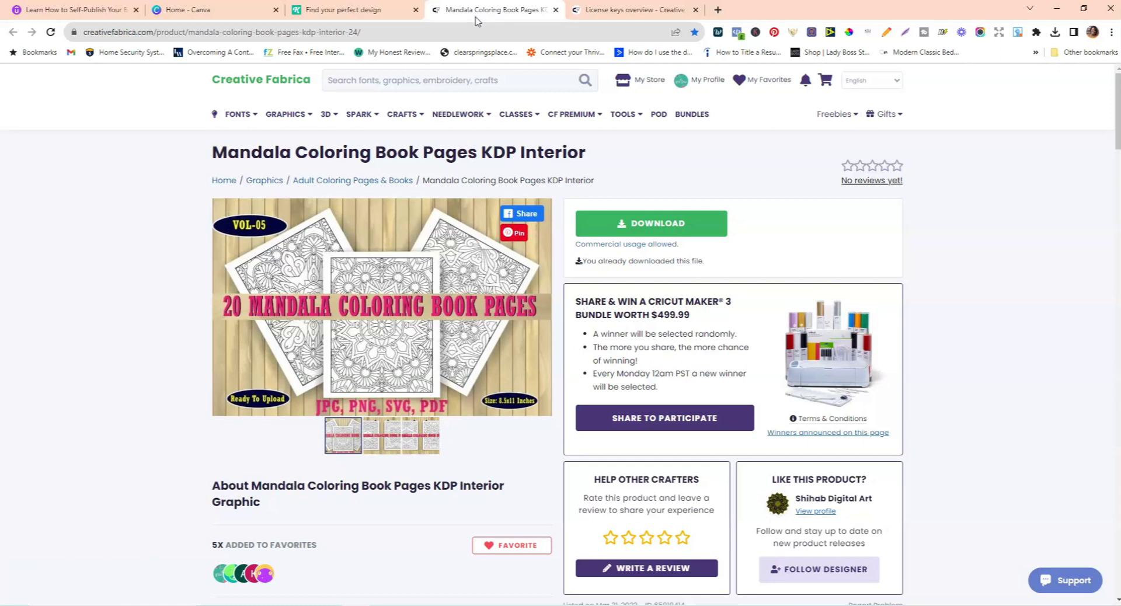
pyautogui.click(363, 79)
pyautogui.write('mandala bo')
pyautogui.write('la kd')
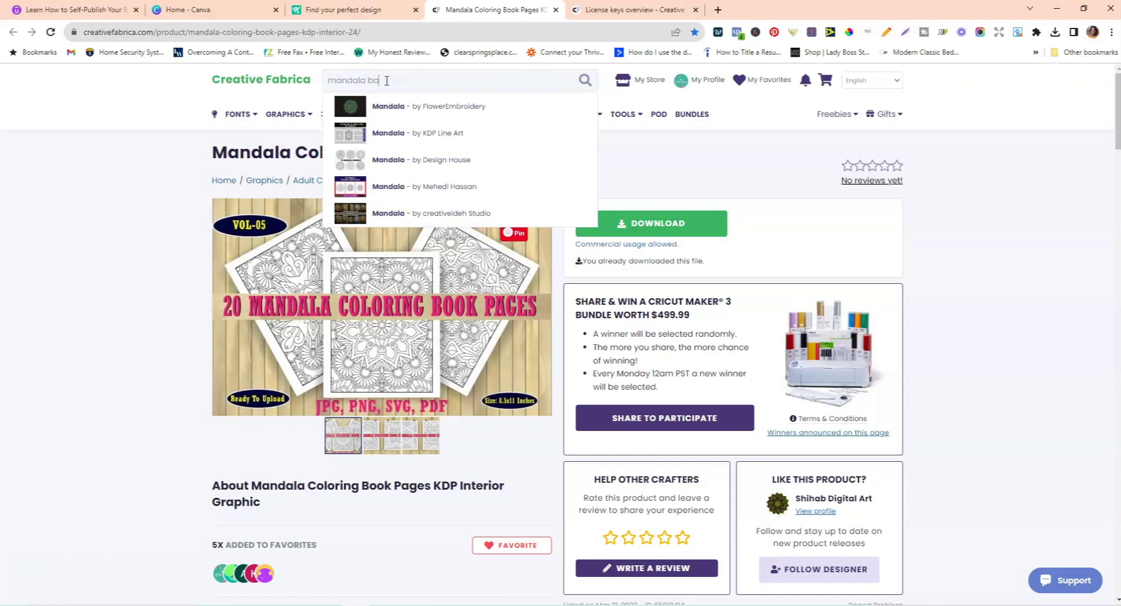
pyautogui.write('p')
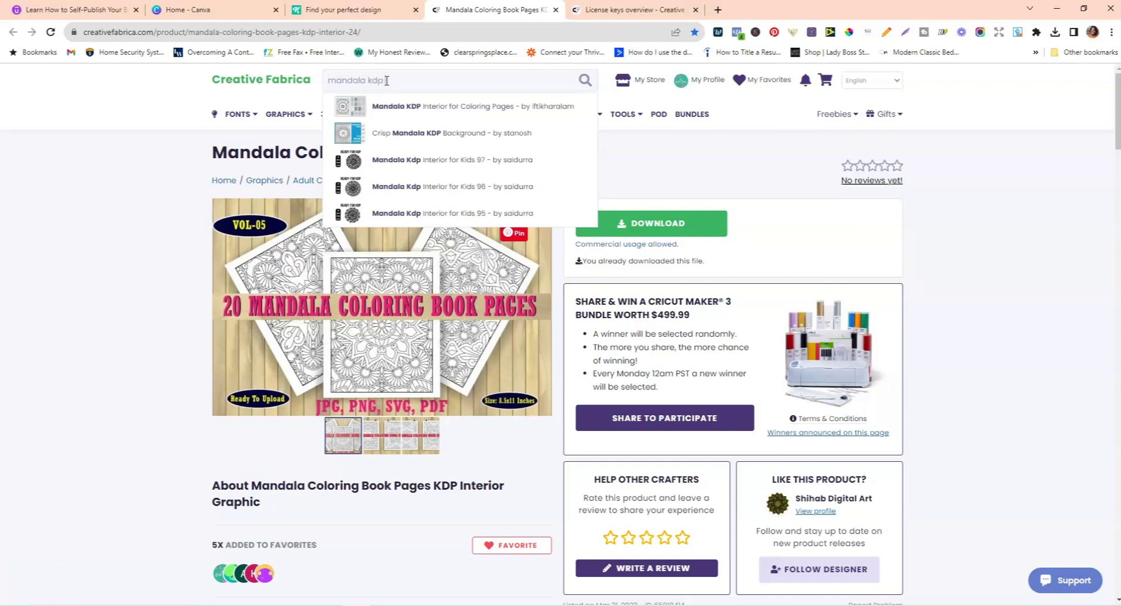
pyautogui.write(' background')
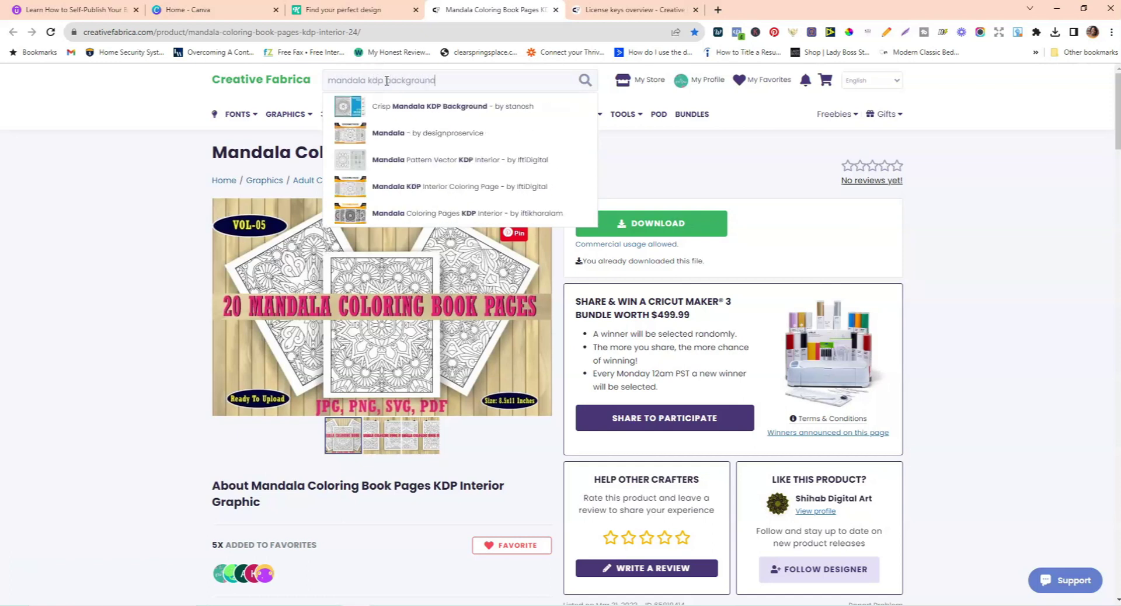
pyautogui.press('Return')
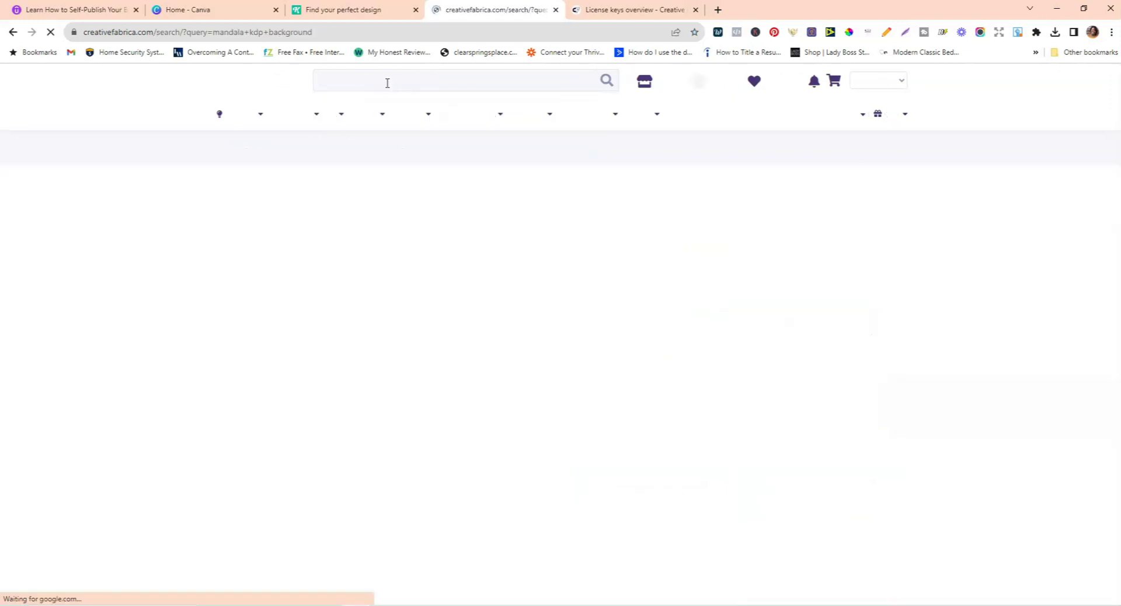
pyautogui.scroll(-3, 992, 315)
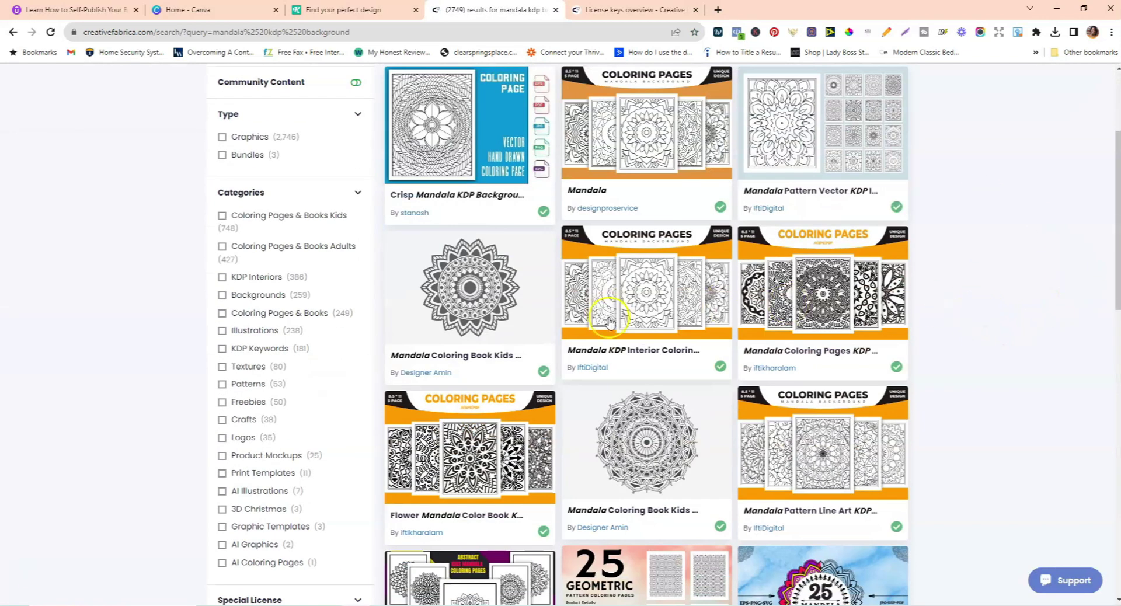
pyautogui.scroll(3, 876, 309)
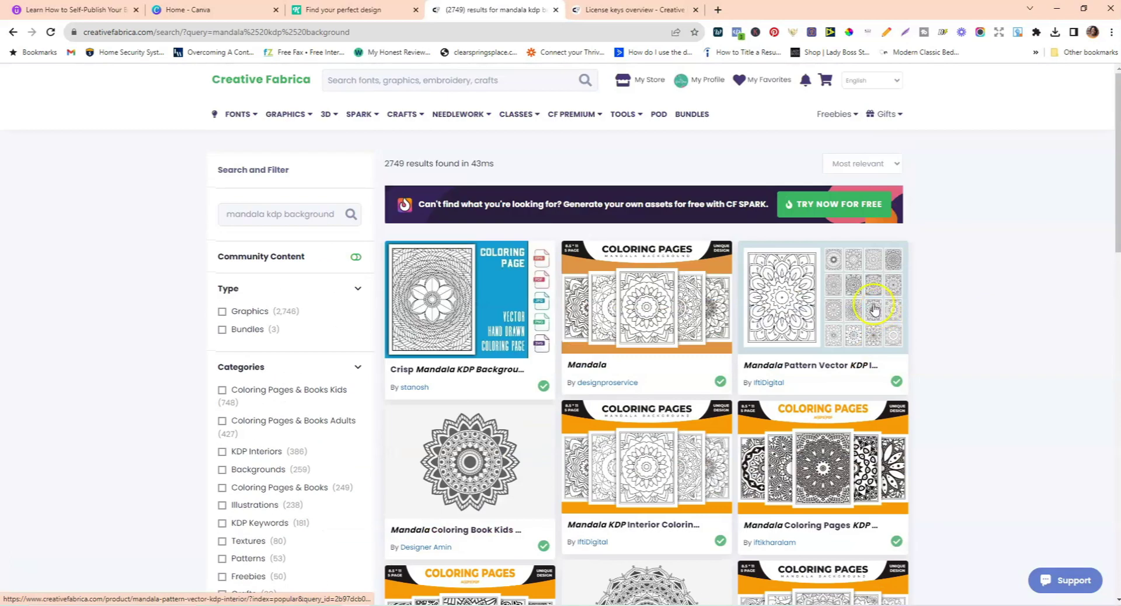
pyautogui.click(13, 32)
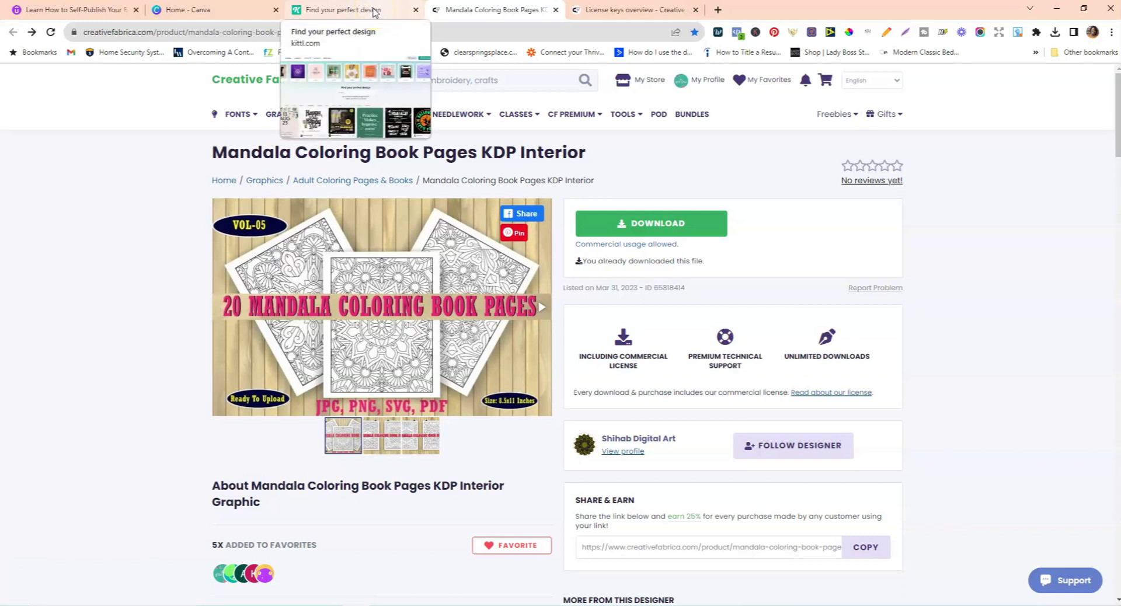
# Step: Create a new portrait project at 8.5 × 11 inches and 300 DPI
pyautogui.click(375, 12)
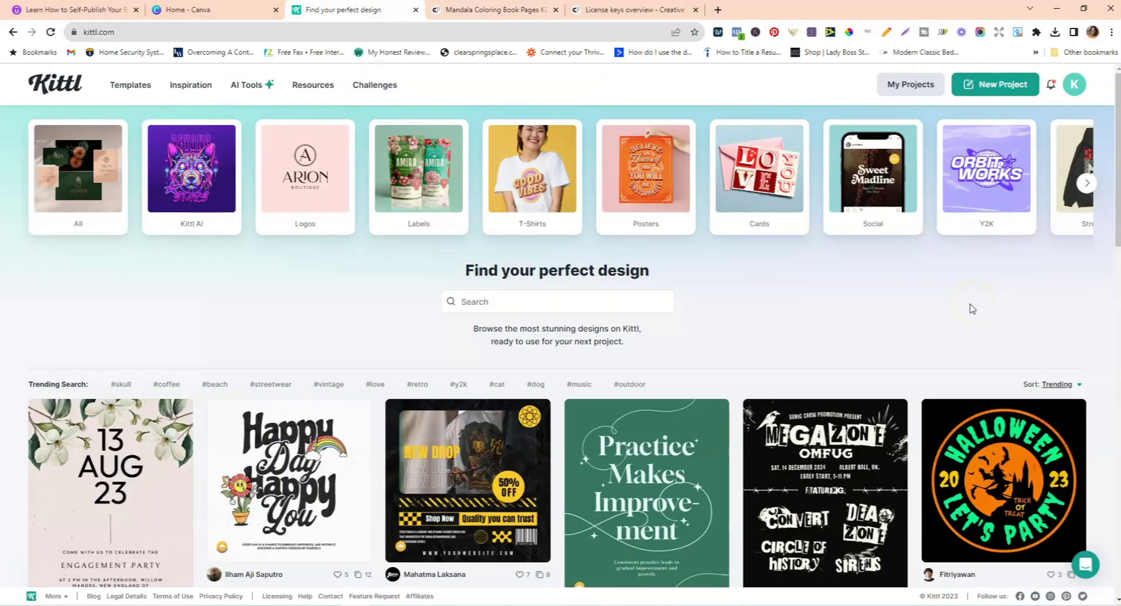
pyautogui.click(985, 87)
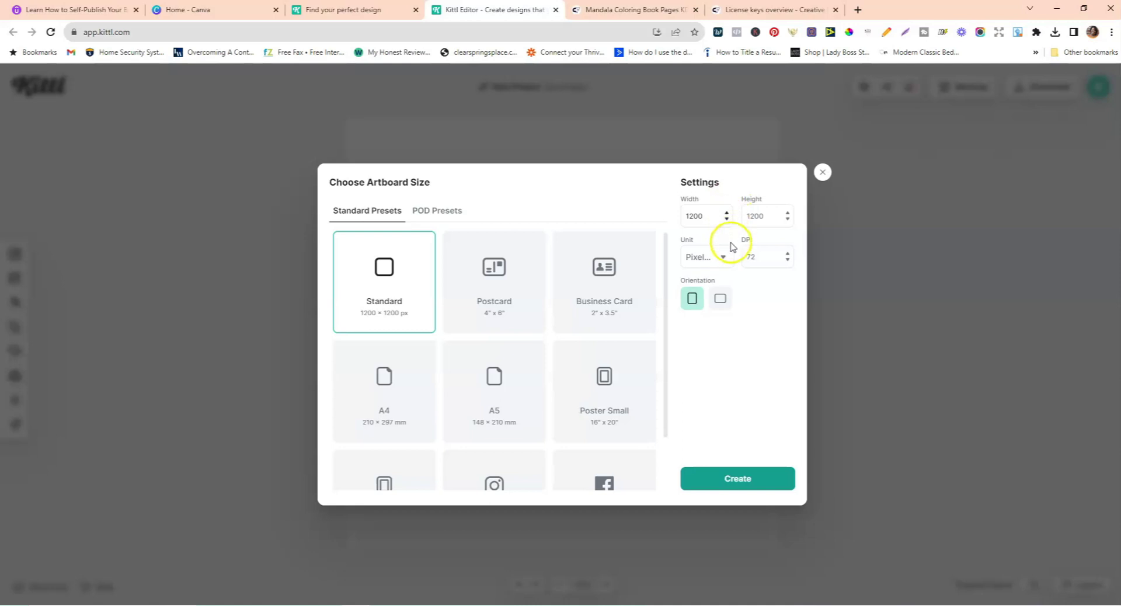
pyautogui.click(721, 261)
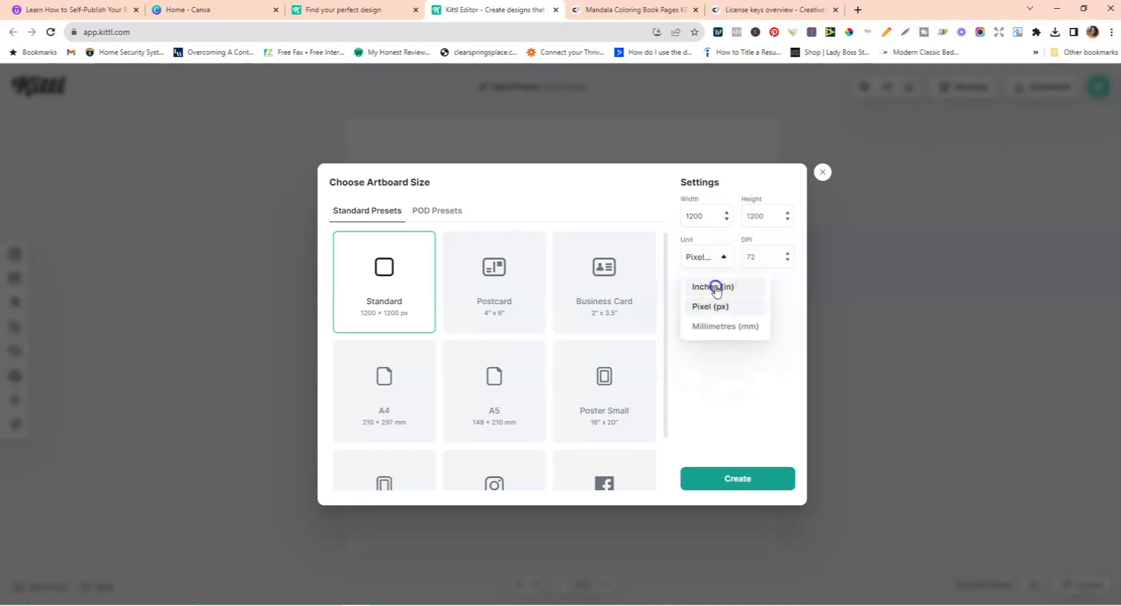
pyautogui.click(713, 286)
pyautogui.doubleClick(713, 216)
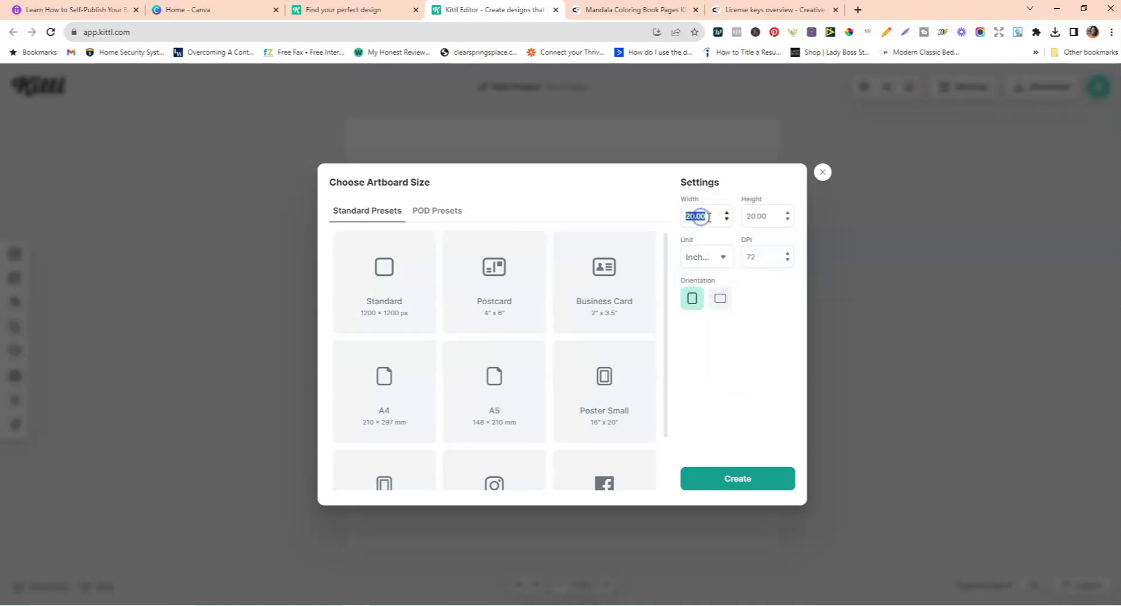
pyautogui.write('5.5')
pyautogui.doubleClick(762, 215)
pyautogui.write('11')
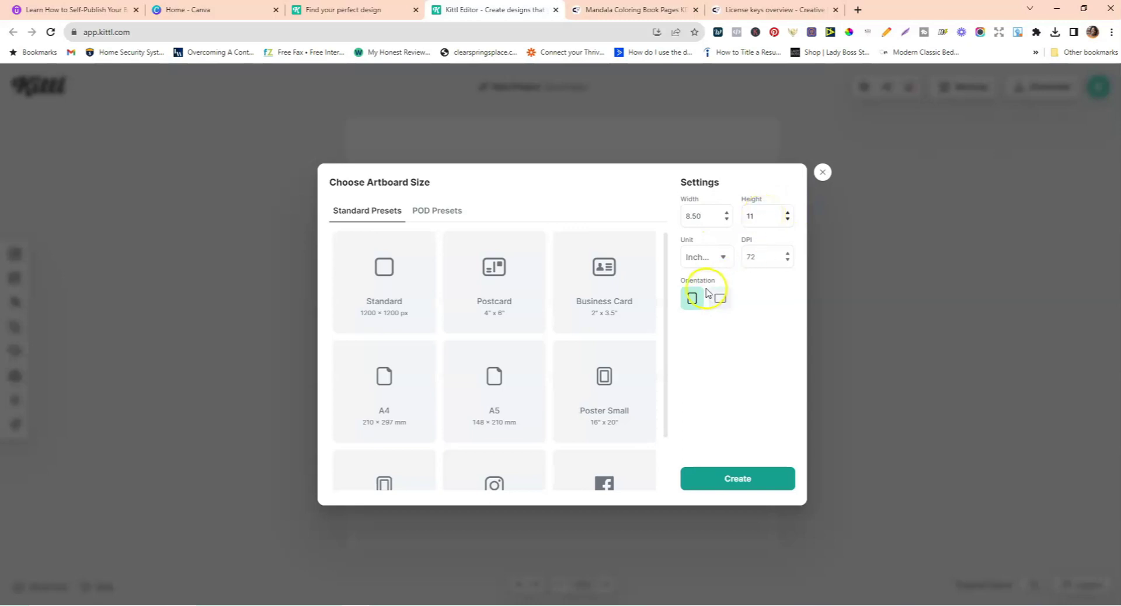
pyautogui.doubleClick(751, 256)
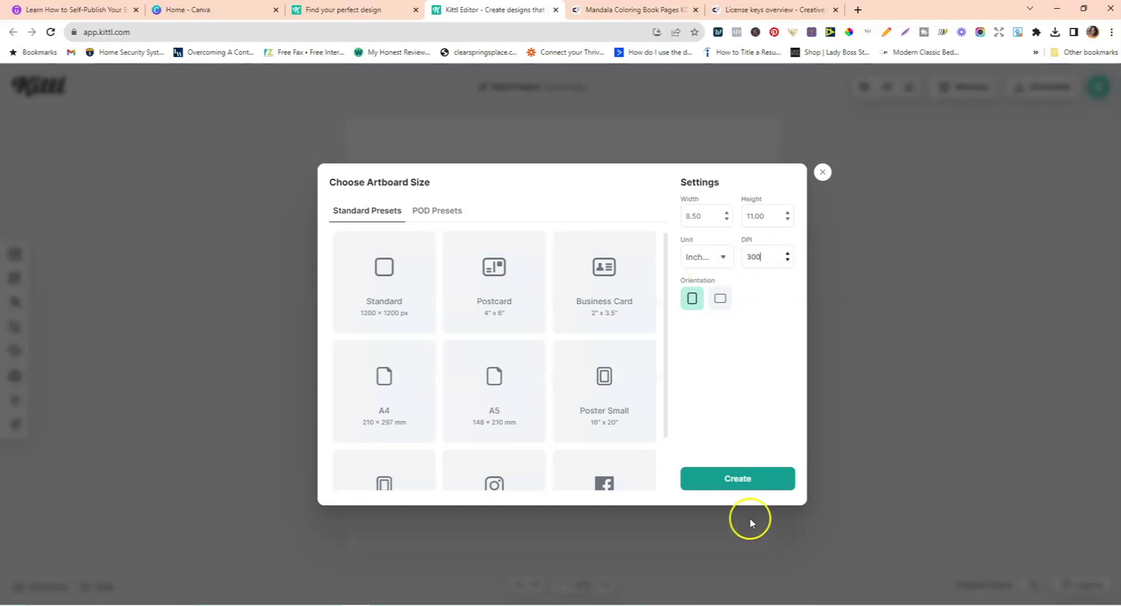
pyautogui.click(737, 478)
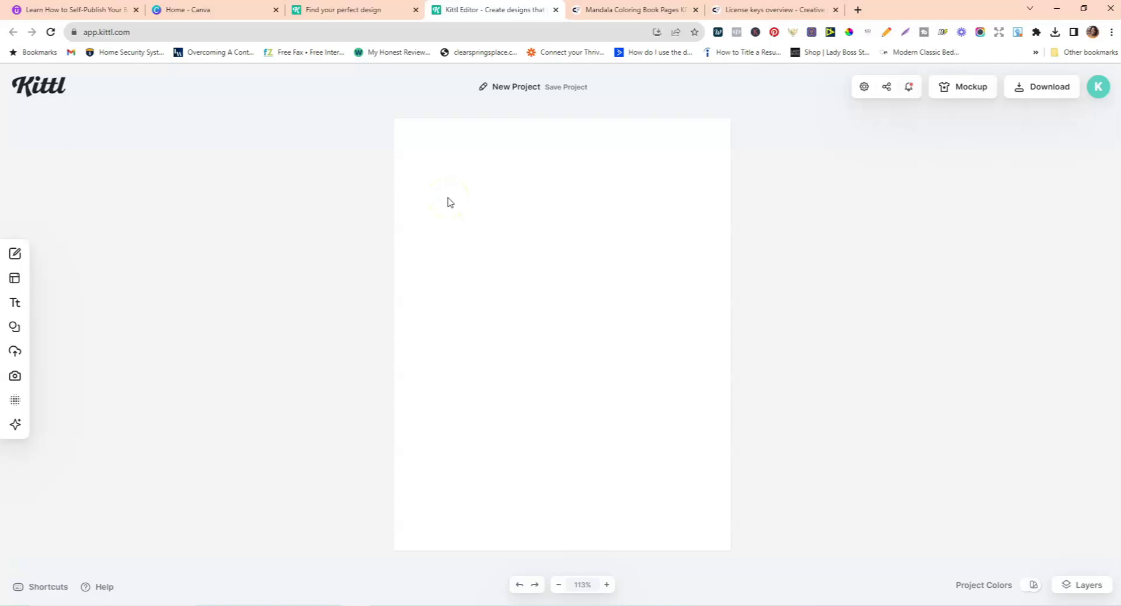
# Step: Start an image upload and browse to the Desktop's Mandala-Coloring-Book-Pages folder
pyautogui.moveTo(71, 337)
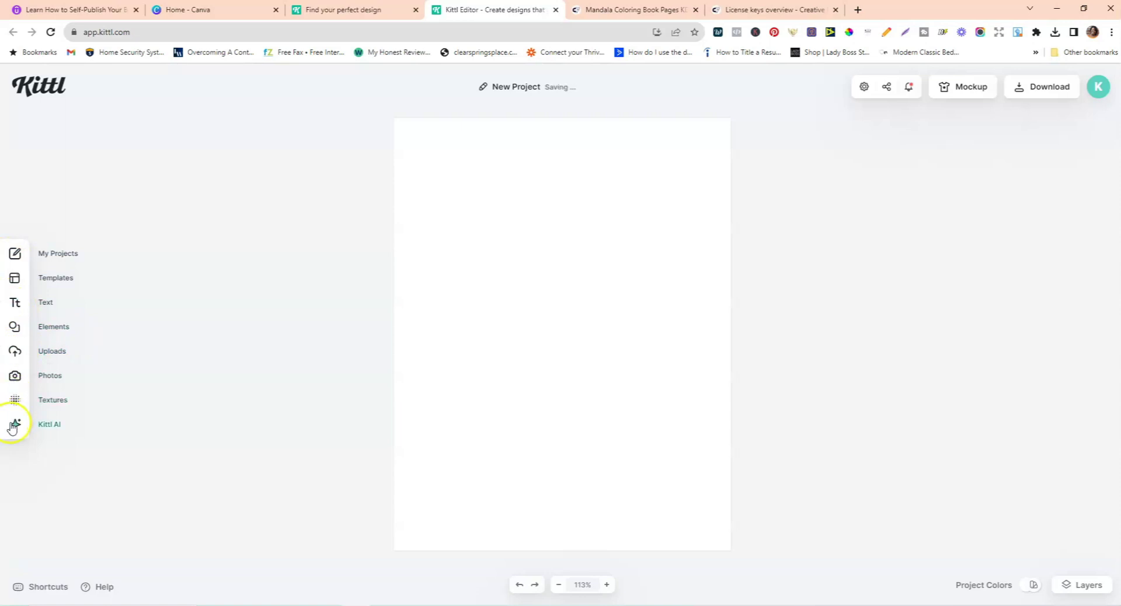
pyautogui.click(15, 352)
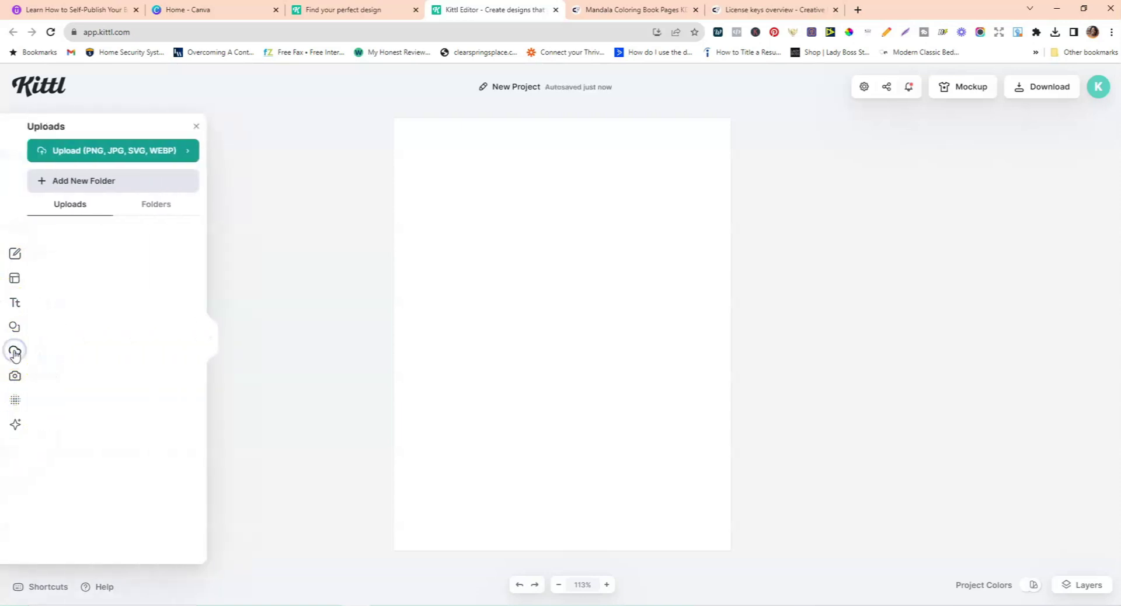
pyautogui.click(81, 152)
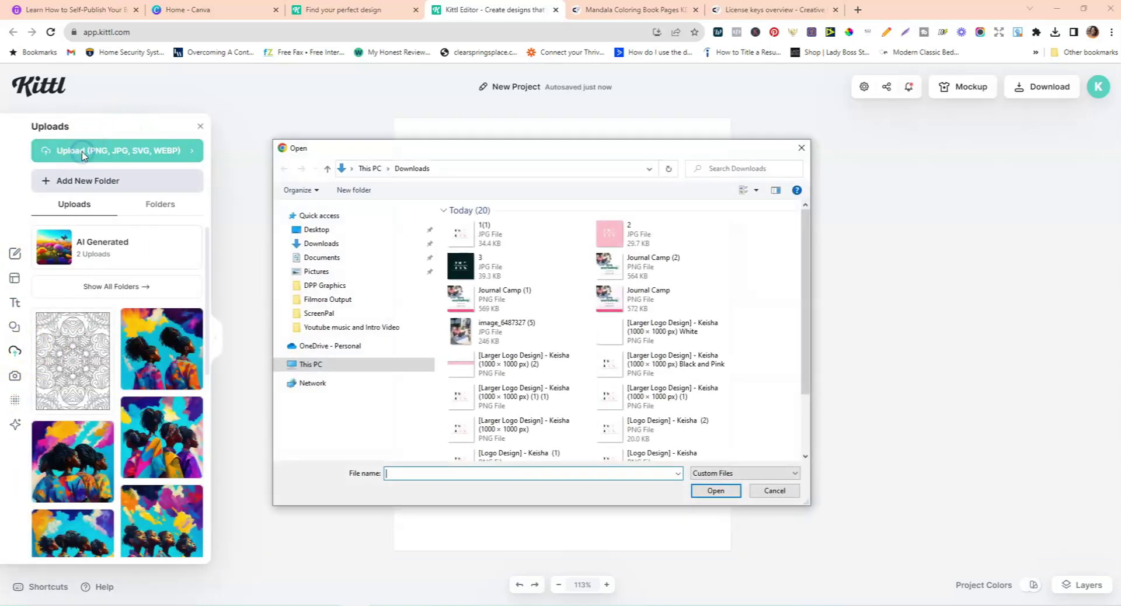
pyautogui.click(336, 230)
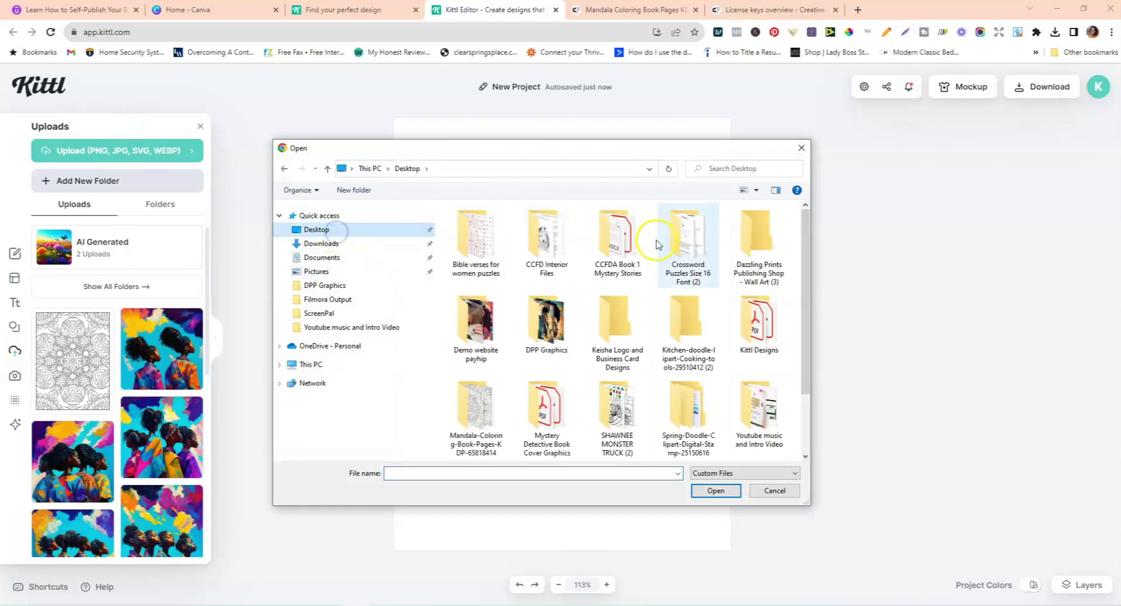
pyautogui.click(470, 435)
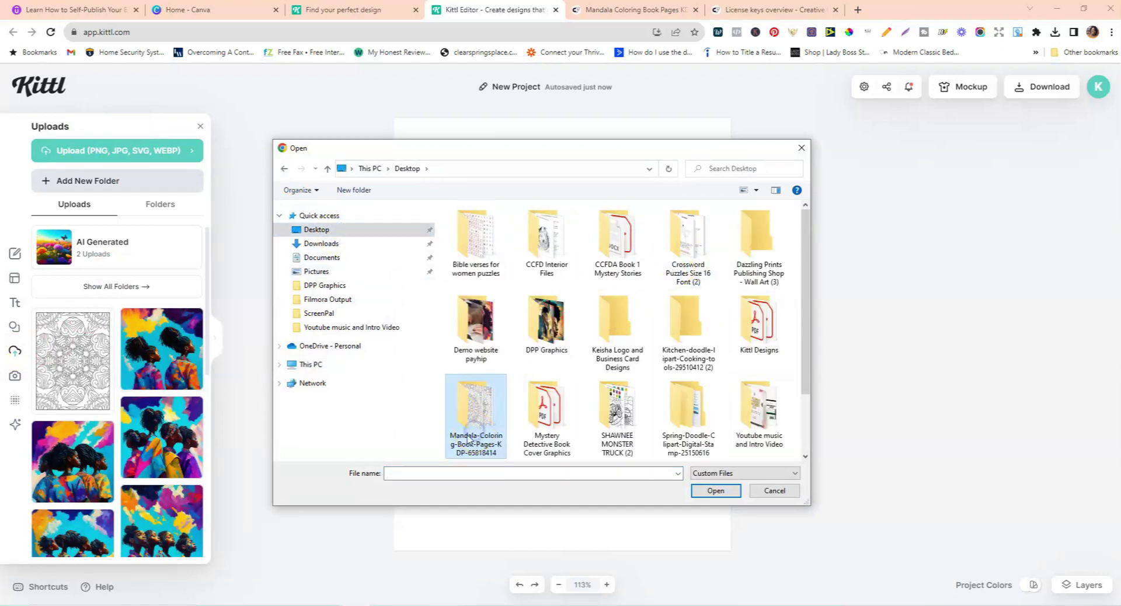
pyautogui.doubleClick(471, 435)
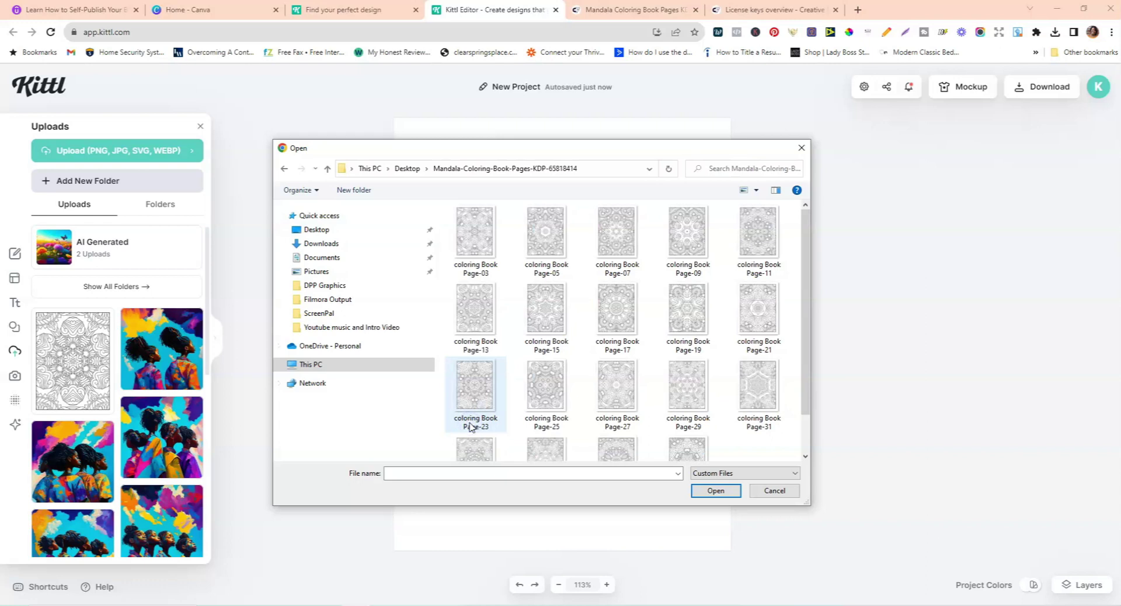
# Step: Upload coloring Book Page-07 and place it on the artboard
pyautogui.moveTo(806, 332); pyautogui.dragTo(808, 305)
pyautogui.click(607, 266)
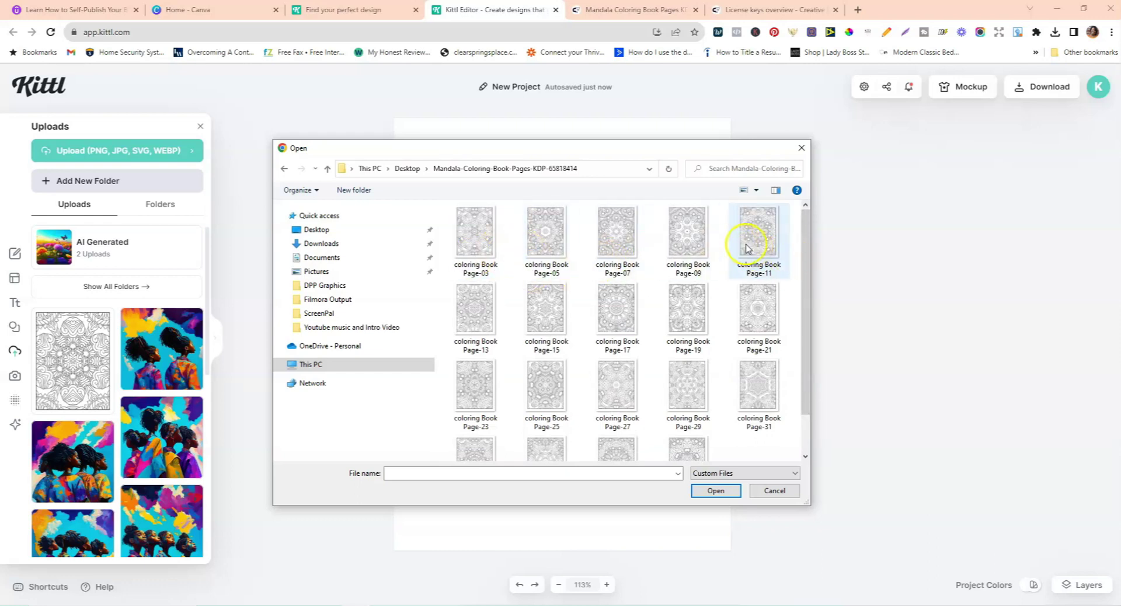
pyautogui.click(625, 234)
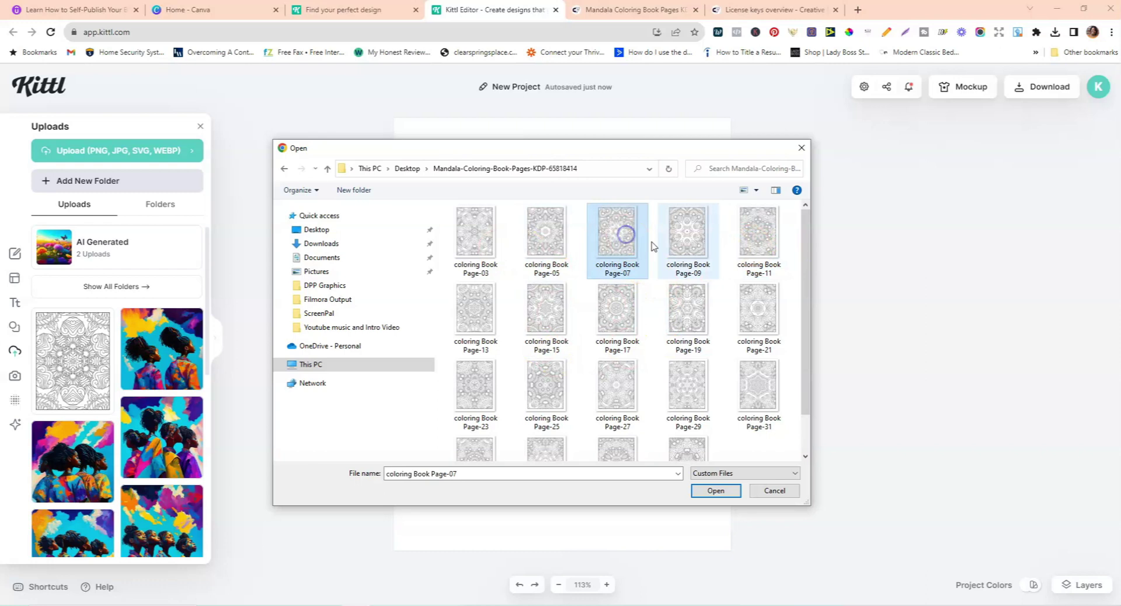
pyautogui.click(713, 490)
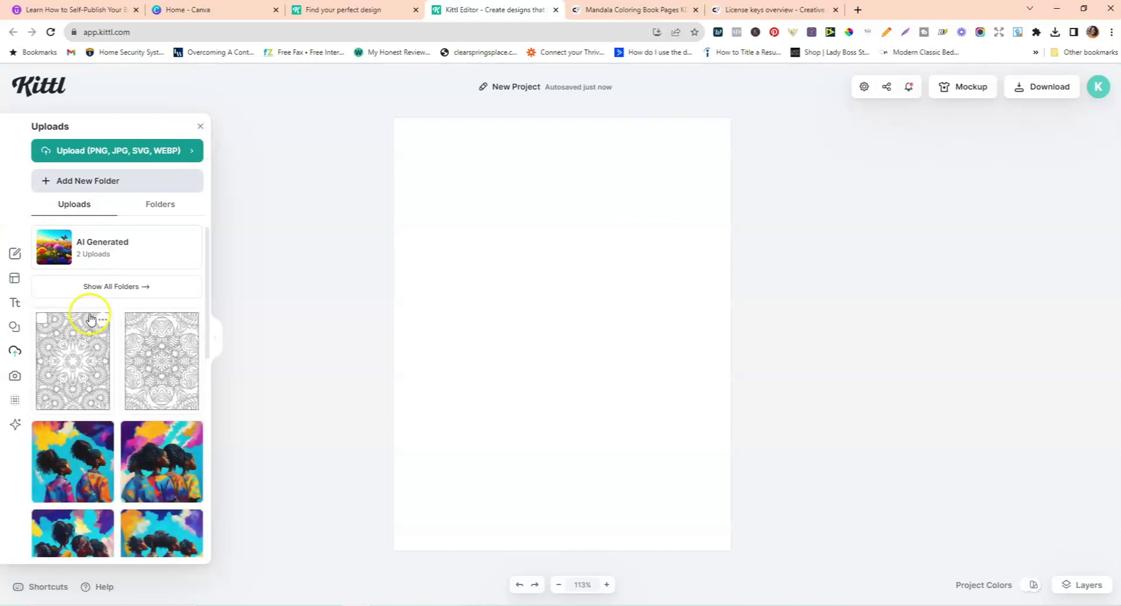
pyautogui.click(77, 343)
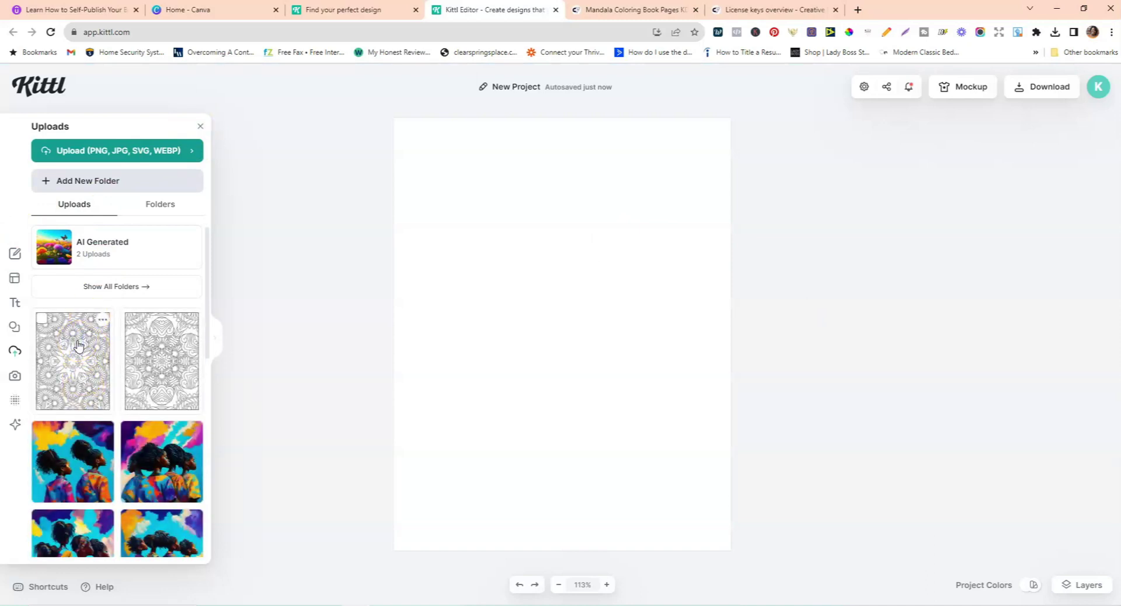
# Step: Move and enlarge the mandala image so it fills the page
pyautogui.click(586, 315)
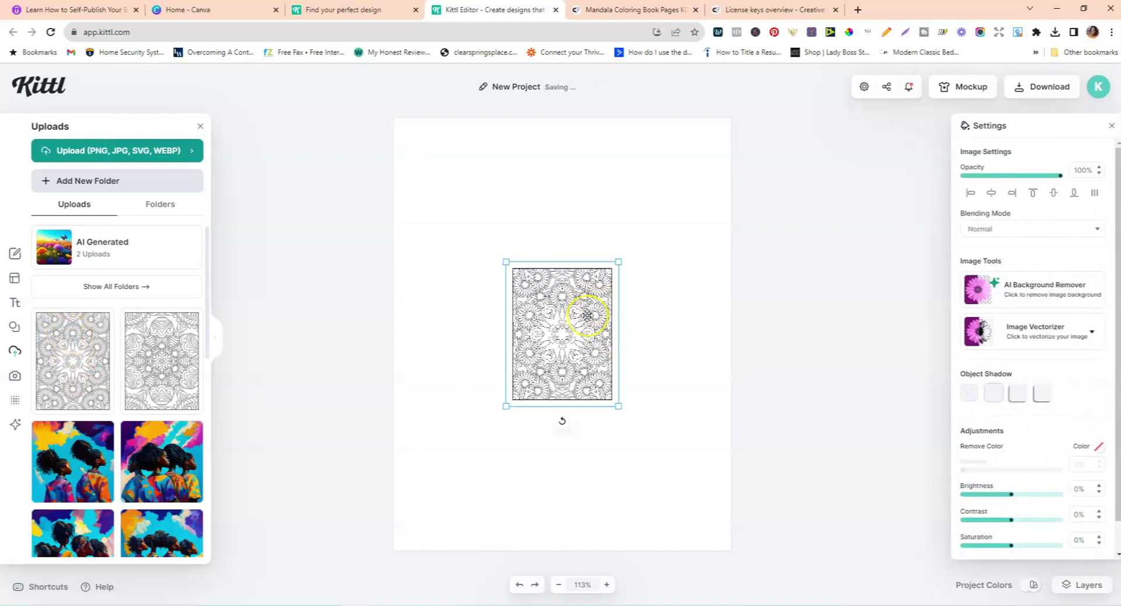
pyautogui.moveTo(584, 313); pyautogui.dragTo(696, 175)
pyautogui.scroll(-4, 636, 233)
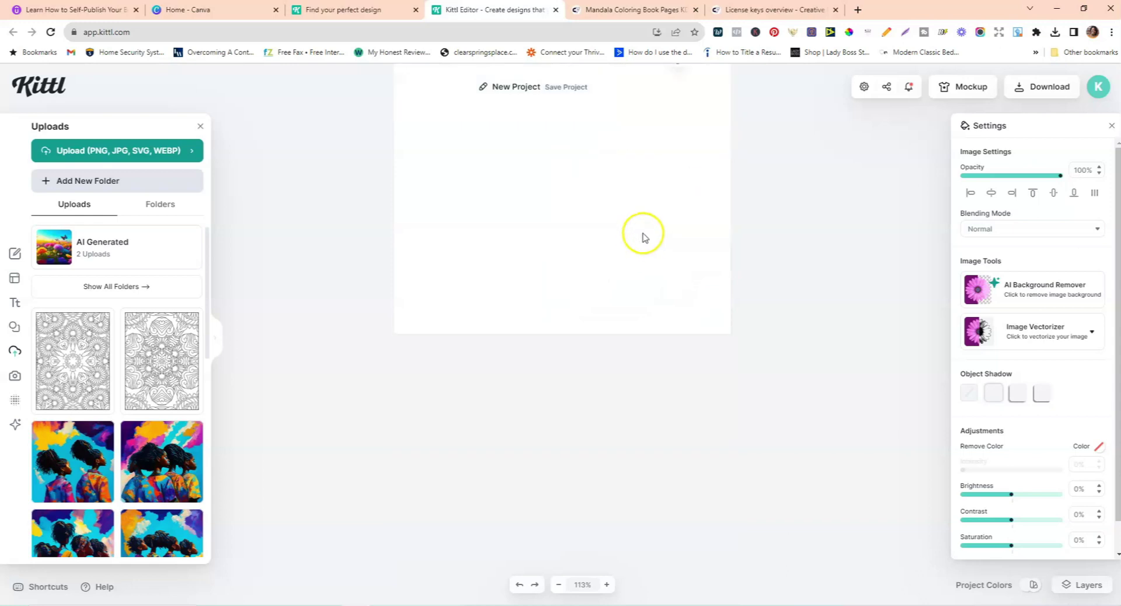
pyautogui.scroll(4, 643, 237)
pyautogui.moveTo(621, 278); pyautogui.dragTo(338, 513)
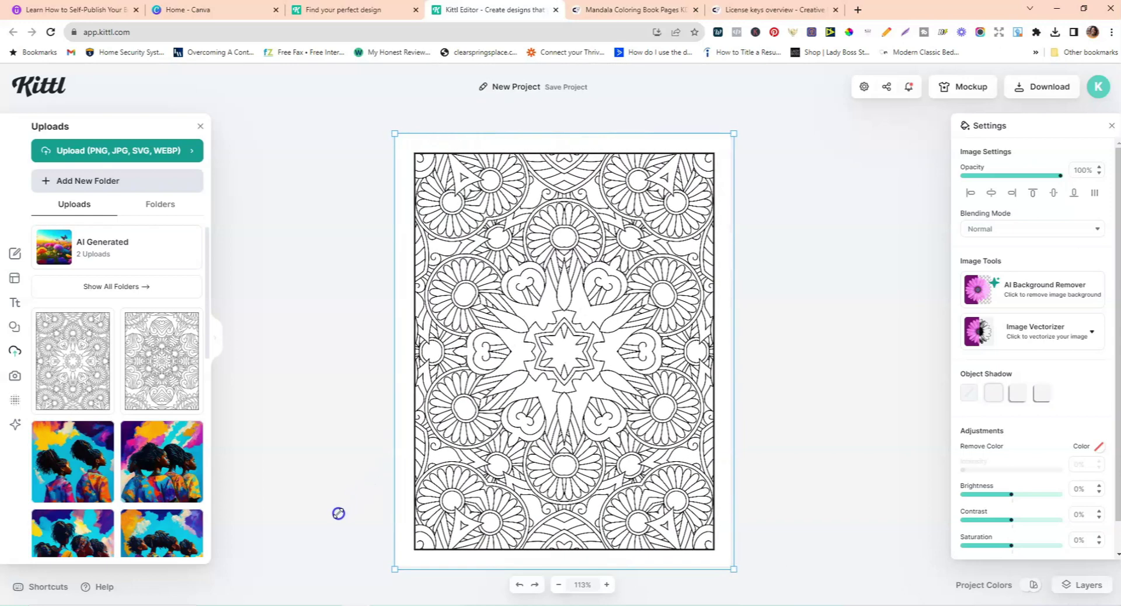
pyautogui.click(485, 402)
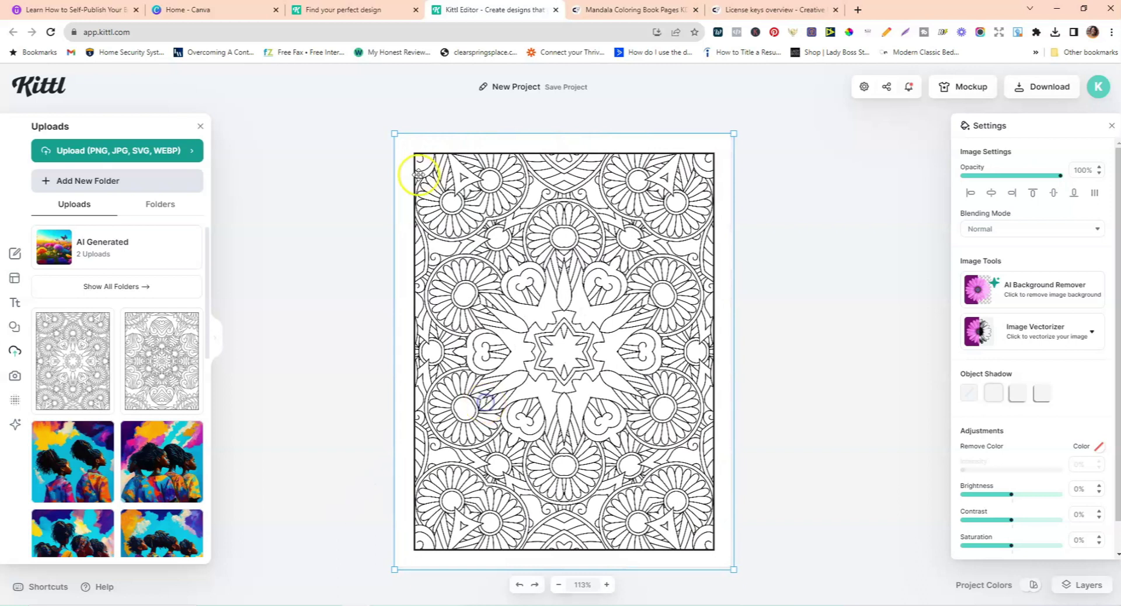
pyautogui.click(393, 135)
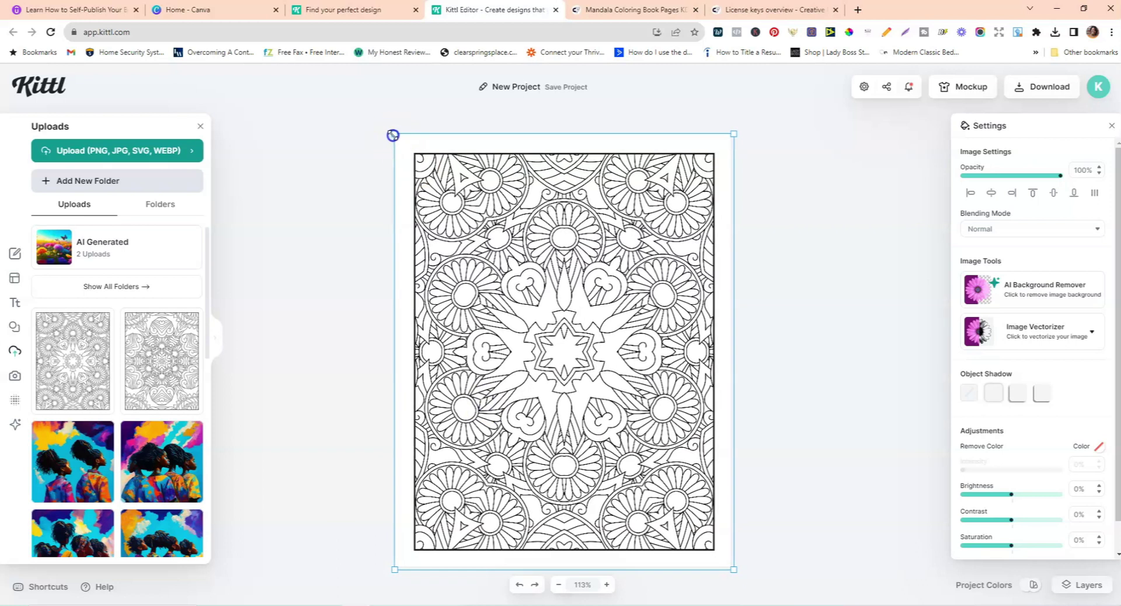
pyautogui.click(328, 171)
pyautogui.click(620, 200)
pyautogui.moveTo(732, 134); pyautogui.dragTo(730, 133)
pyautogui.click(671, 183)
pyautogui.click(797, 281)
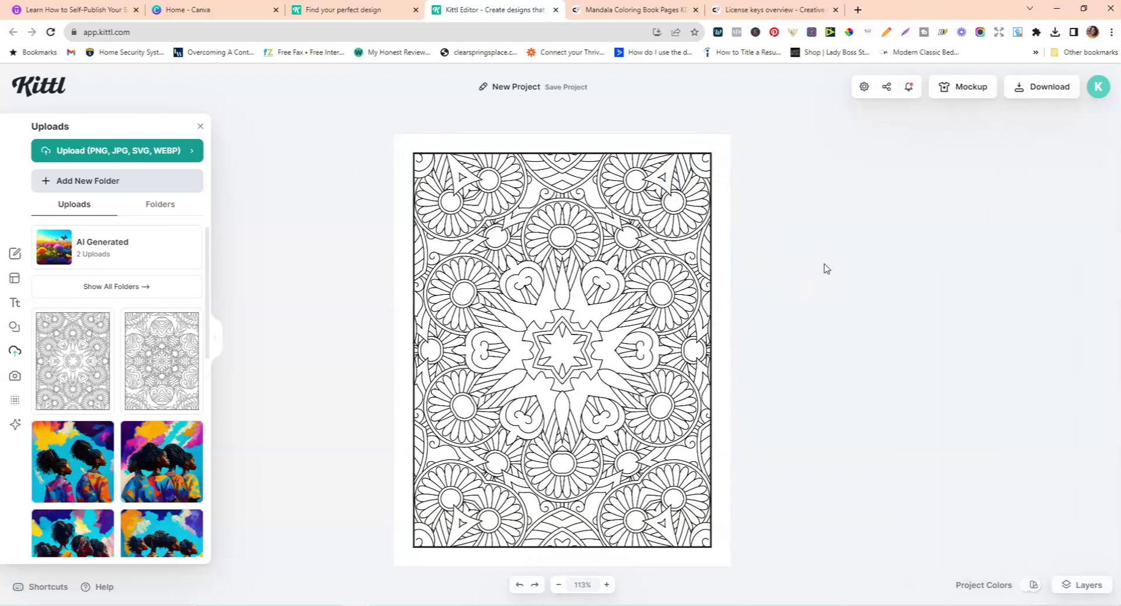
# Step: Lock the mandala image in place and clear the selection
pyautogui.click(560, 152)
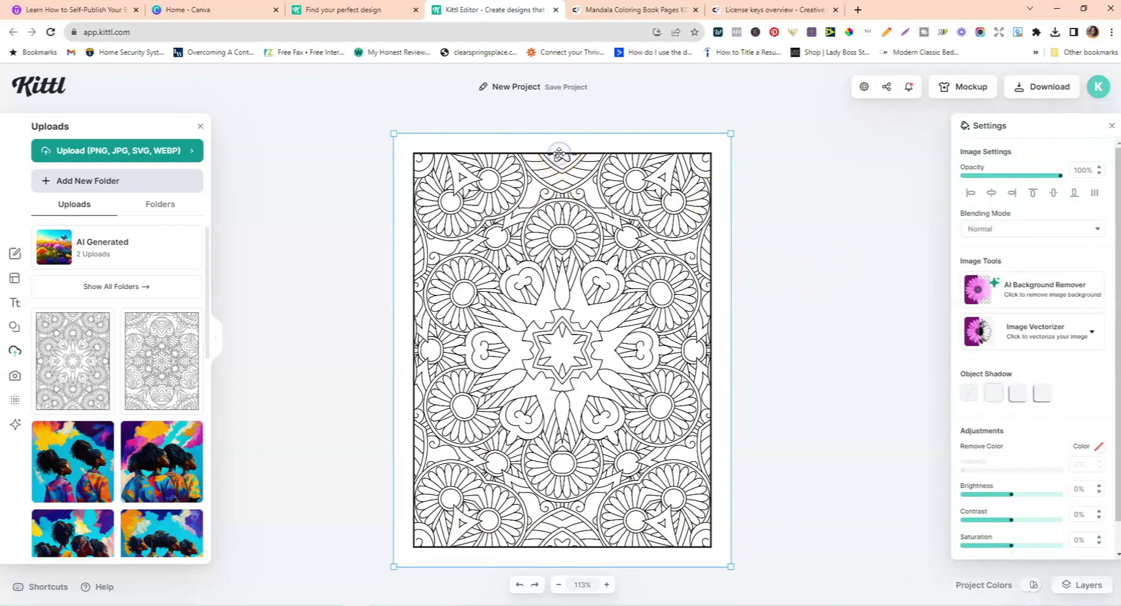
pyautogui.click(585, 152)
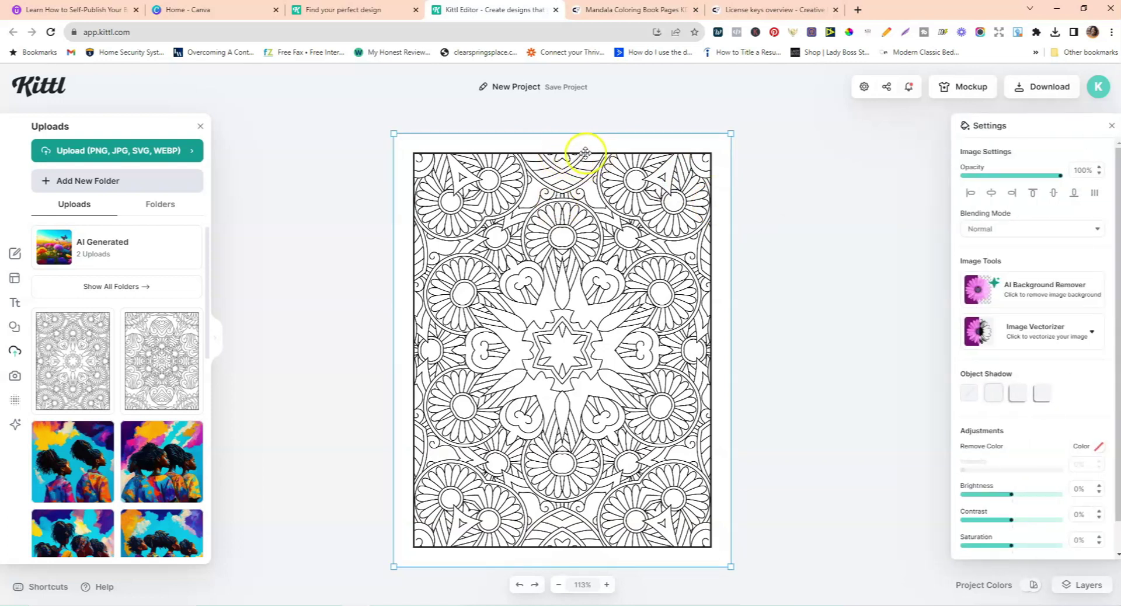
pyautogui.rightClick(584, 149)
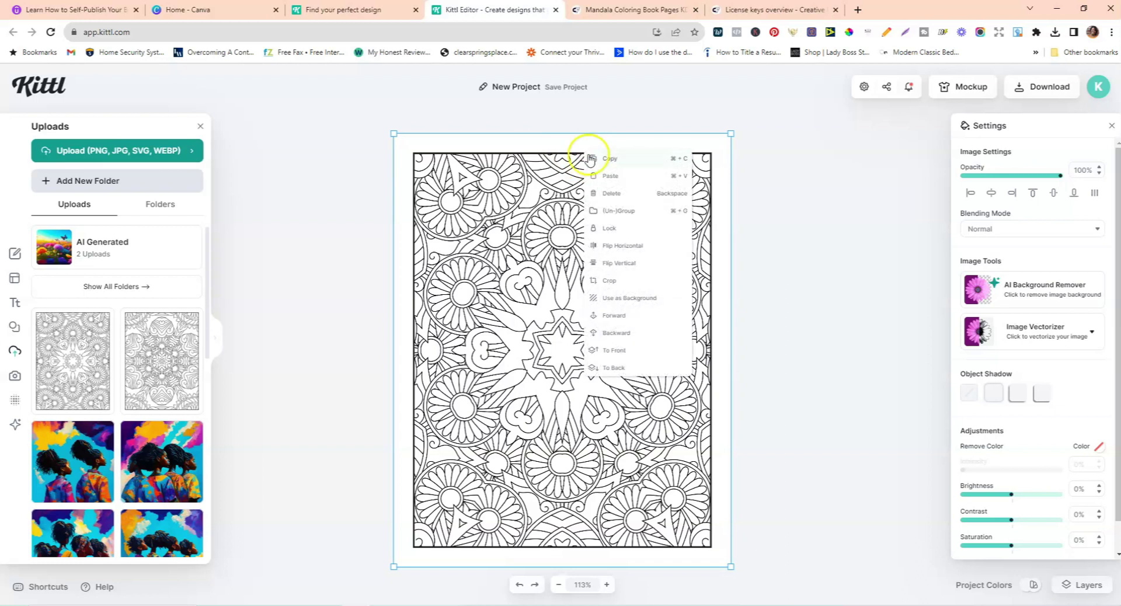
pyautogui.click(609, 228)
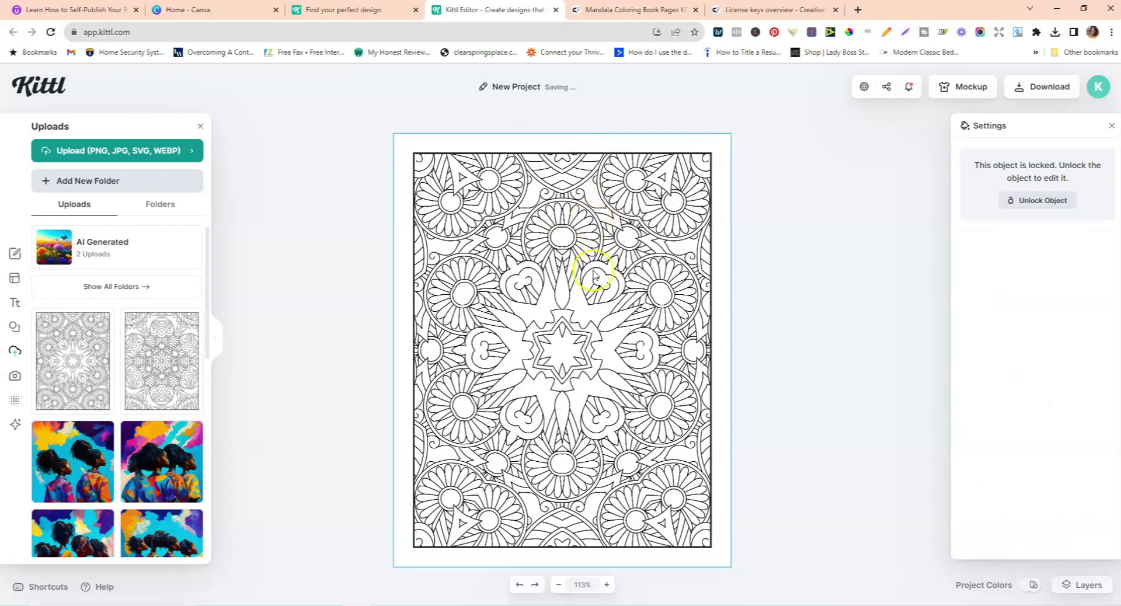
pyautogui.click(523, 224)
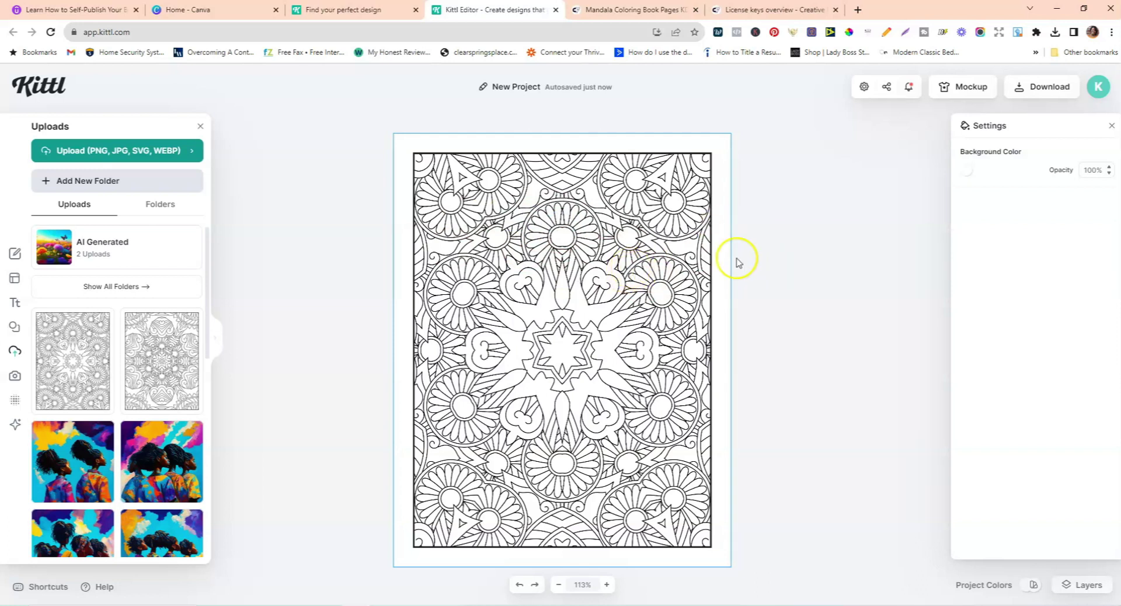
pyautogui.click(769, 253)
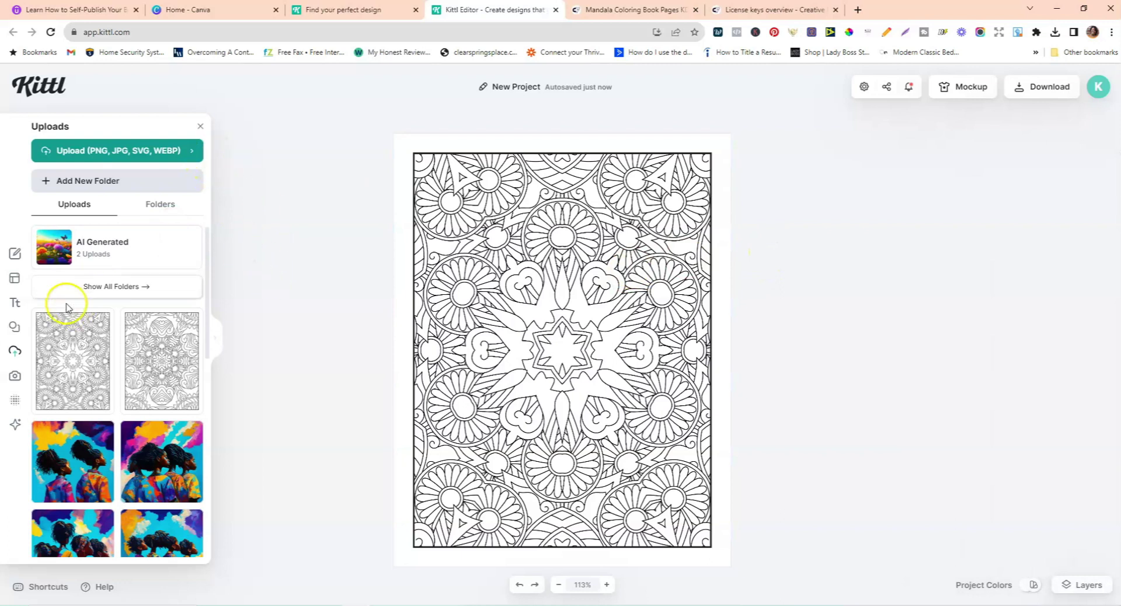
# Step: Add the Blacksmith Brewery template from the Vintage text templates to the page
pyautogui.click(15, 304)
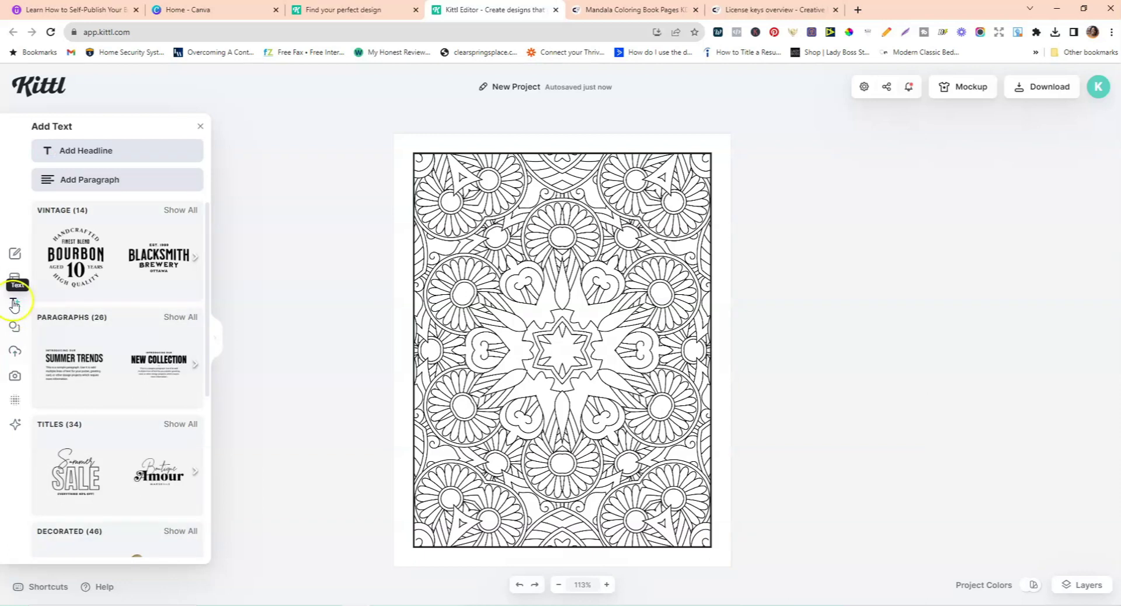
pyautogui.scroll(-5, 108, 330)
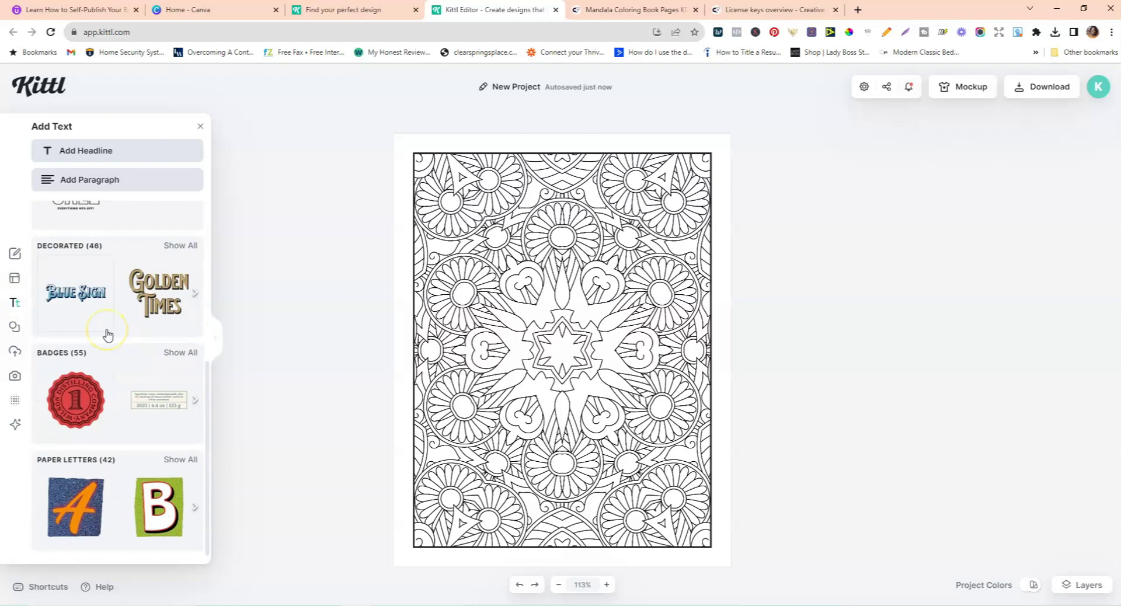
pyautogui.scroll(5, 107, 333)
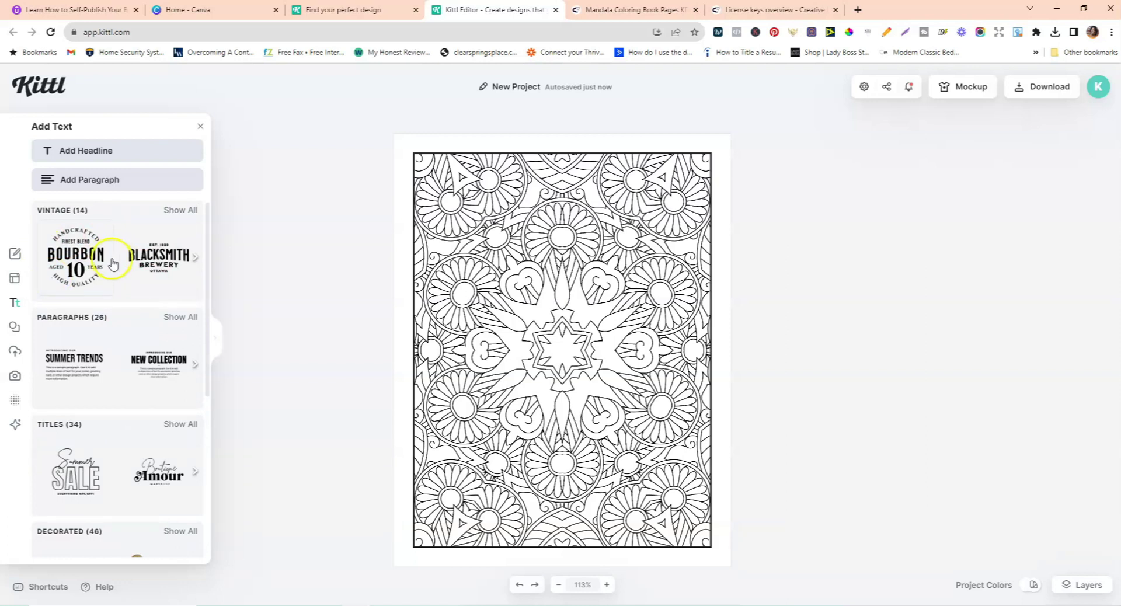
pyautogui.click(181, 211)
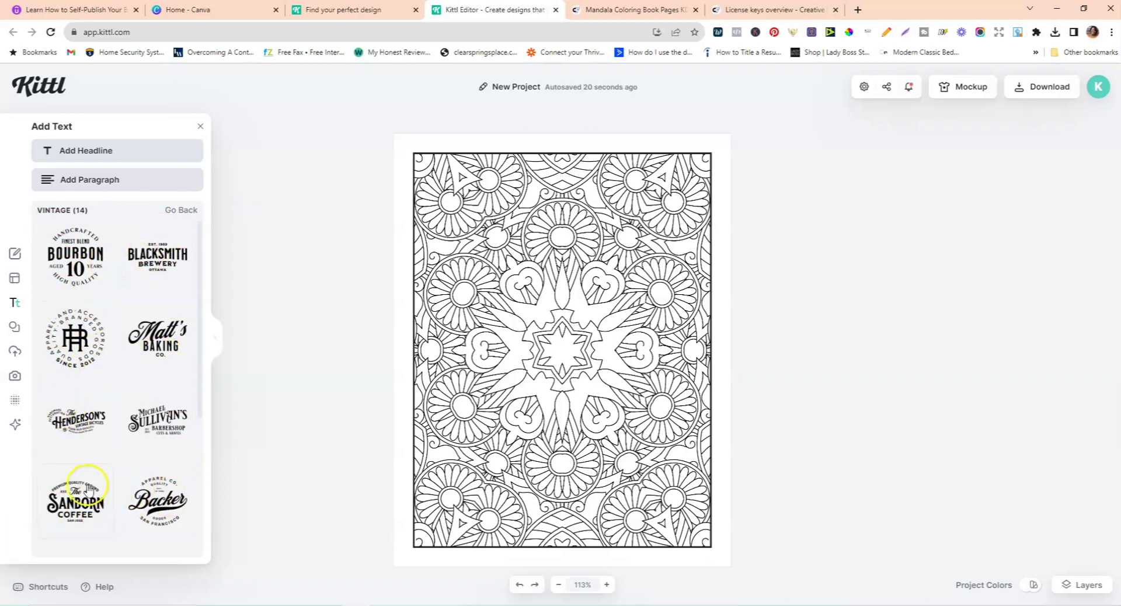
pyautogui.scroll(-4, 142, 263)
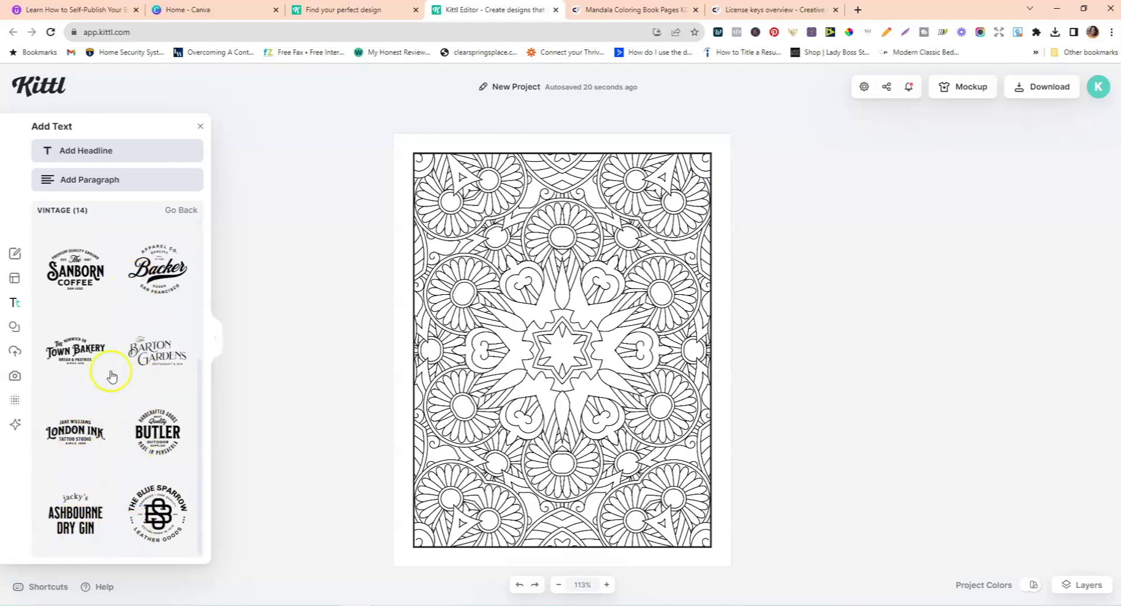
pyautogui.scroll(1, 110, 348)
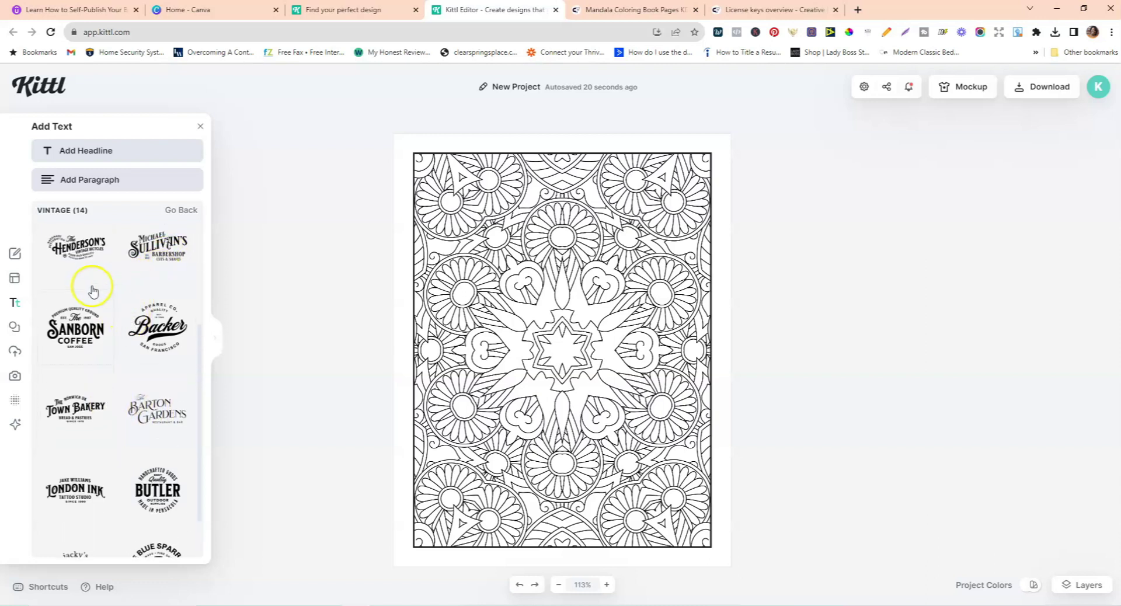
pyautogui.scroll(3, 101, 314)
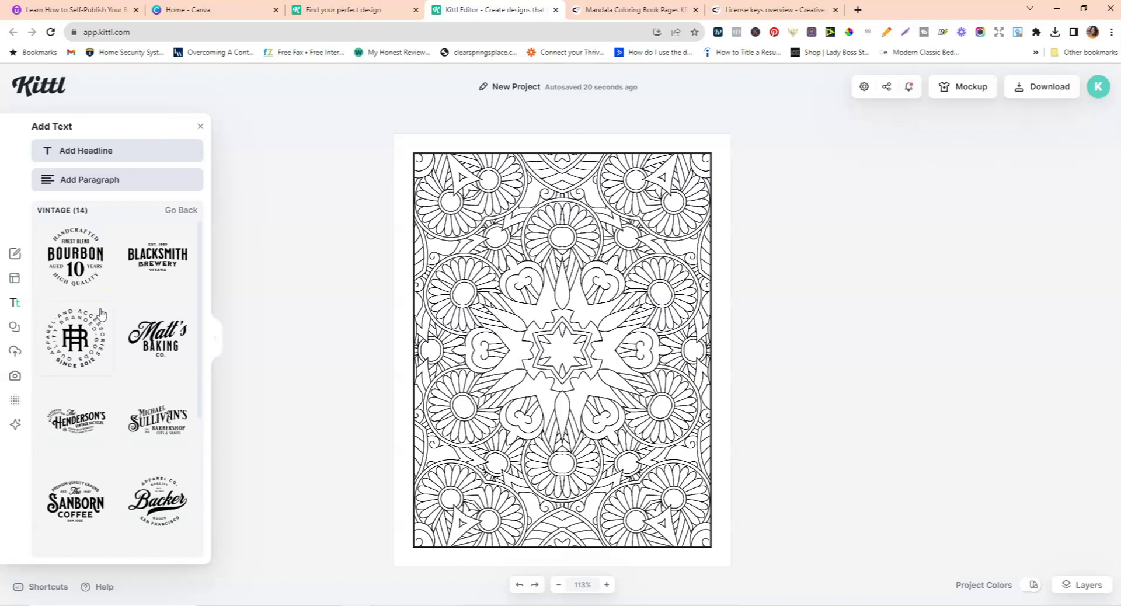
pyautogui.click(161, 261)
pyautogui.click(186, 258)
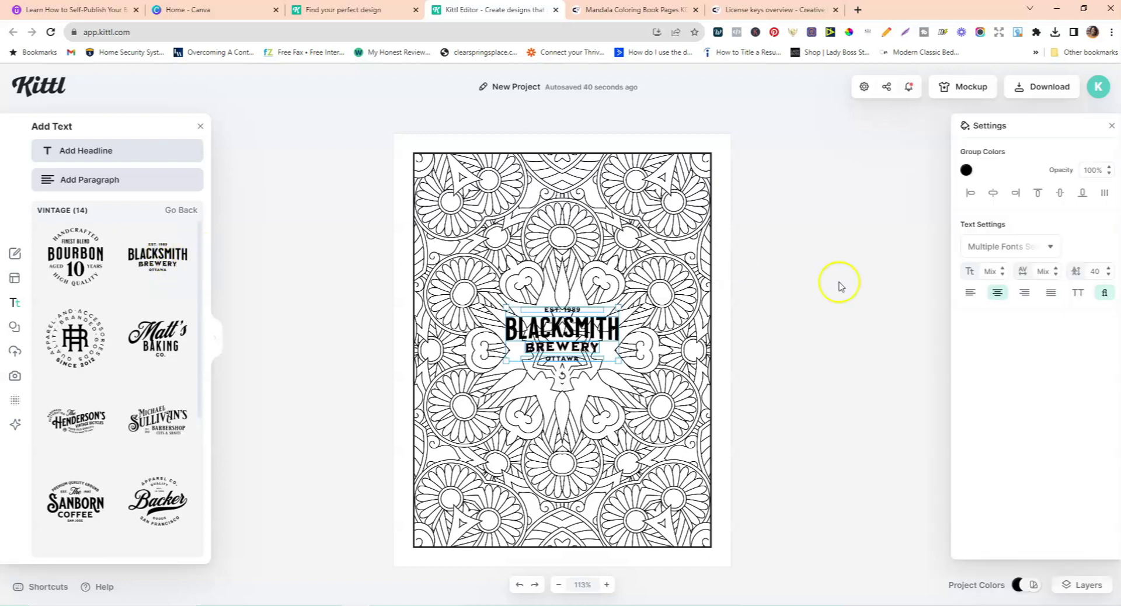
# Step: Enlarge and centre the Blacksmith Brewery text group across the mandala's width
pyautogui.moveTo(619, 308); pyautogui.dragTo(733, 280)
pyautogui.moveTo(506, 263); pyautogui.dragTo(390, 258)
pyautogui.moveTo(601, 264); pyautogui.dragTo(596, 300)
pyautogui.moveTo(709, 258); pyautogui.dragTo(694, 264)
pyautogui.click(643, 300)
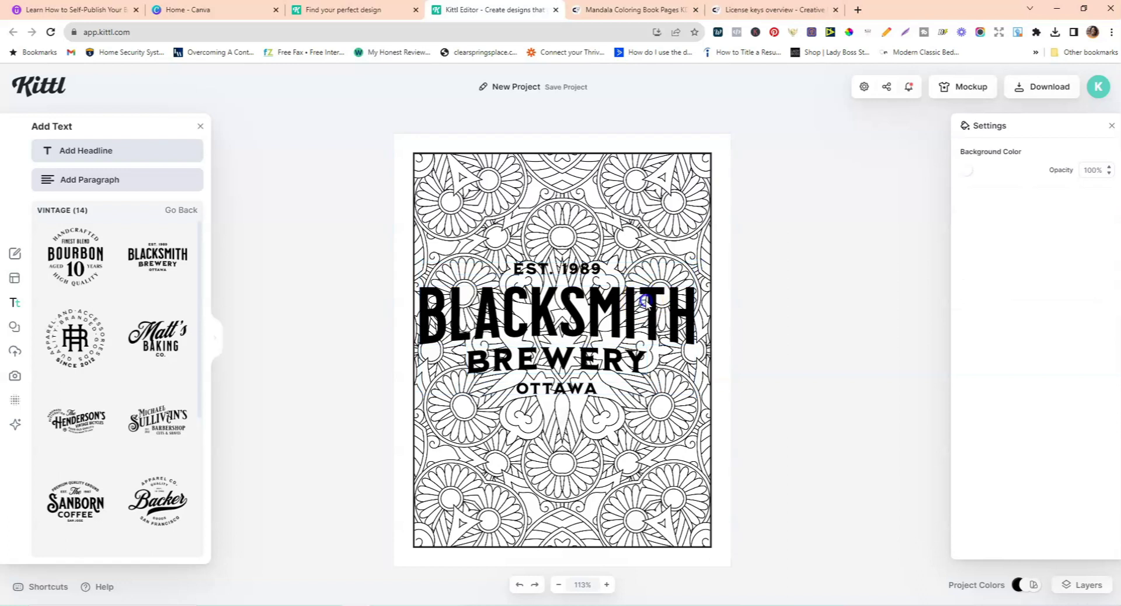
pyautogui.click(645, 300)
pyautogui.moveTo(420, 260); pyautogui.dragTo(425, 264)
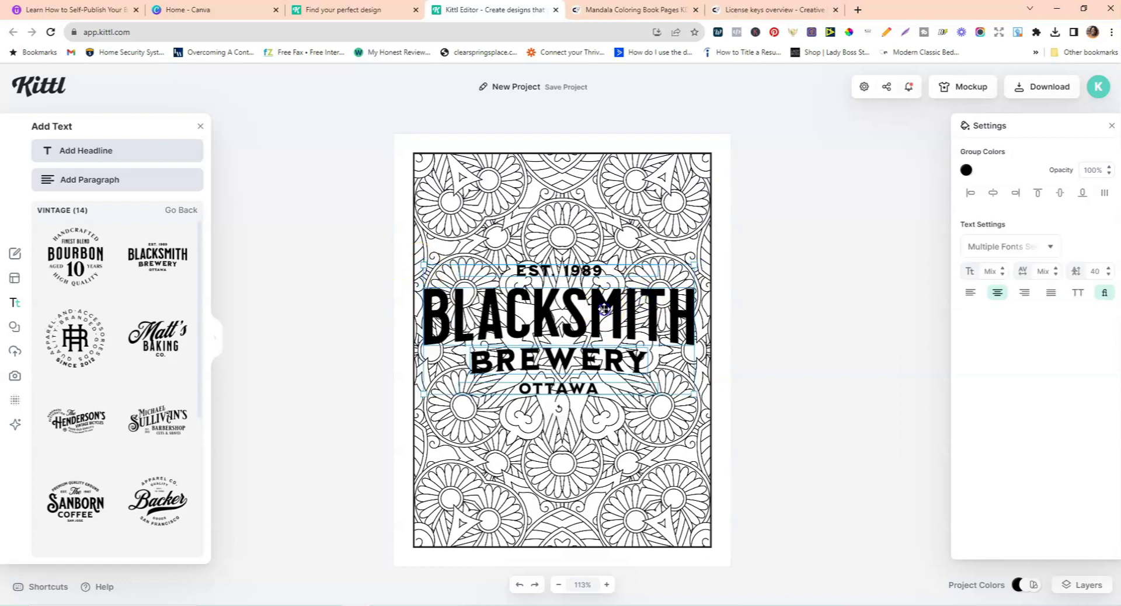
pyautogui.moveTo(605, 308); pyautogui.dragTo(603, 310)
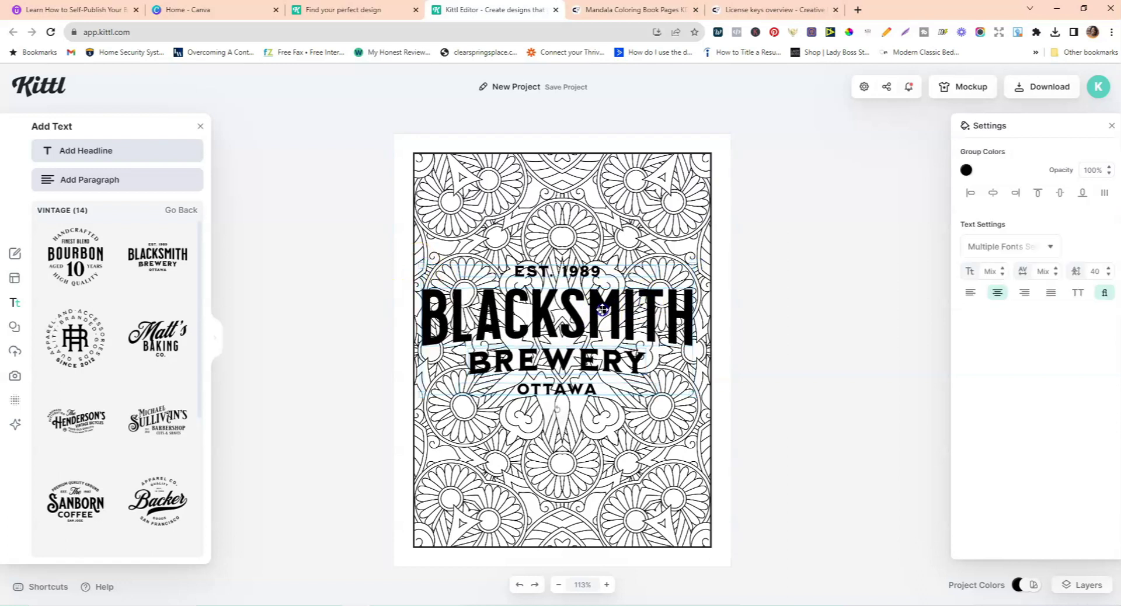
pyautogui.click(694, 264)
pyautogui.click(657, 301)
pyautogui.moveTo(693, 264); pyautogui.dragTo(701, 259)
pyautogui.click(760, 315)
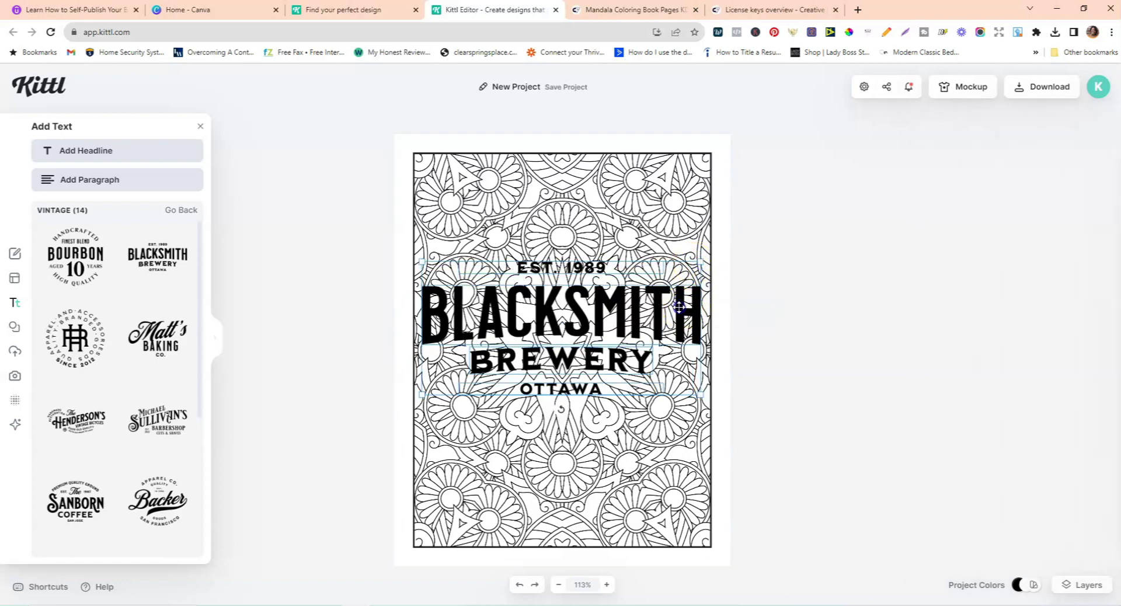
pyautogui.click(648, 298)
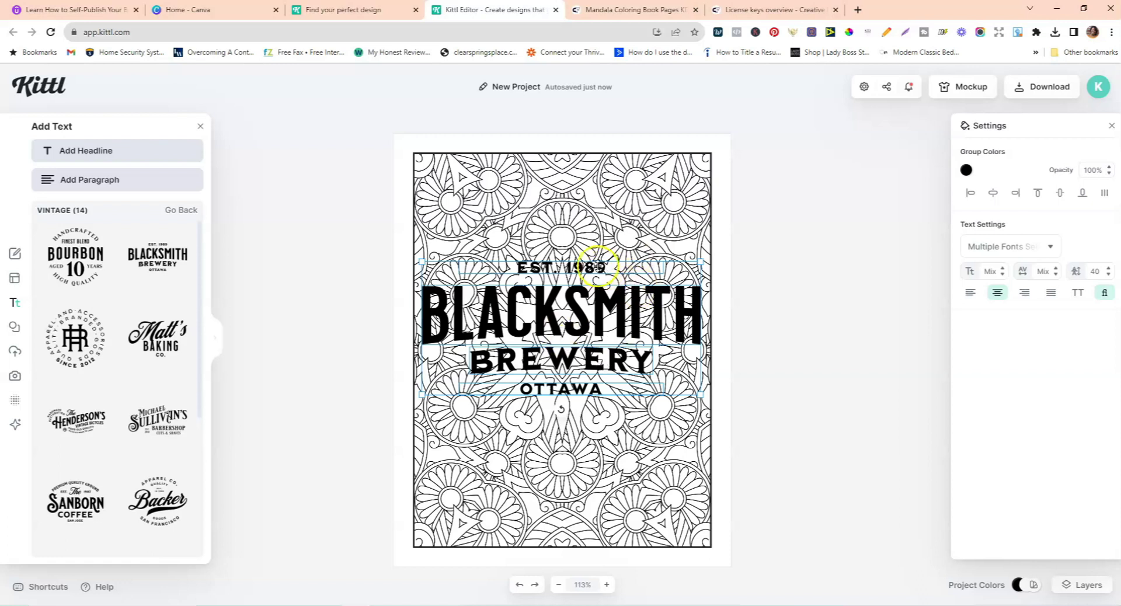
# Step: Replace the EST. 1989 line with 'I AM'
pyautogui.doubleClick(590, 267)
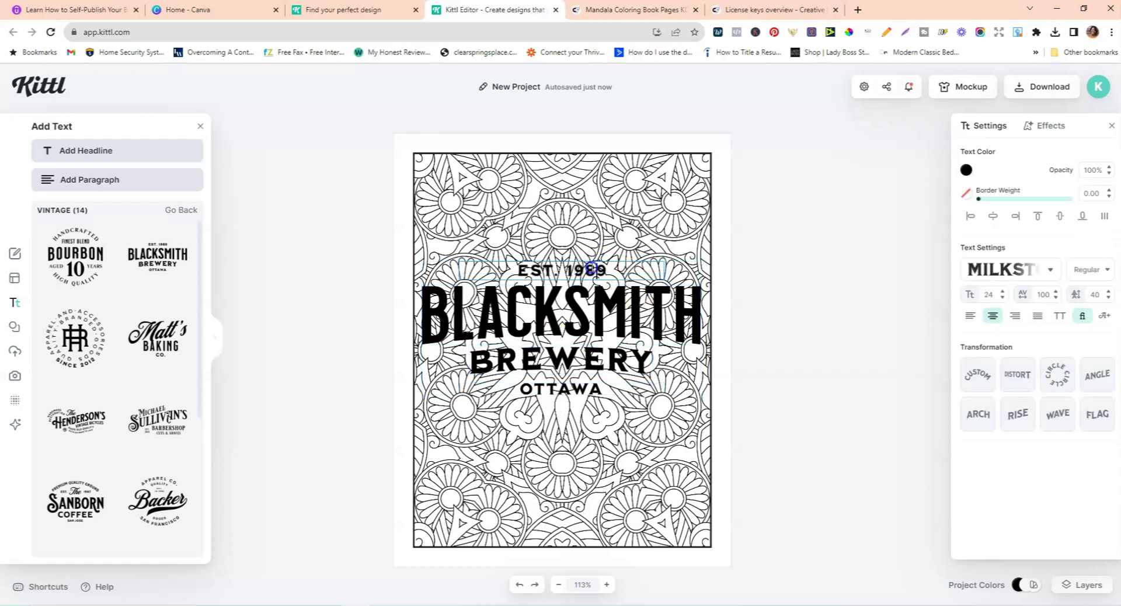
pyautogui.click(556, 273)
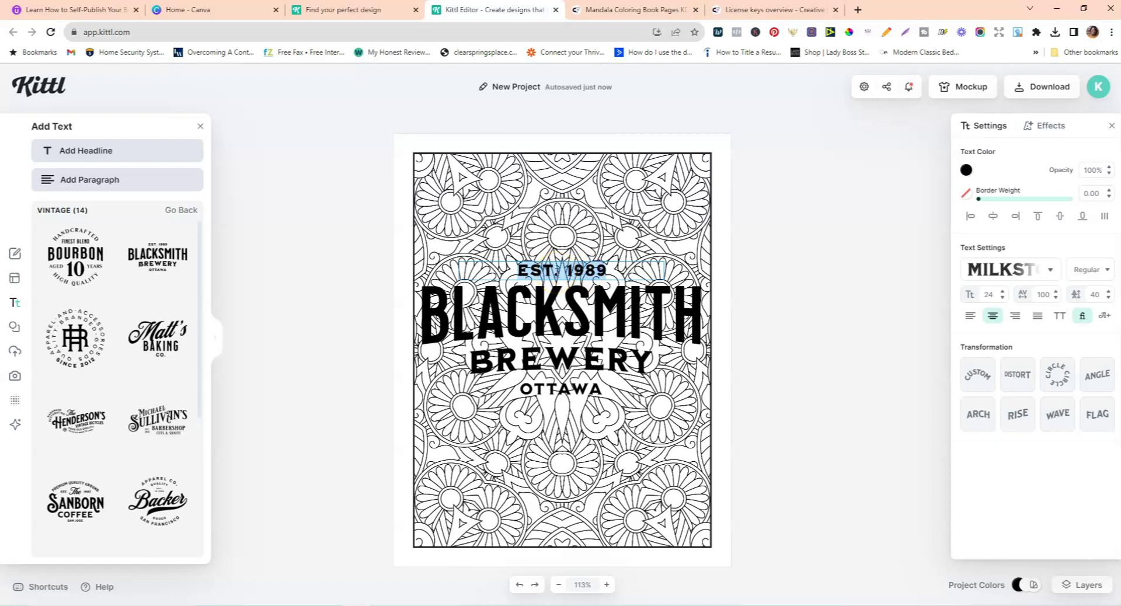
pyautogui.hotkey('alt', 'Tab')
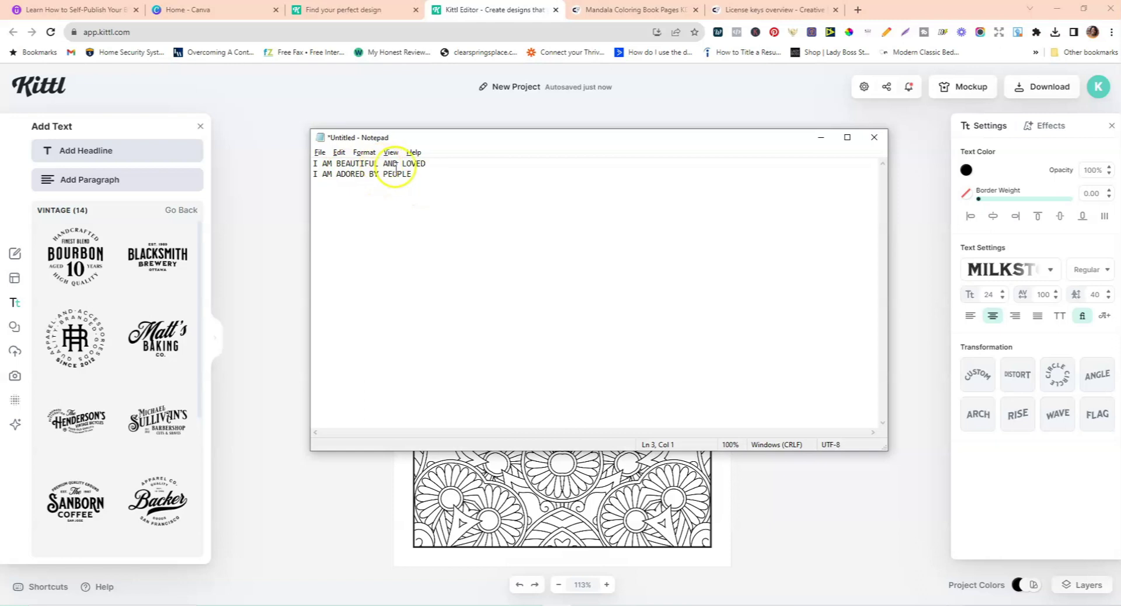
pyautogui.click(821, 138)
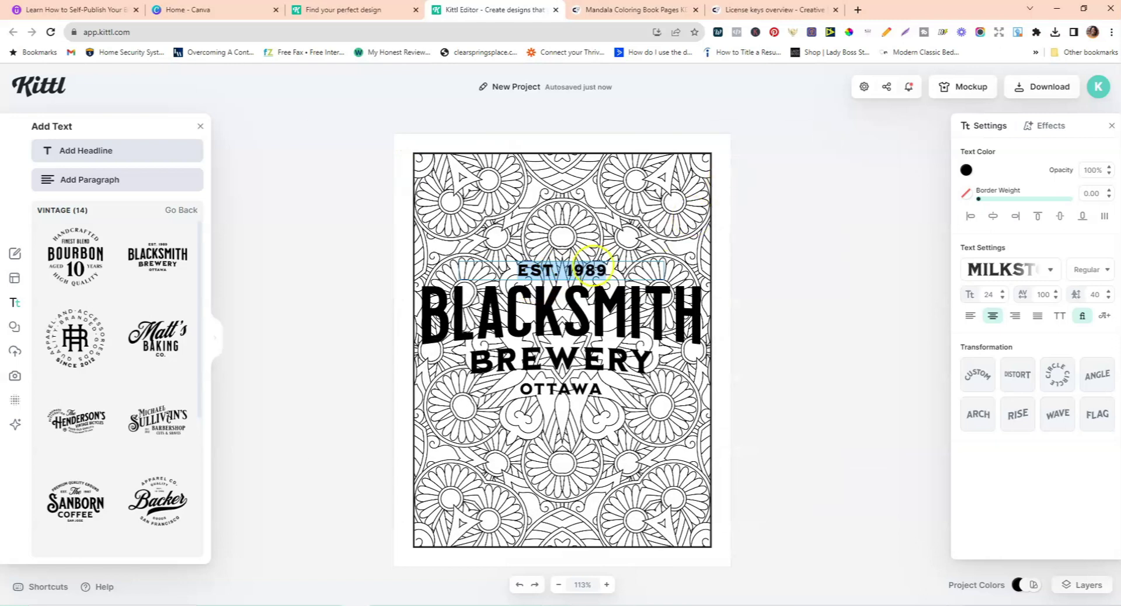
pyautogui.write('I AM')
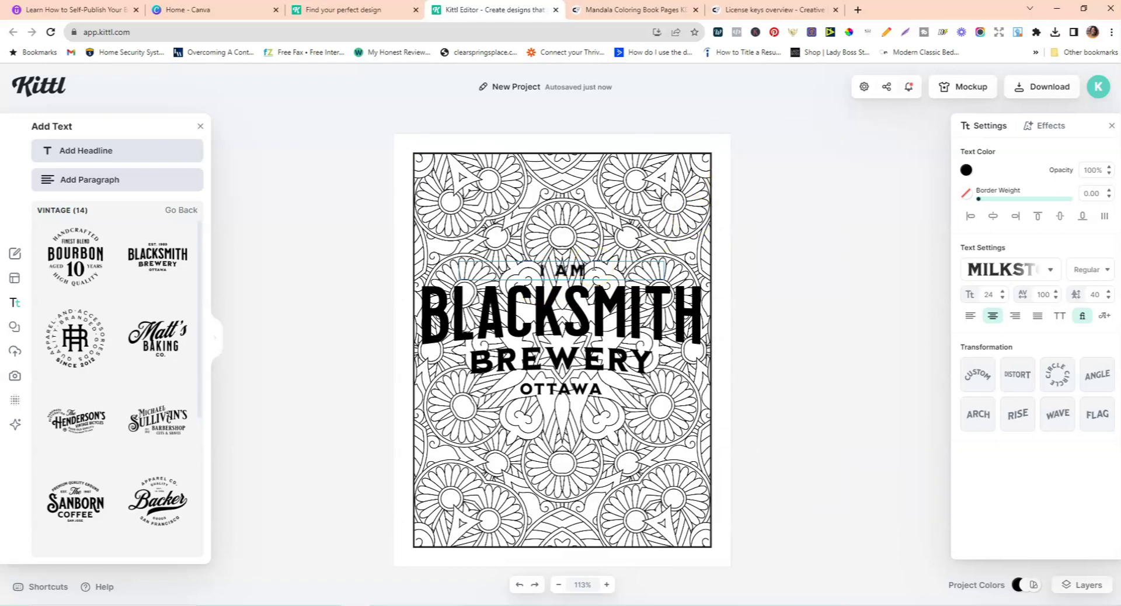
# Step: Change BLACKSMITH to 'BEAUTIFUL' and BREWERY to 'AND LOVED'
pyautogui.click(598, 320)
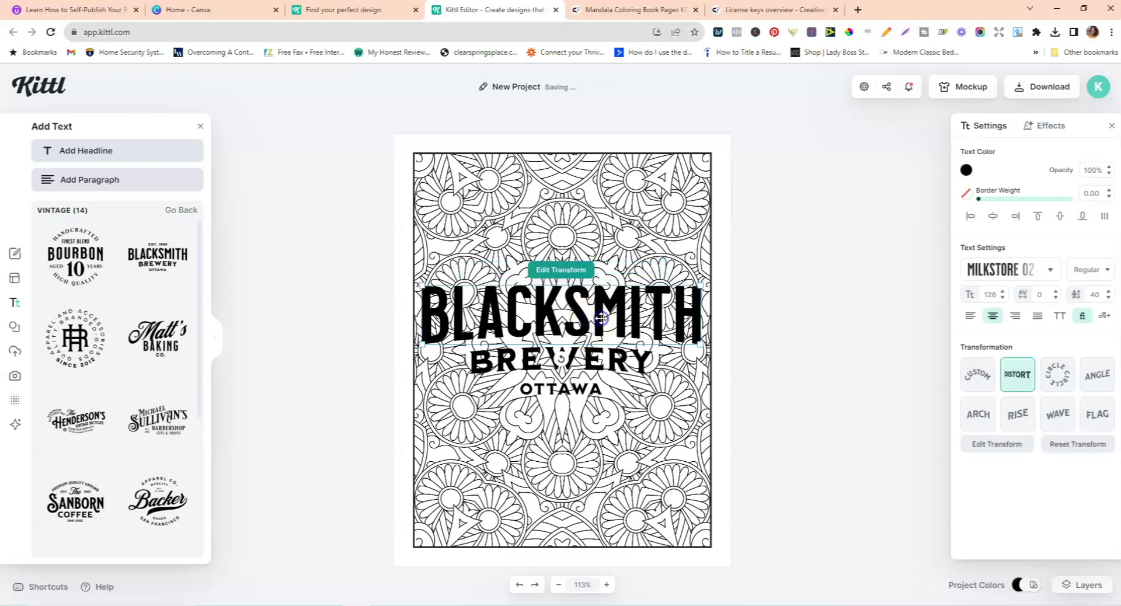
pyautogui.doubleClick(604, 318)
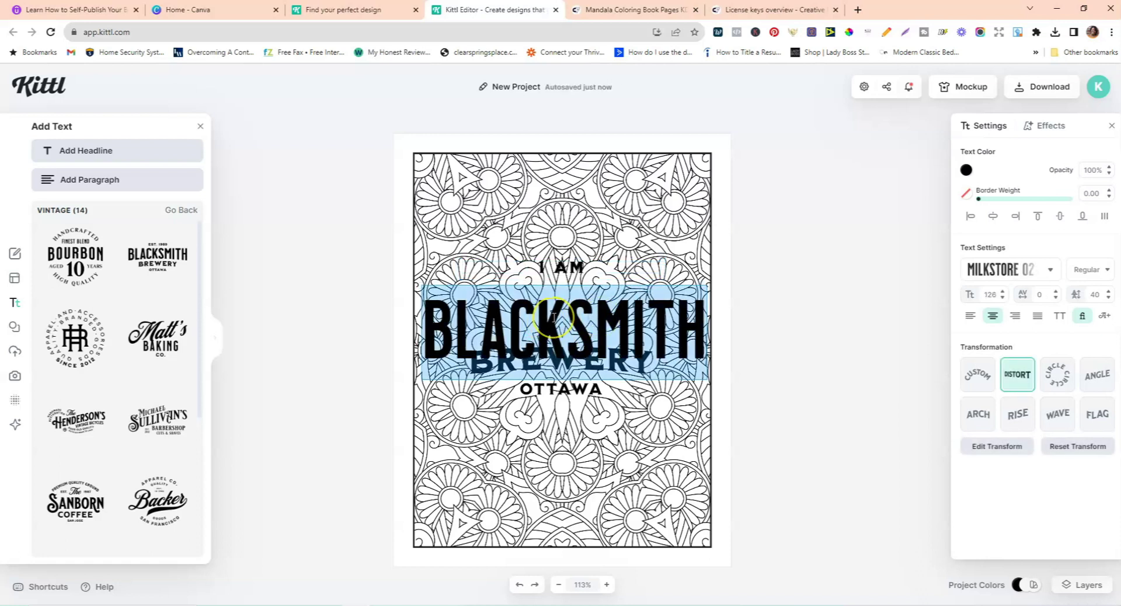
pyautogui.write('BEAUTIFUL')
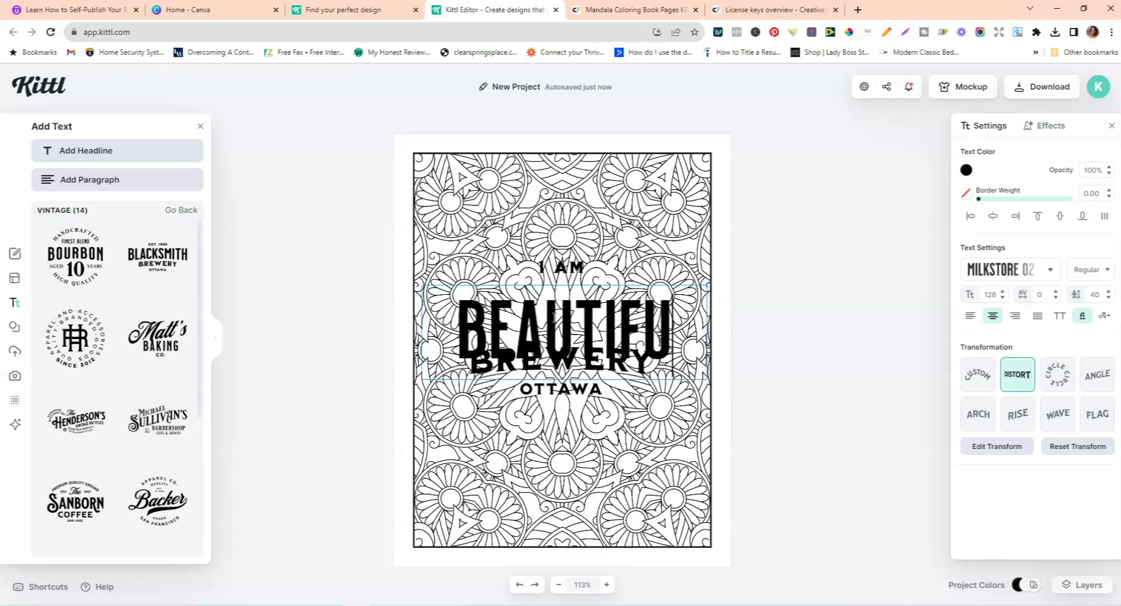
pyautogui.click(763, 303)
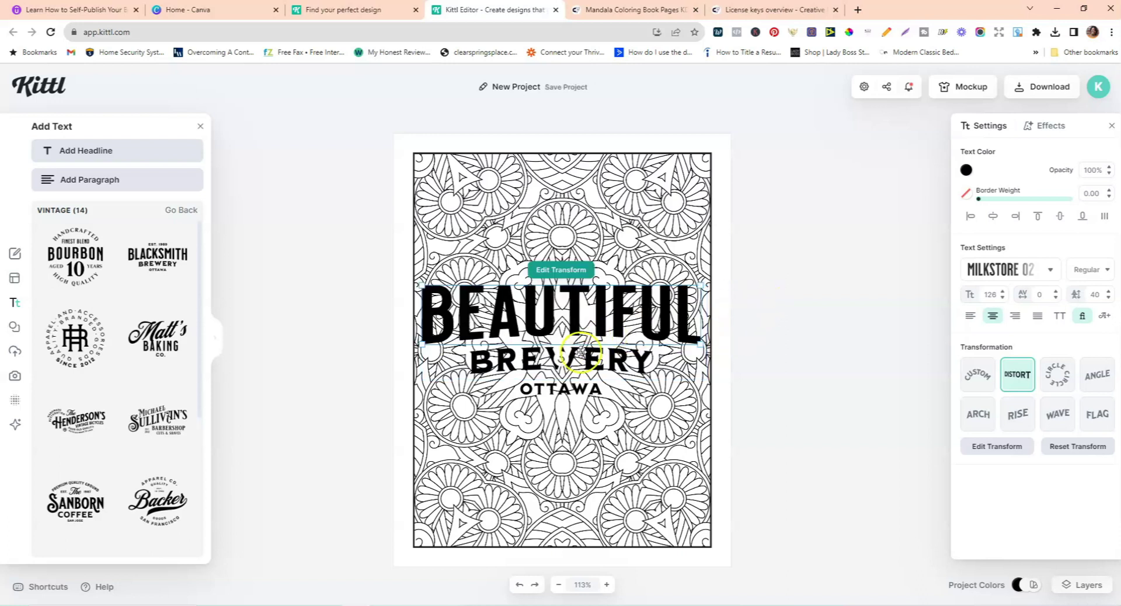
pyautogui.click(592, 360)
pyautogui.doubleClick(595, 361)
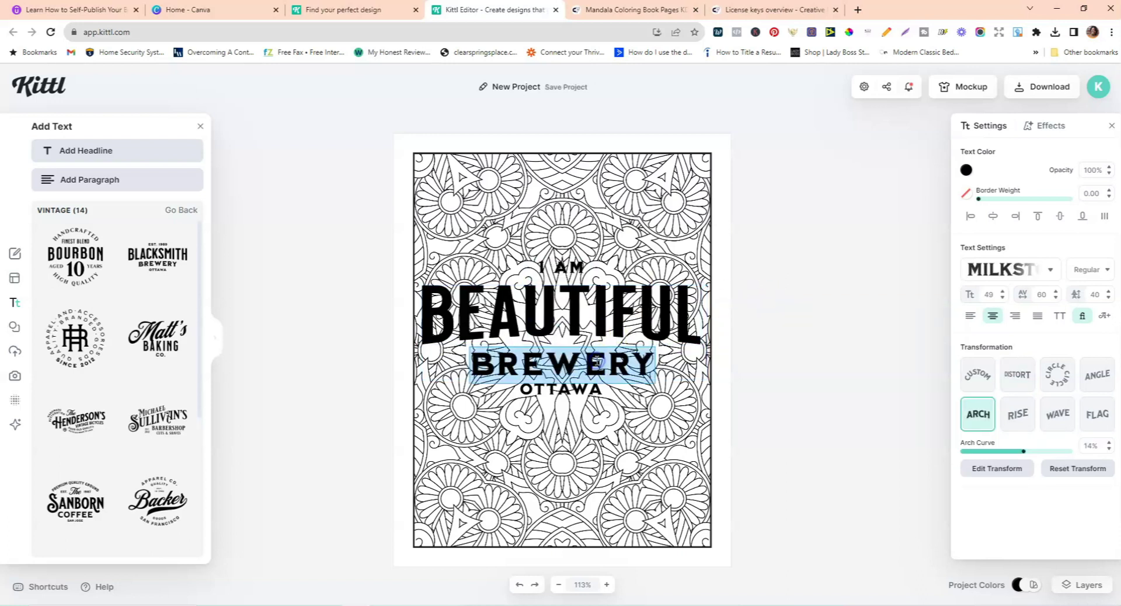
pyautogui.write('AND LOVED')
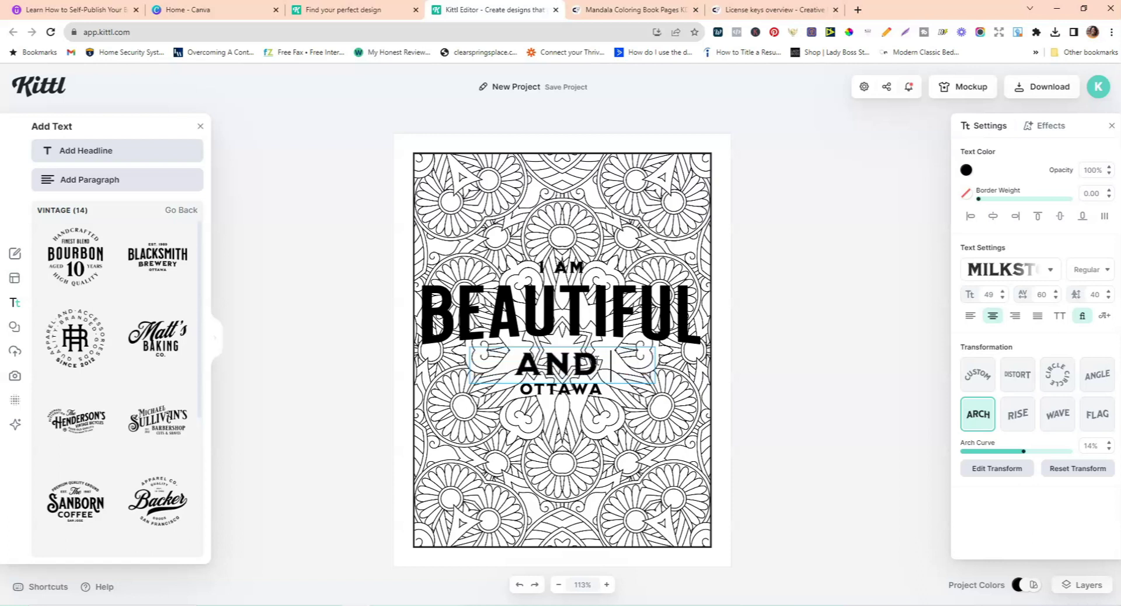
pyautogui.click(820, 393)
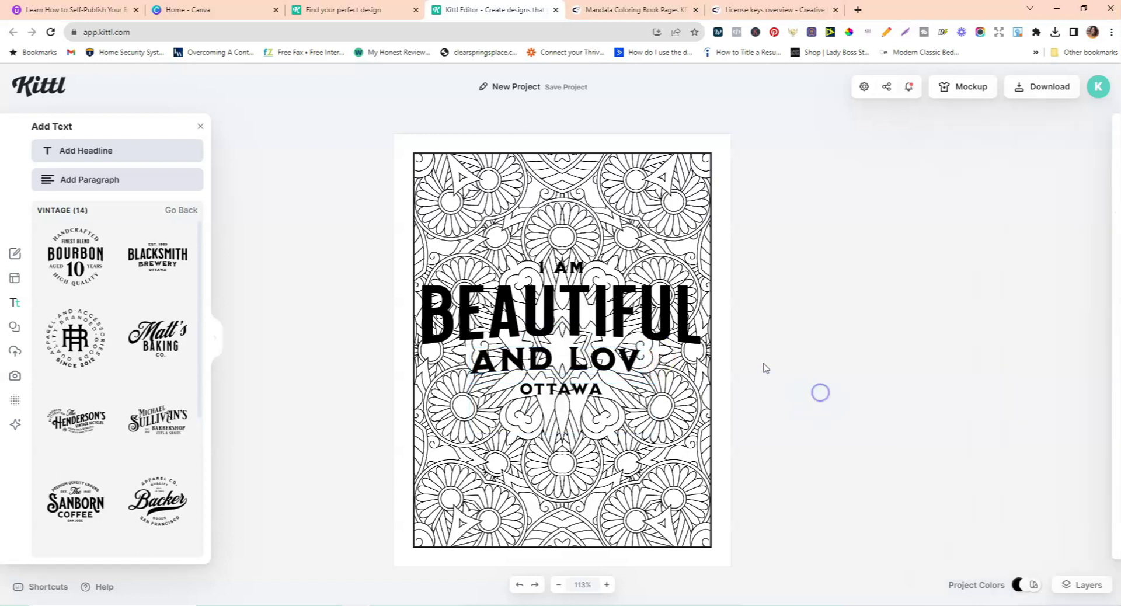
# Step: Ungroup the template text and delete the OTTAWA line
pyautogui.click(580, 399)
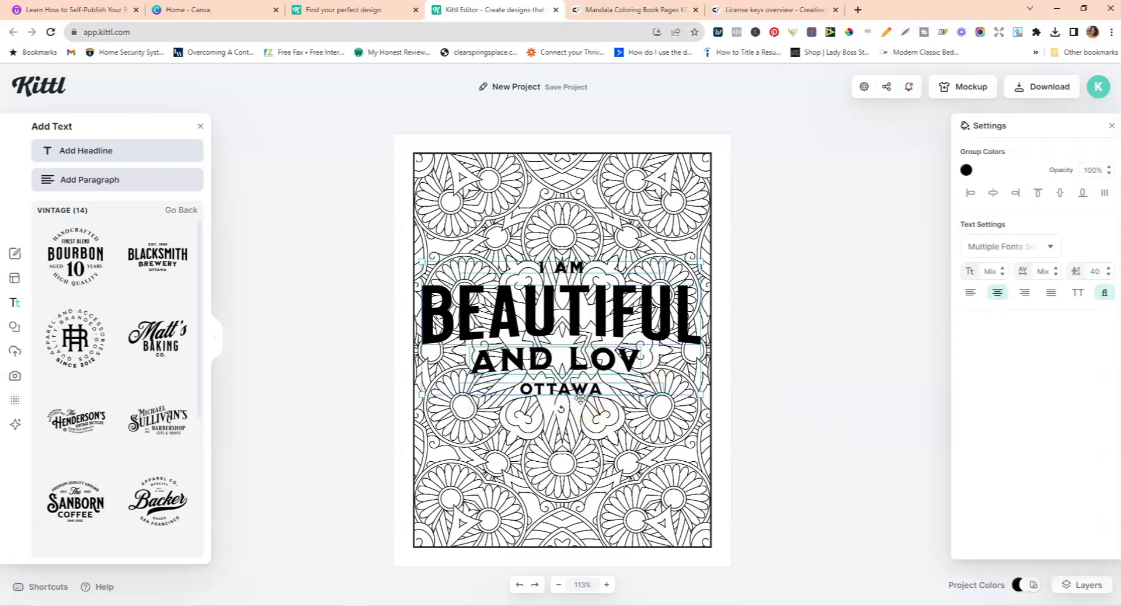
pyautogui.rightClick(579, 396)
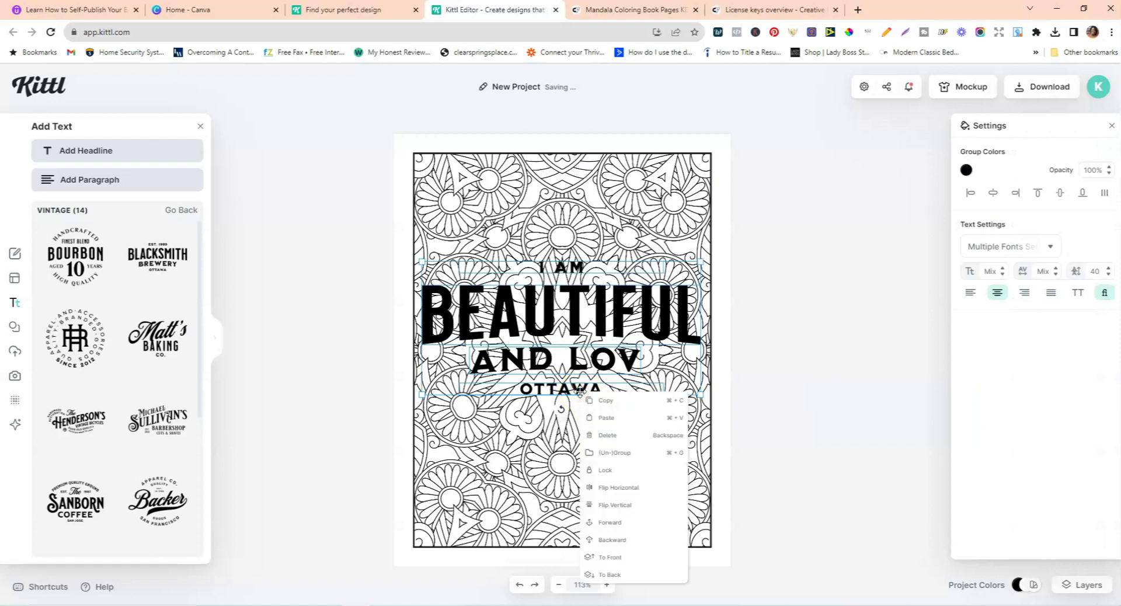
pyautogui.click(614, 454)
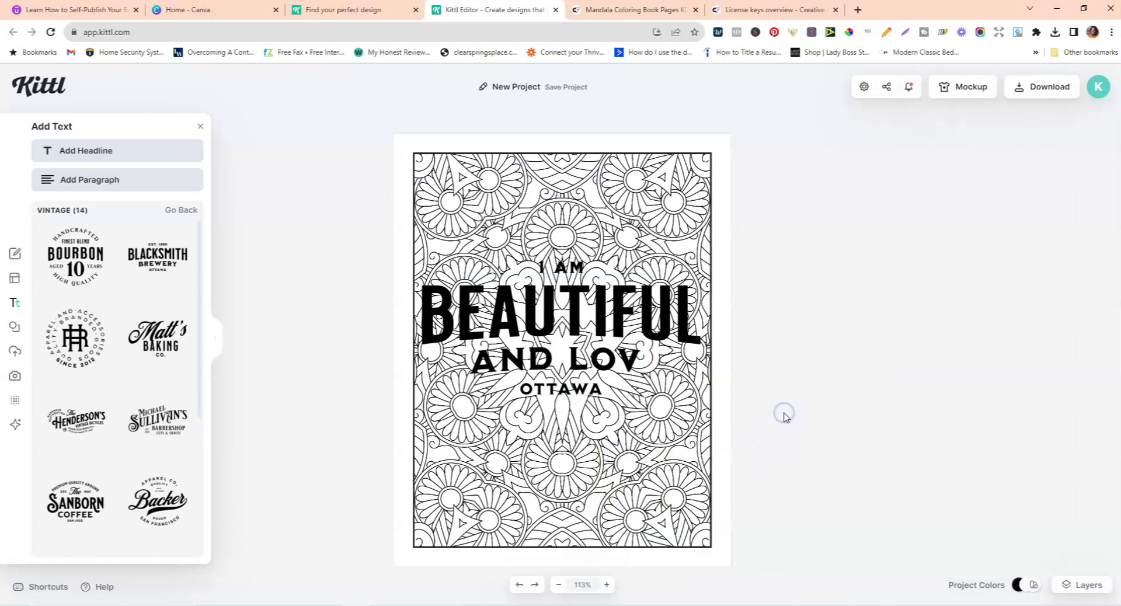
pyautogui.click(587, 386)
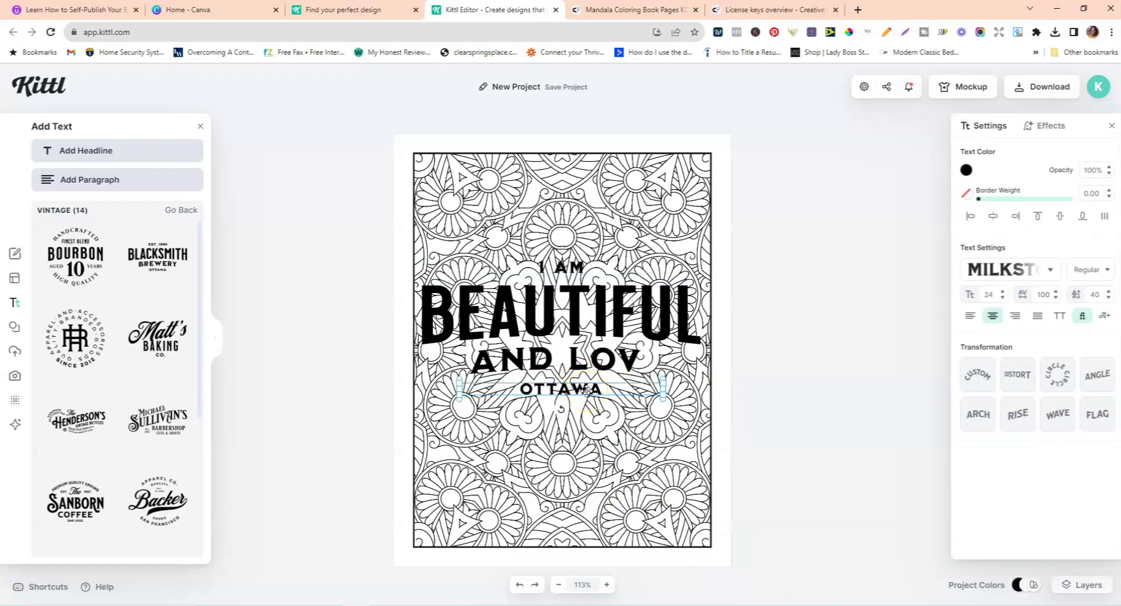
pyautogui.press('Delete')
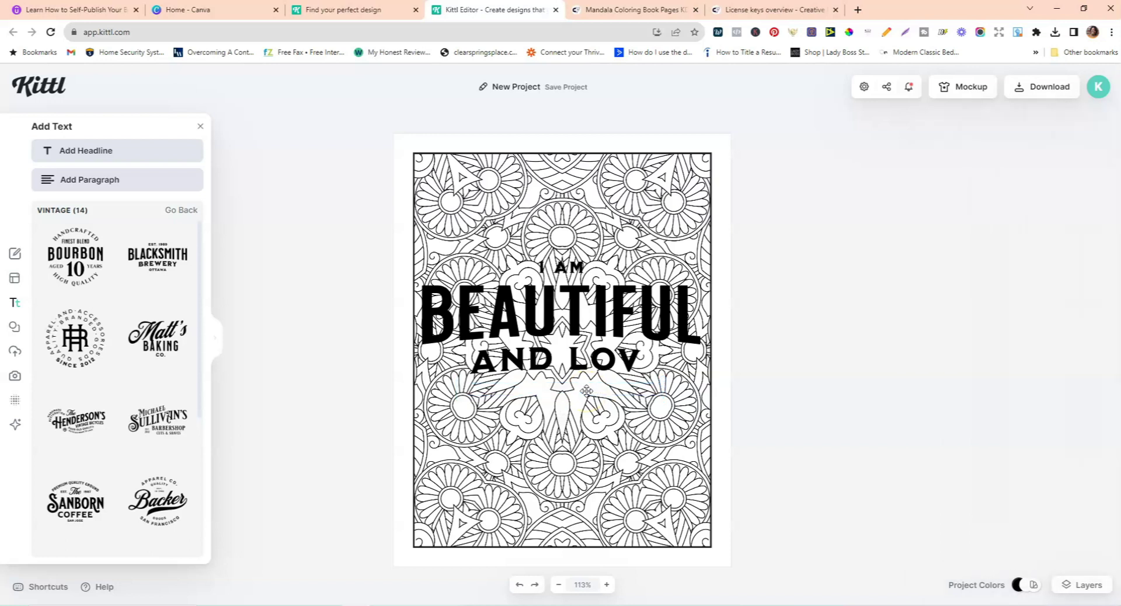
# Step: Step the AND LOVED font size down seven times so the phrase fits one line
pyautogui.click(634, 359)
pyautogui.click(638, 352)
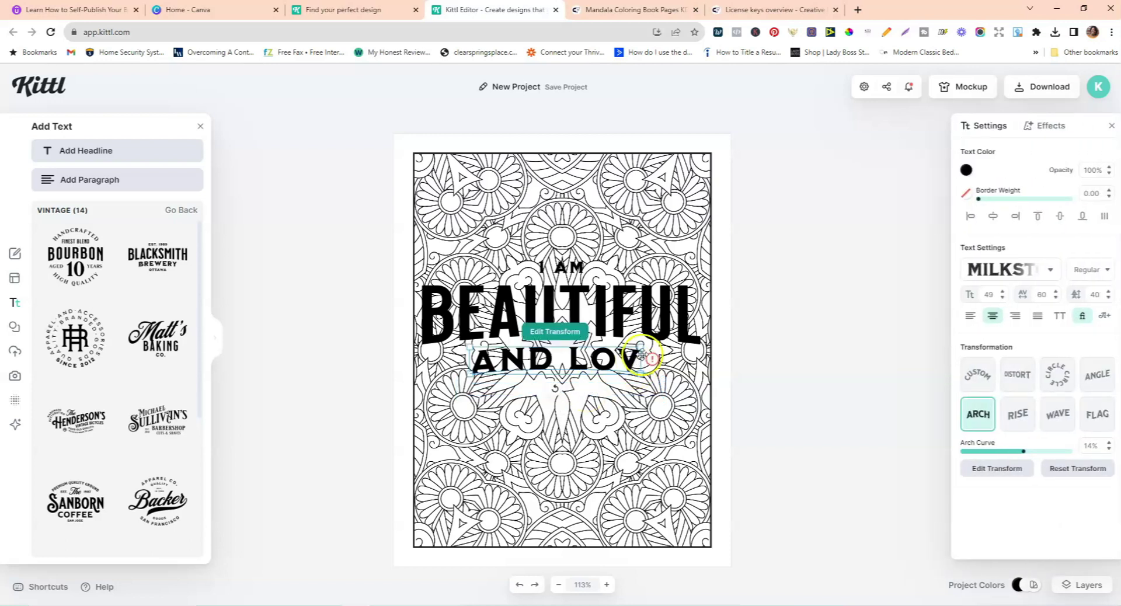
pyautogui.doubleClick(601, 357)
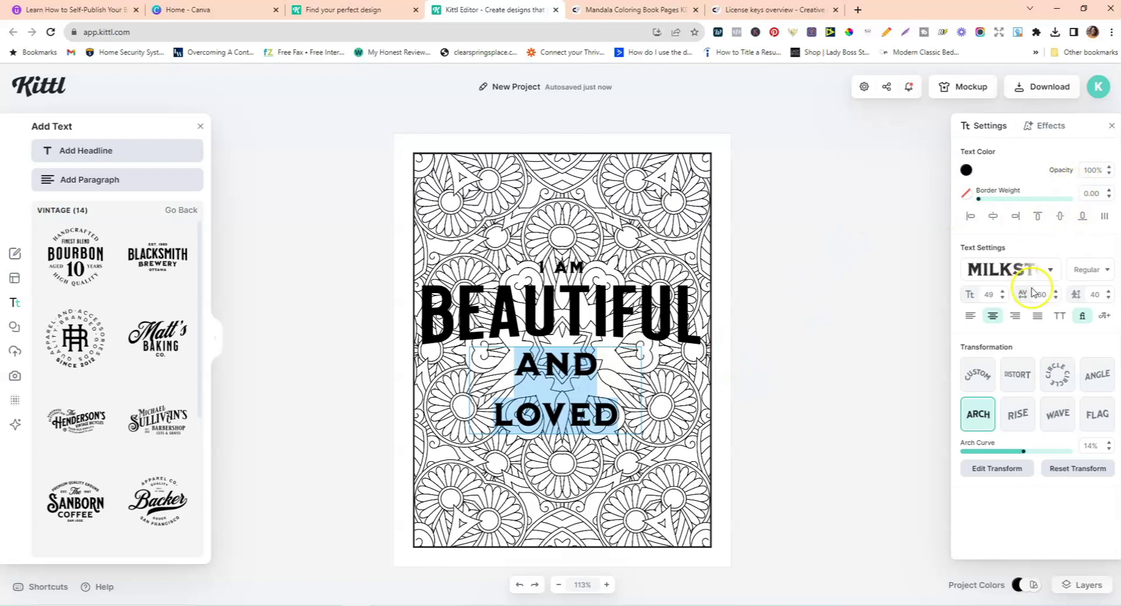
pyautogui.click(1002, 298)
pyautogui.click(1002, 297)
pyautogui.click(1003, 299)
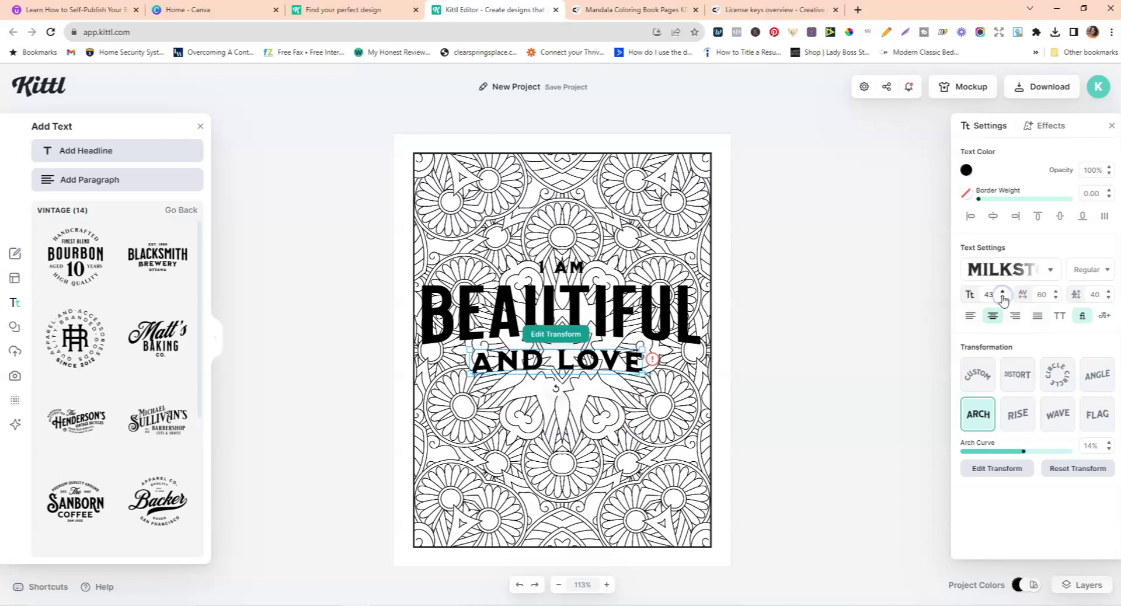
pyautogui.click(1003, 299)
pyautogui.click(1003, 298)
pyautogui.click(1003, 298)
pyautogui.click(1003, 298)
pyautogui.click(902, 377)
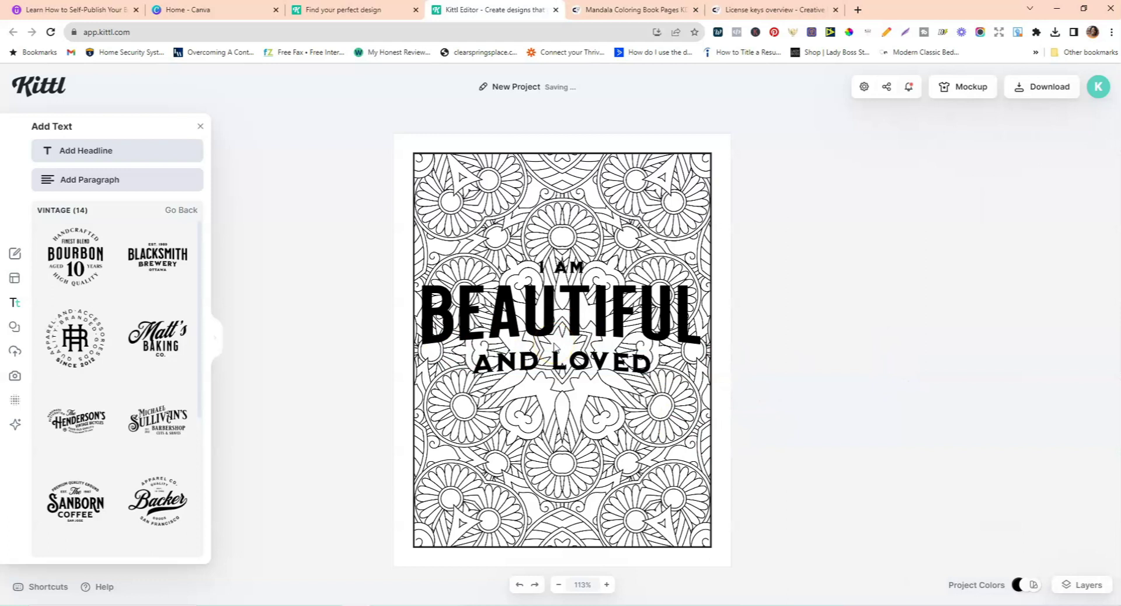
pyautogui.click(581, 267)
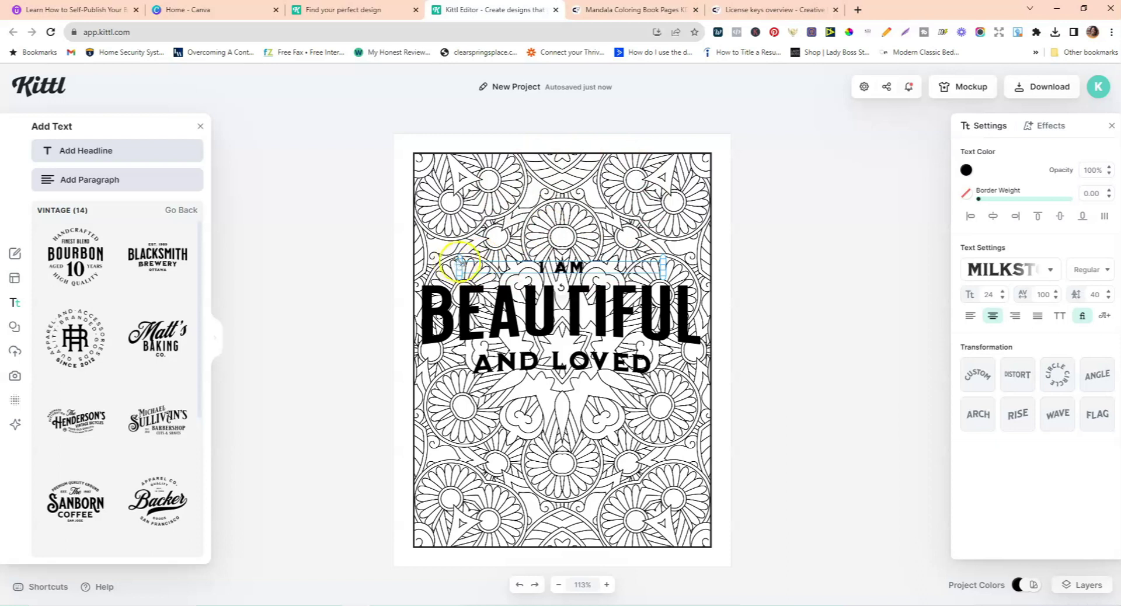
# Step: Enlarge 'I AM' and centre it above BEAUTIFUL
pyautogui.moveTo(459, 265); pyautogui.dragTo(487, 259)
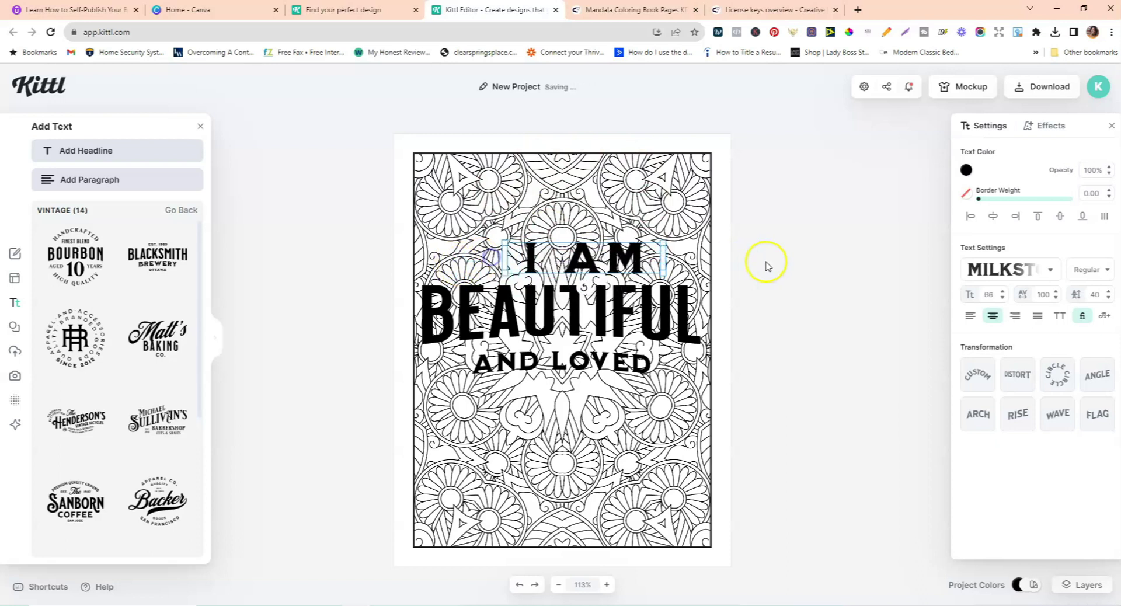
pyautogui.click(769, 257)
pyautogui.moveTo(594, 256); pyautogui.dragTo(570, 257)
pyautogui.click(800, 295)
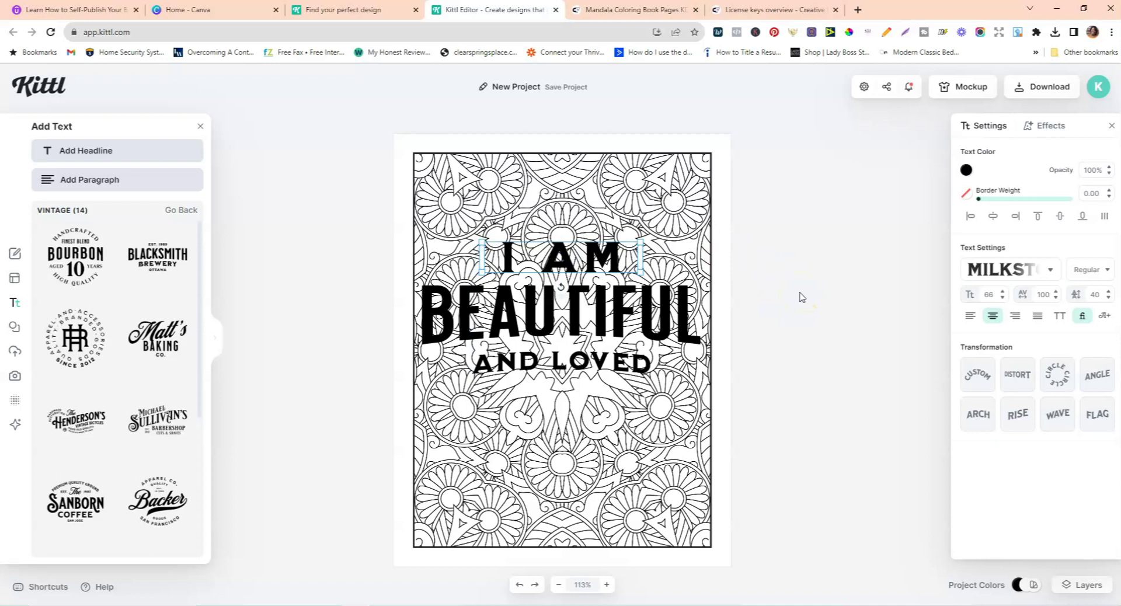
# Step: Apply a grey Block Shadow effect to 'I AM'
pyautogui.click(1046, 128)
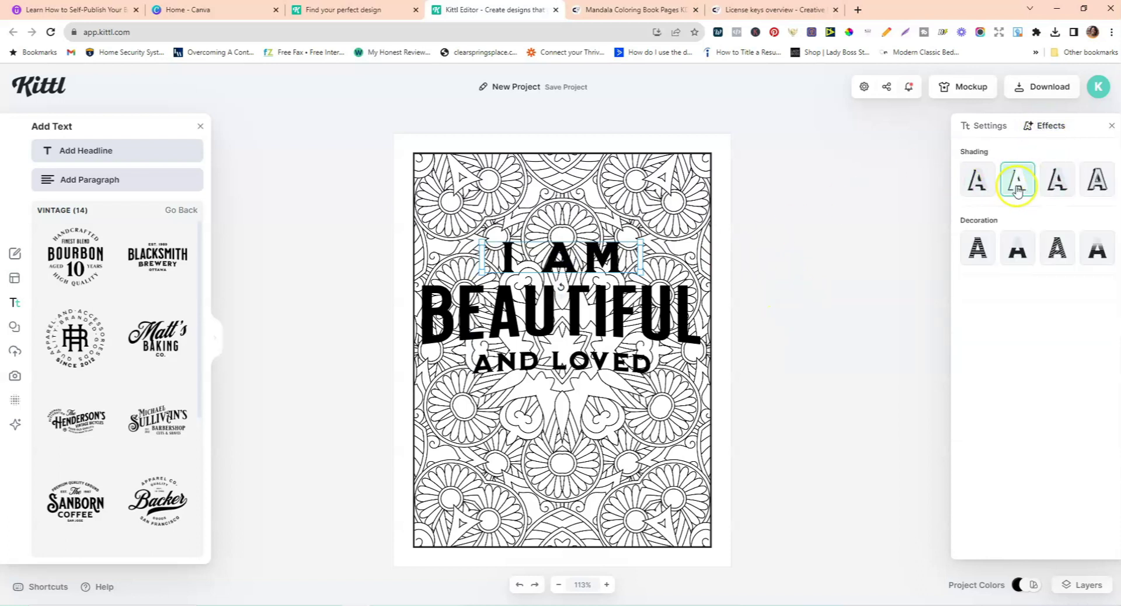
pyautogui.click(1047, 185)
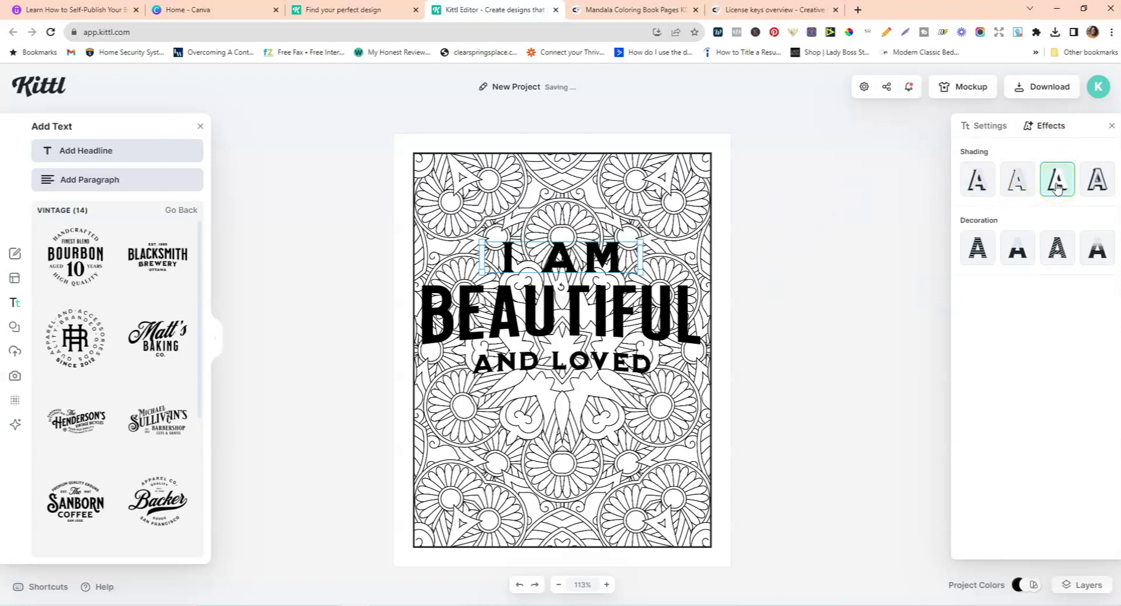
pyautogui.click(1057, 187)
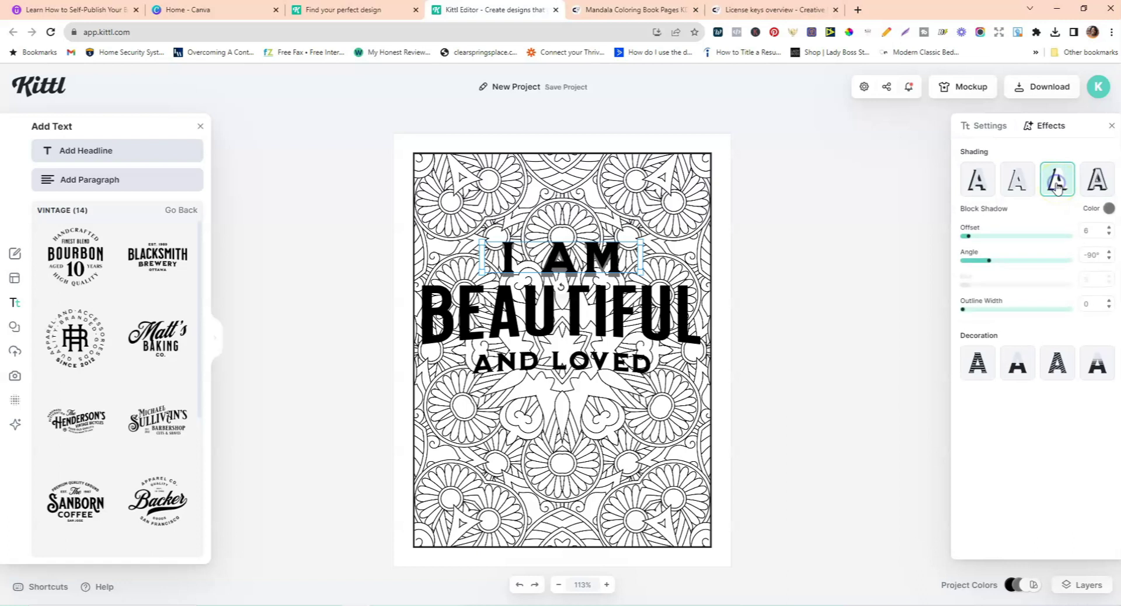
pyautogui.click(1054, 187)
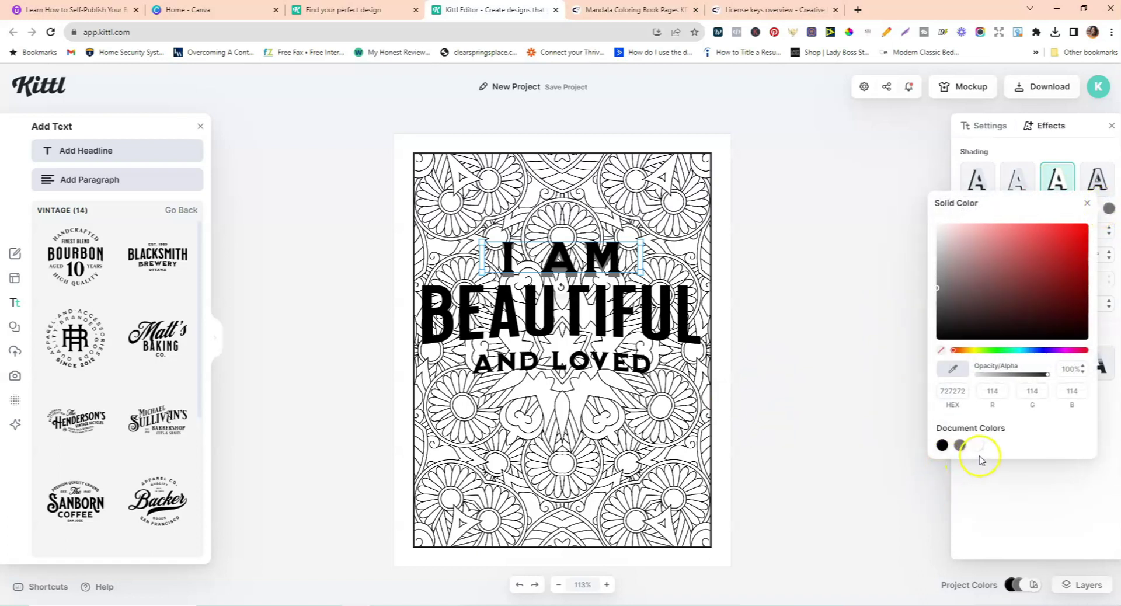
pyautogui.click(979, 495)
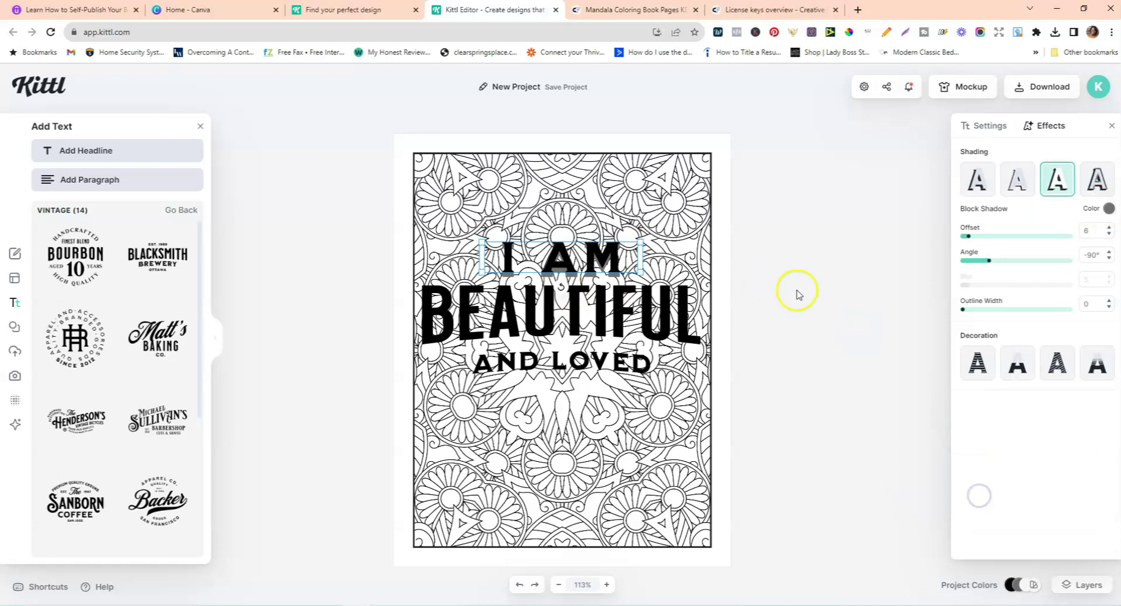
pyautogui.click(797, 291)
pyautogui.click(580, 257)
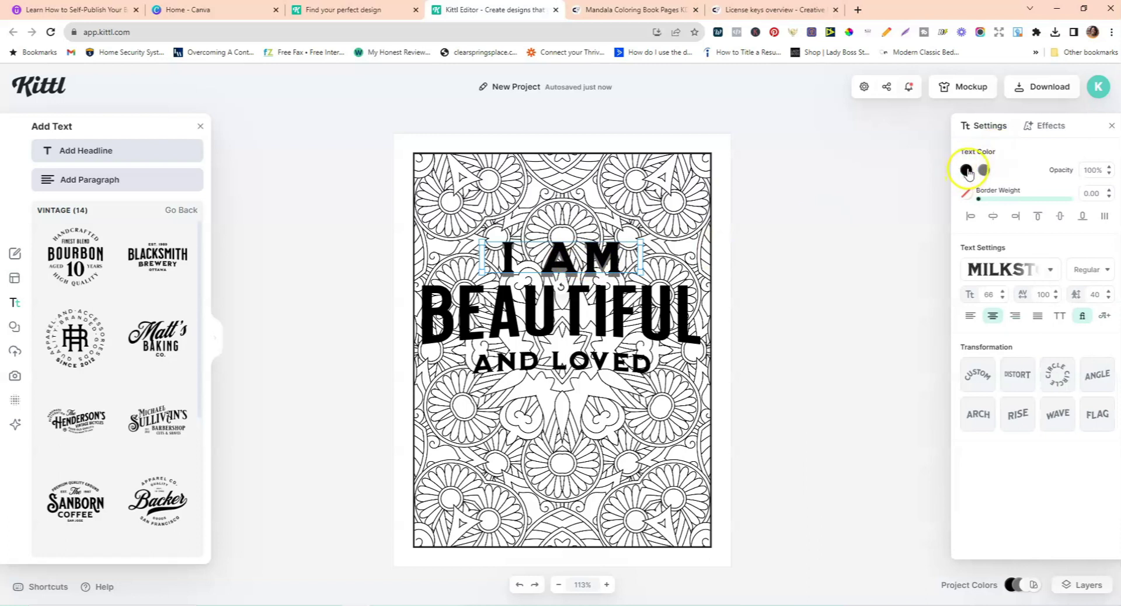
# Step: Make the I AM text white and its block shadow black
pyautogui.click(964, 170)
pyautogui.click(835, 408)
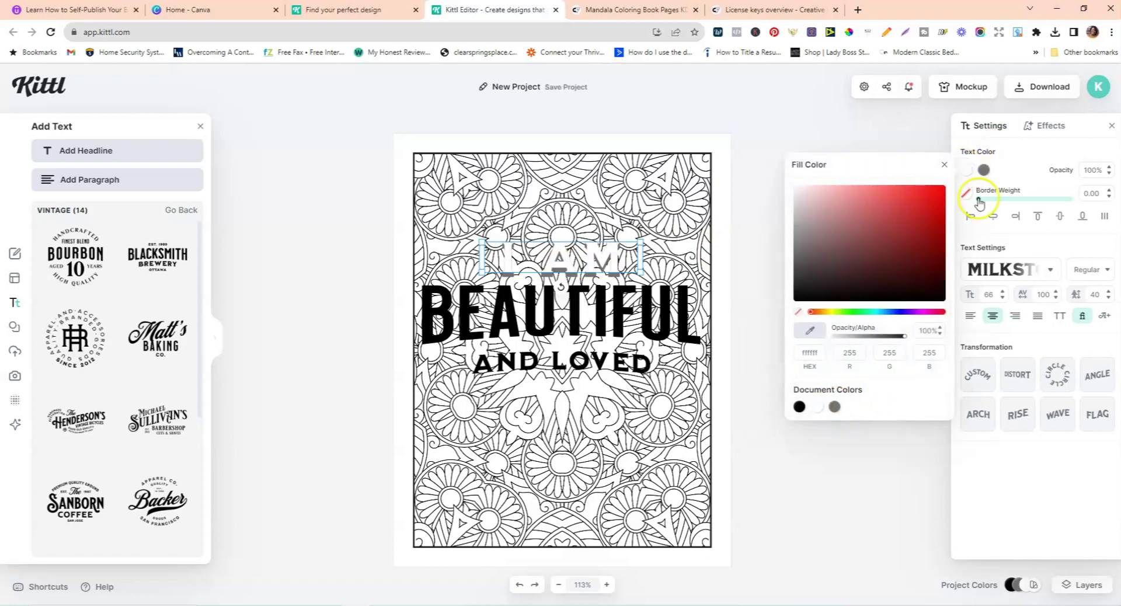
pyautogui.click(984, 169)
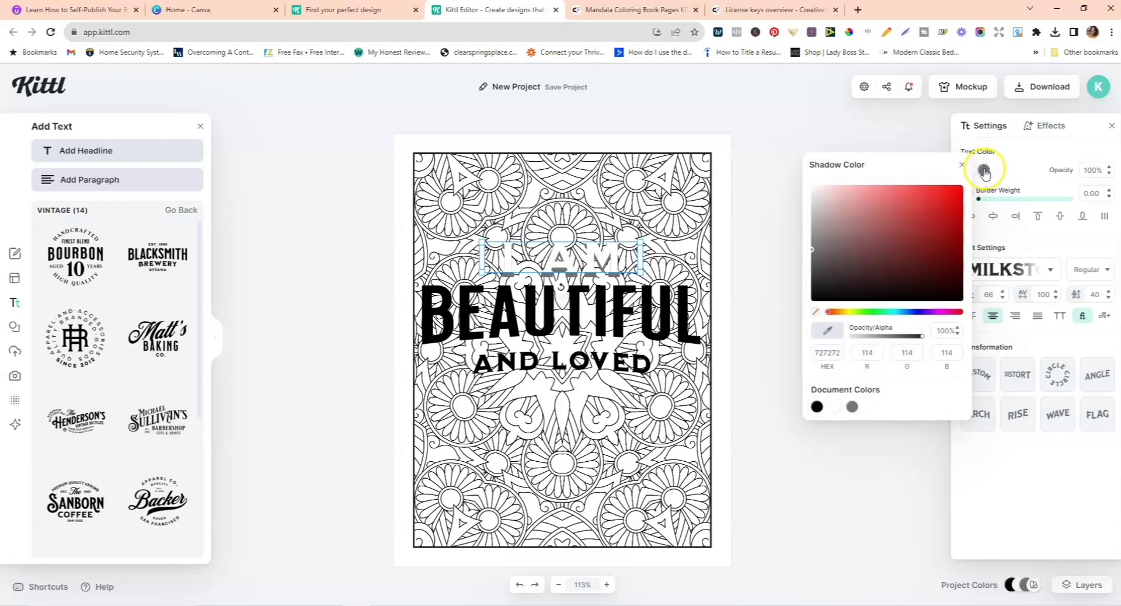
pyautogui.click(835, 407)
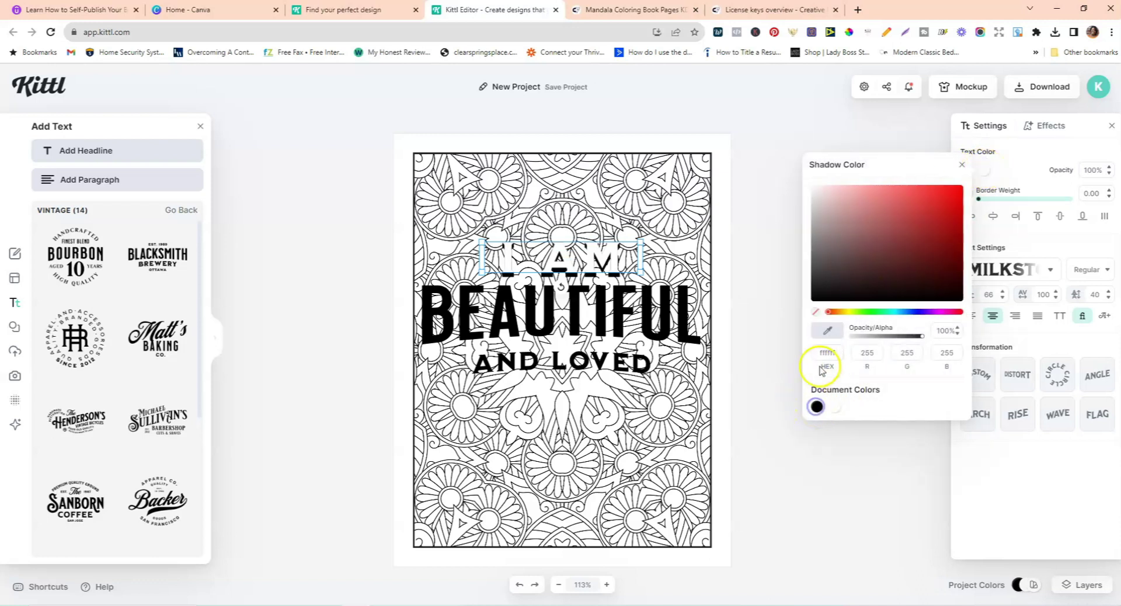
pyautogui.click(271, 373)
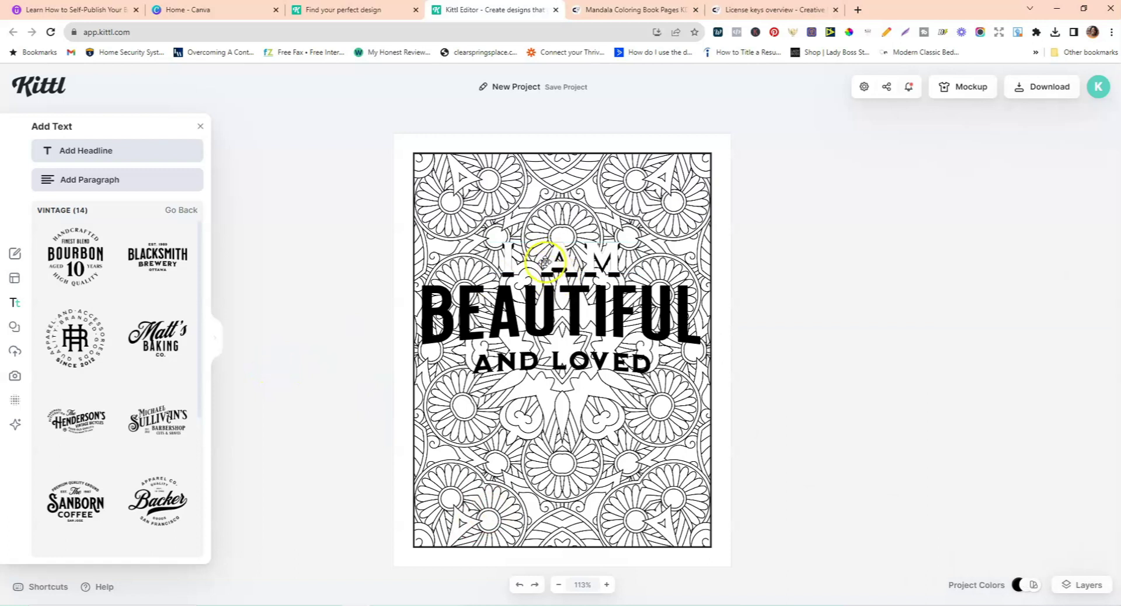
pyautogui.click(483, 318)
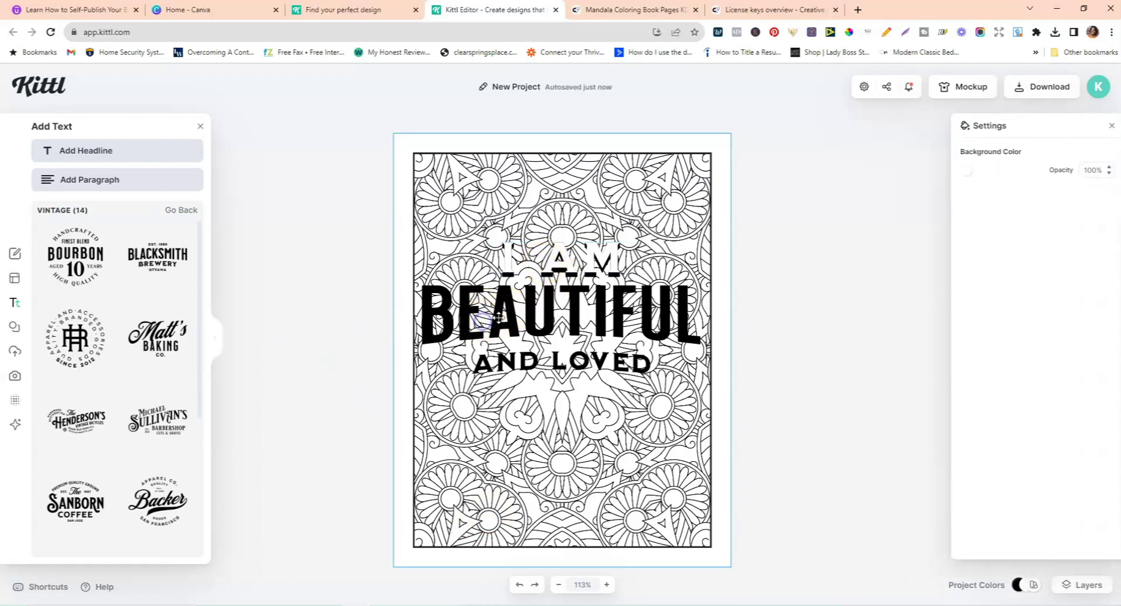
# Step: Set the I AM block-shadow outline width to 10
pyautogui.click(602, 315)
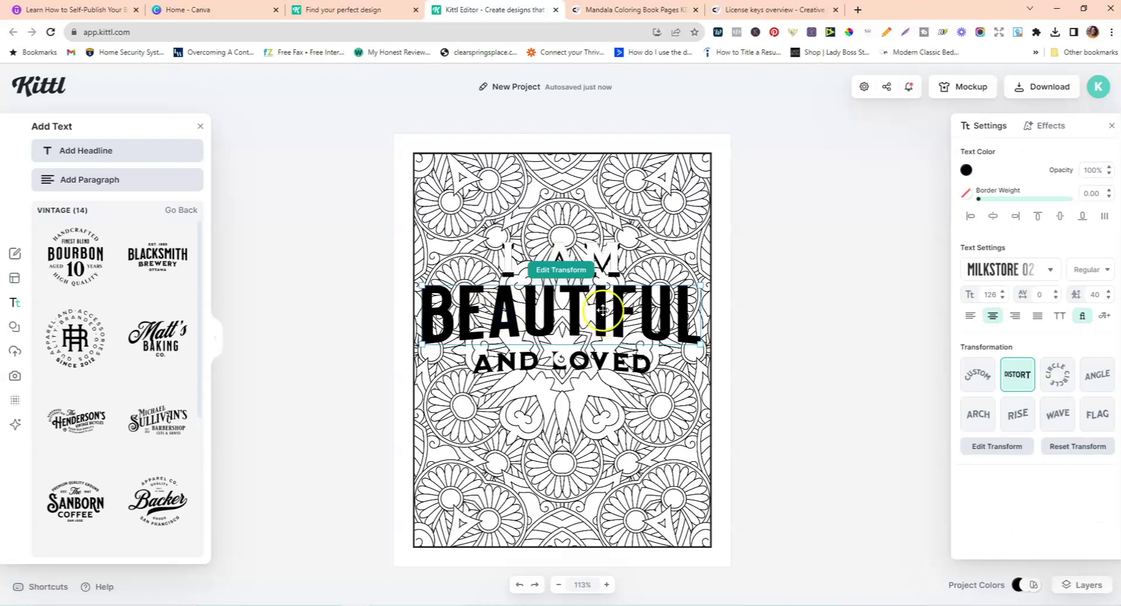
pyautogui.click(1049, 126)
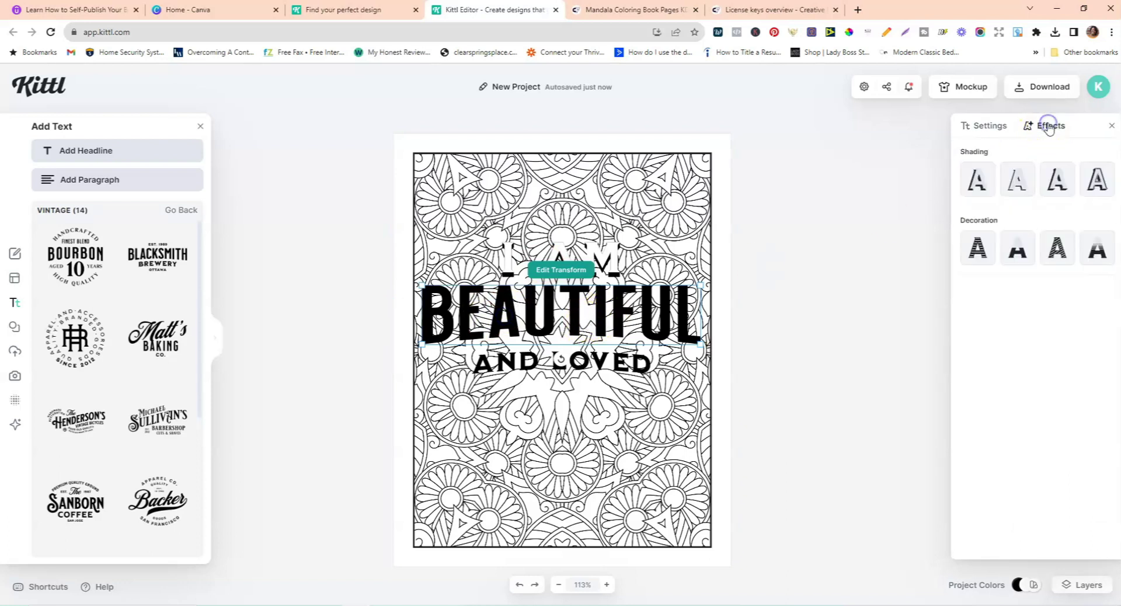
pyautogui.click(1055, 188)
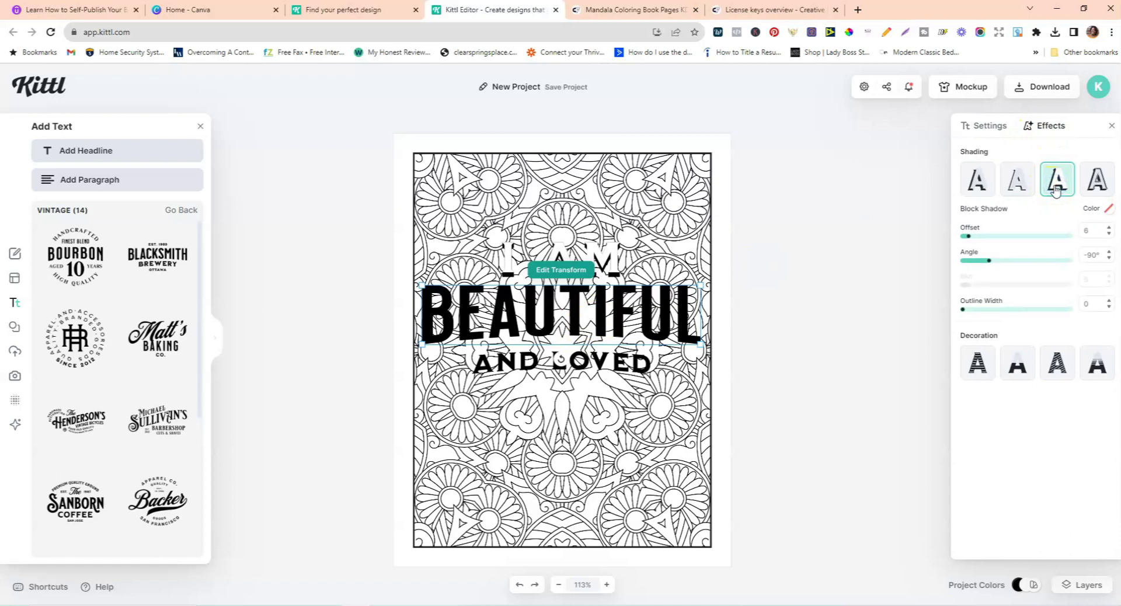
pyautogui.click(597, 249)
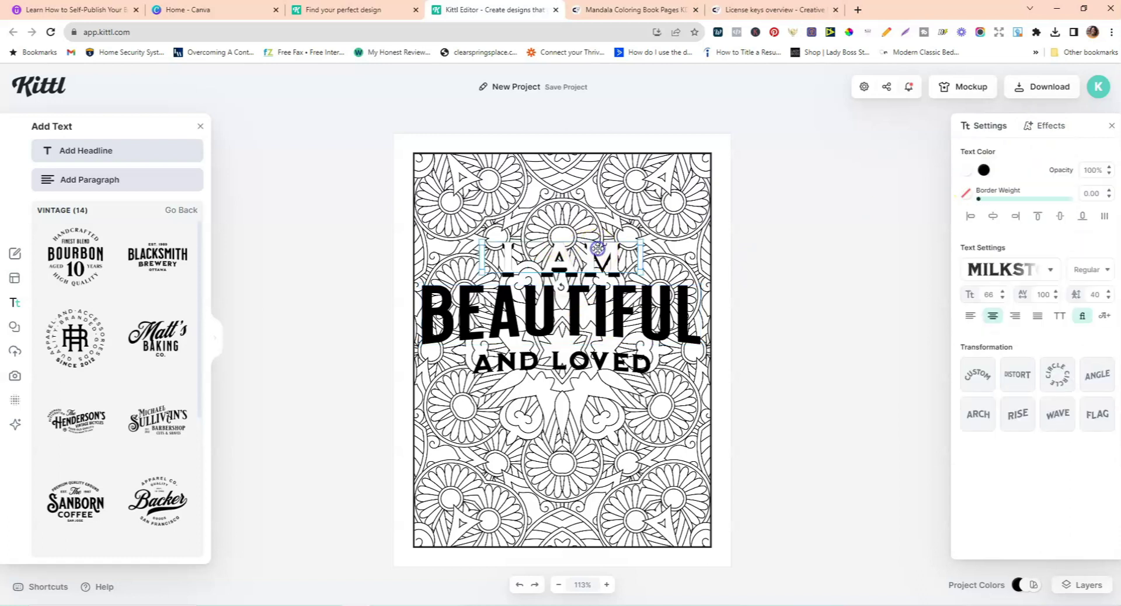
pyautogui.click(1041, 126)
pyautogui.click(1106, 304)
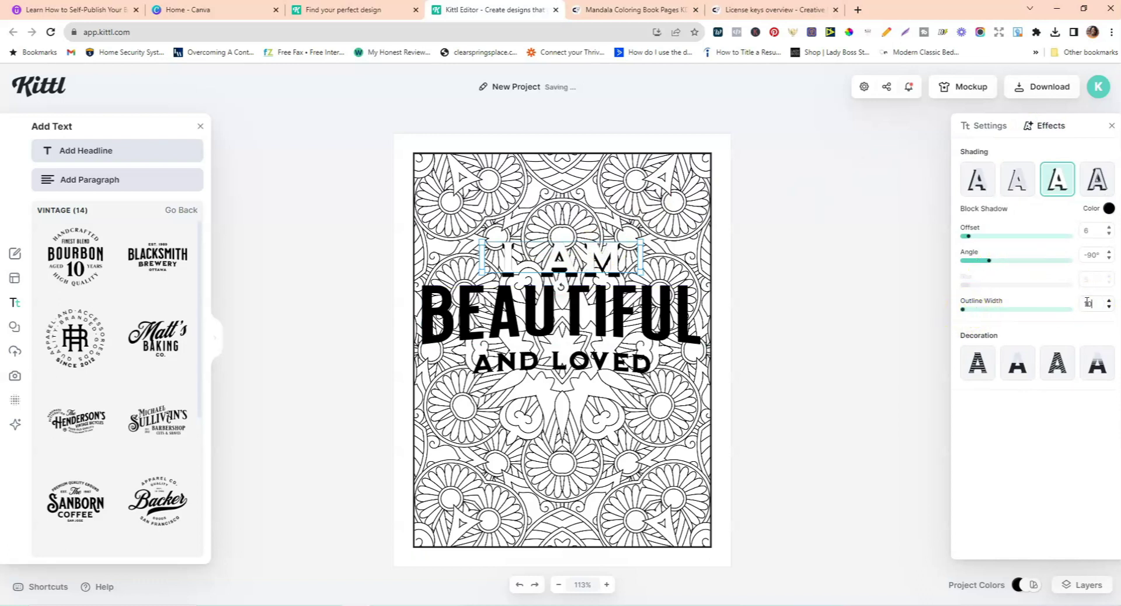
pyautogui.click(797, 333)
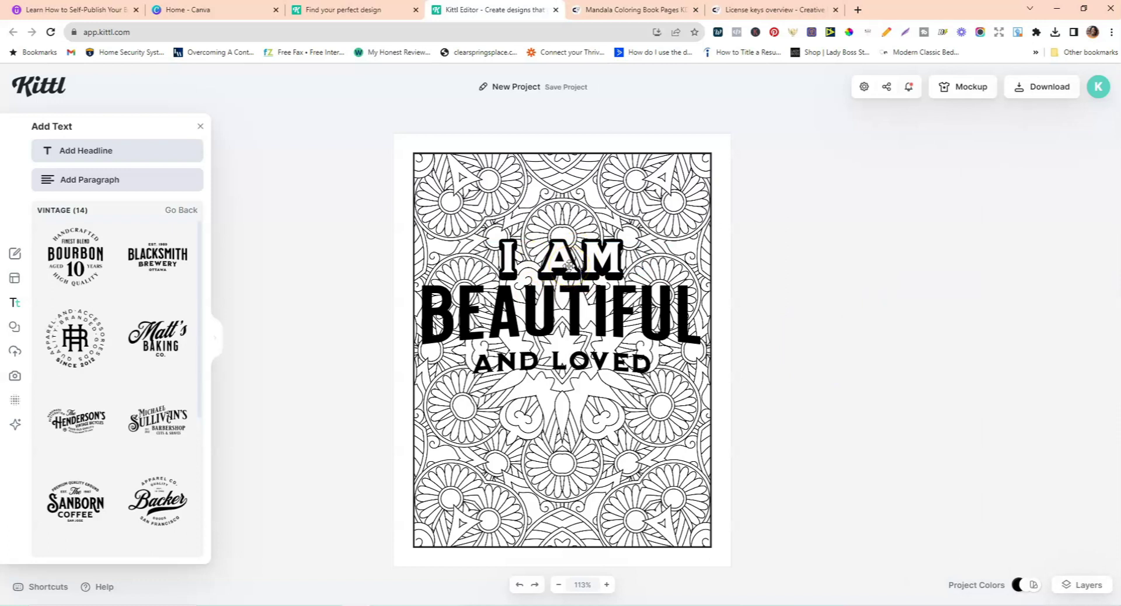
pyautogui.click(569, 266)
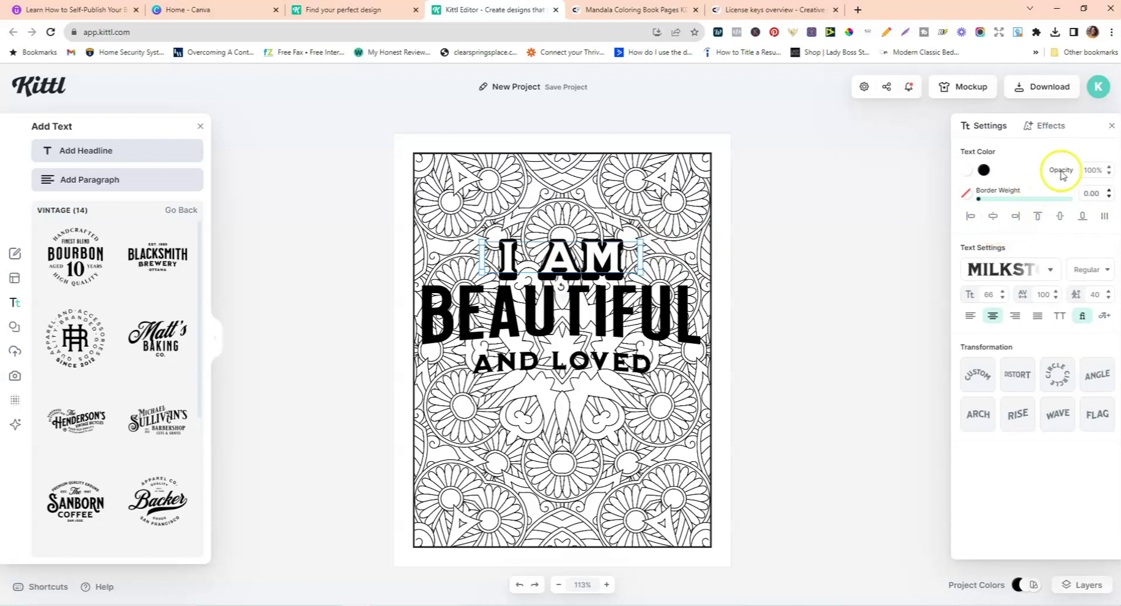
pyautogui.click(1053, 126)
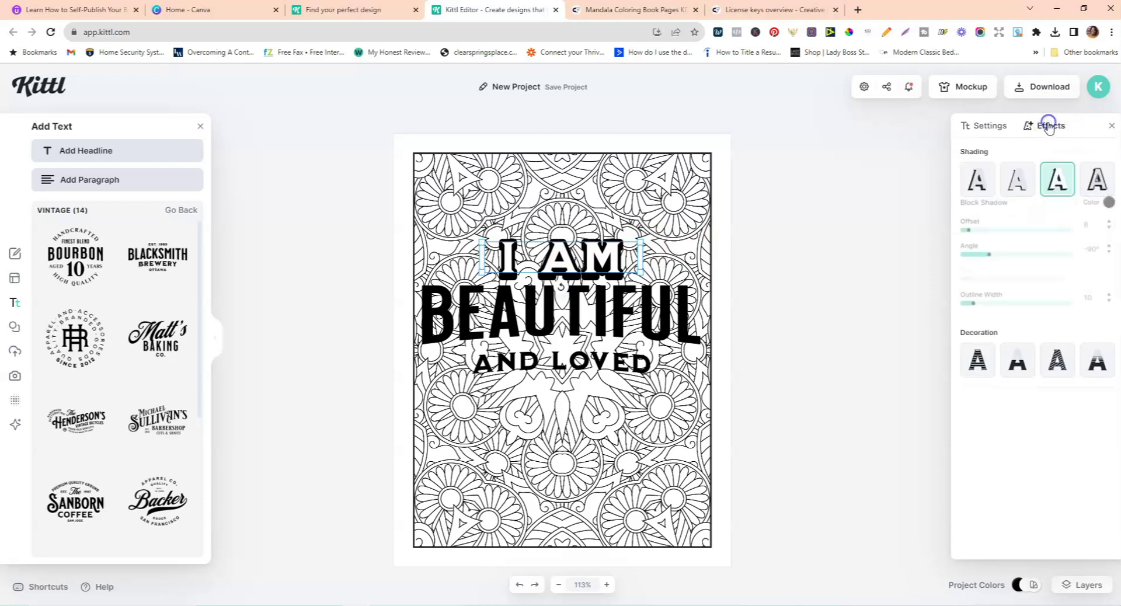
pyautogui.moveTo(974, 314)
pyautogui.mouseDown()
pyautogui.moveTo(986, 308)
pyautogui.moveTo(974, 314)
pyautogui.mouseUp()
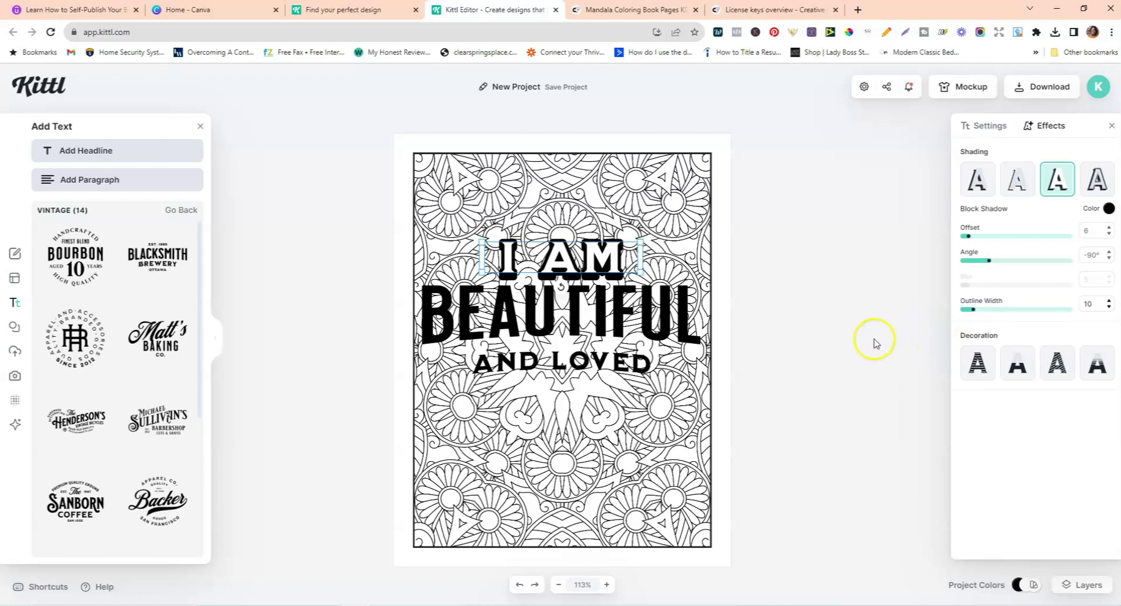
pyautogui.click(686, 312)
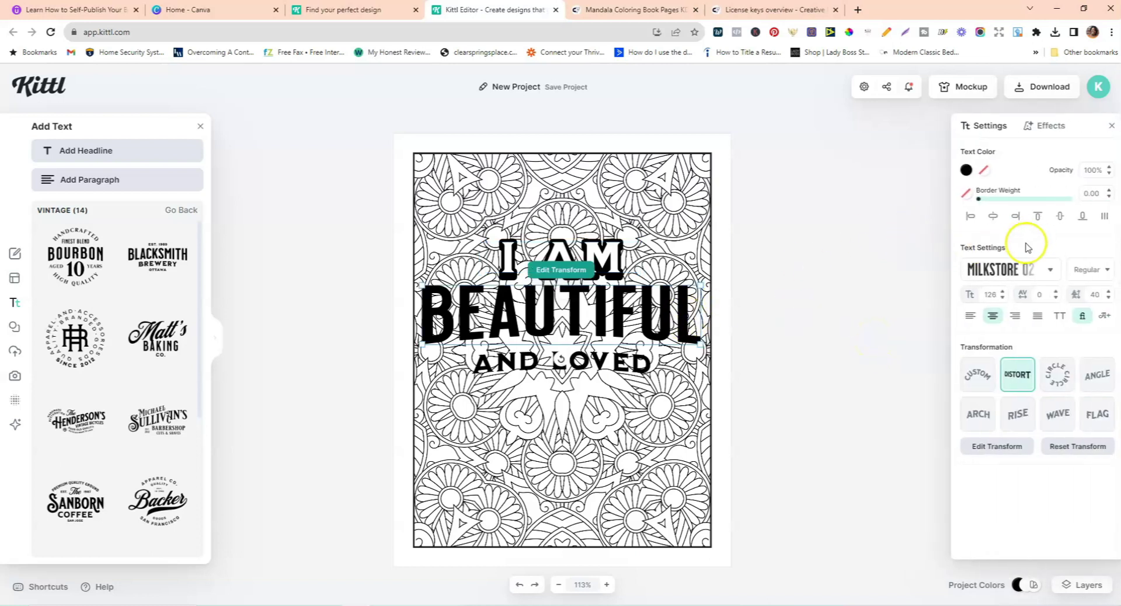
pyautogui.click(1047, 126)
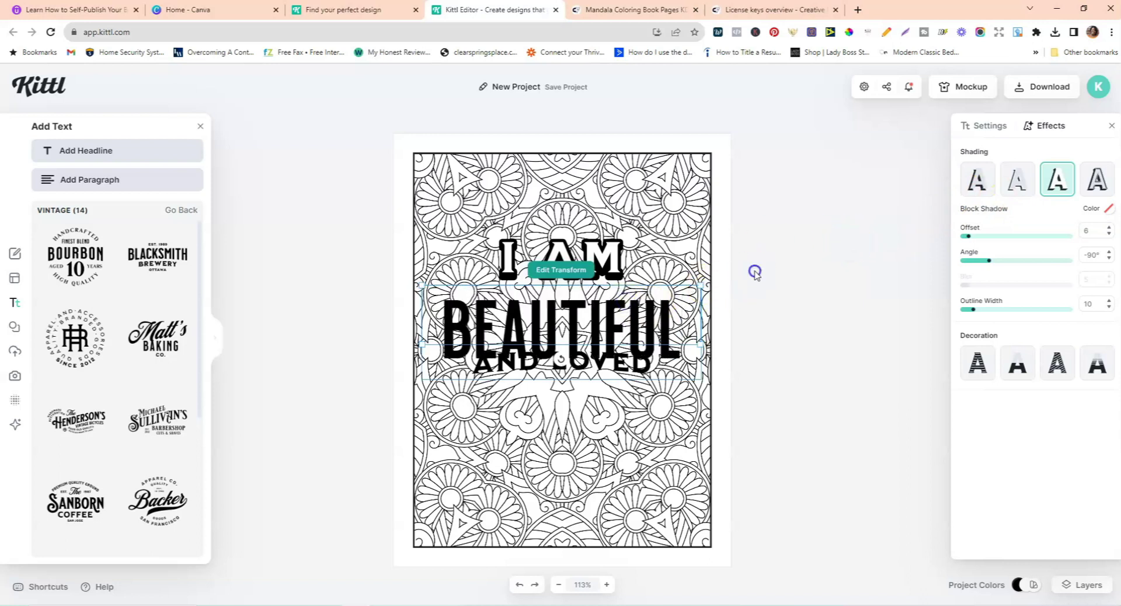
# Step: Set BEAUTIFUL's text fill to white and its shadow colour to black
pyautogui.click(666, 294)
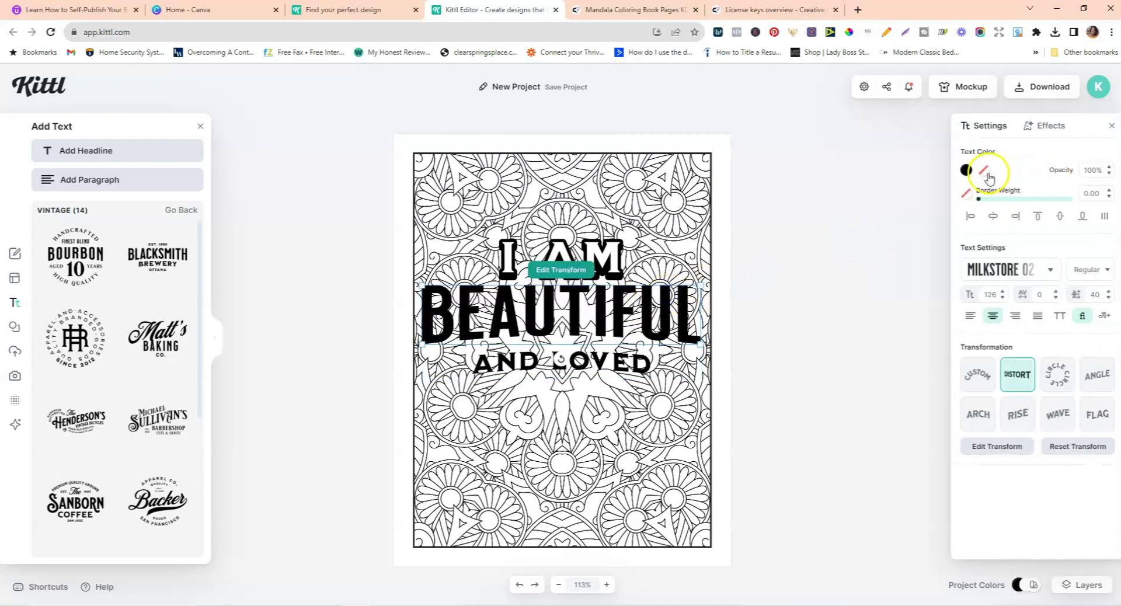
pyautogui.click(965, 170)
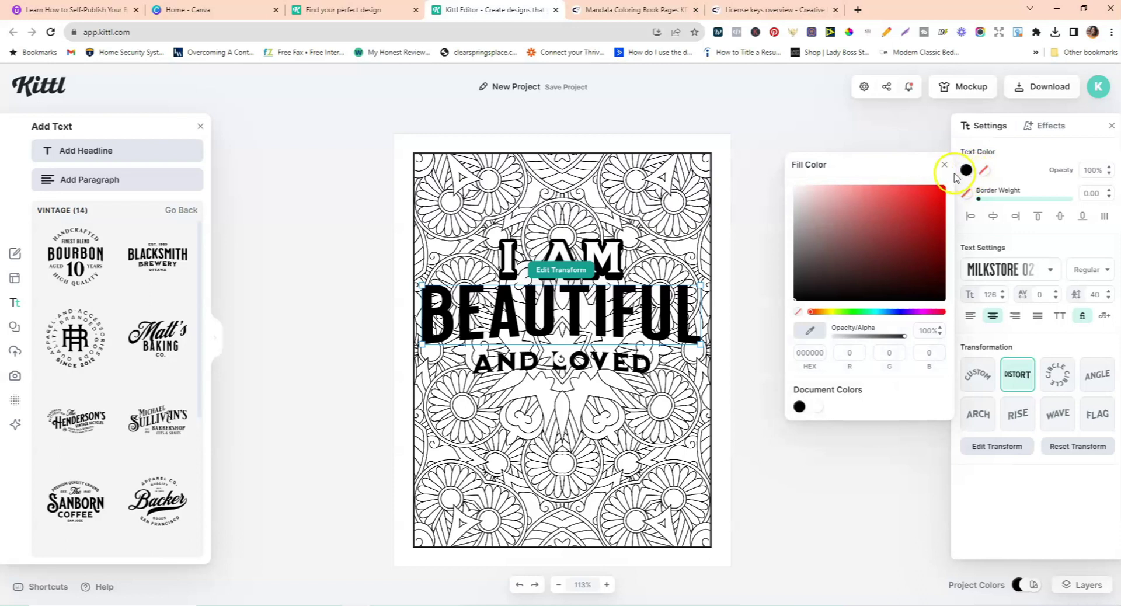
pyautogui.click(818, 407)
pyautogui.click(984, 170)
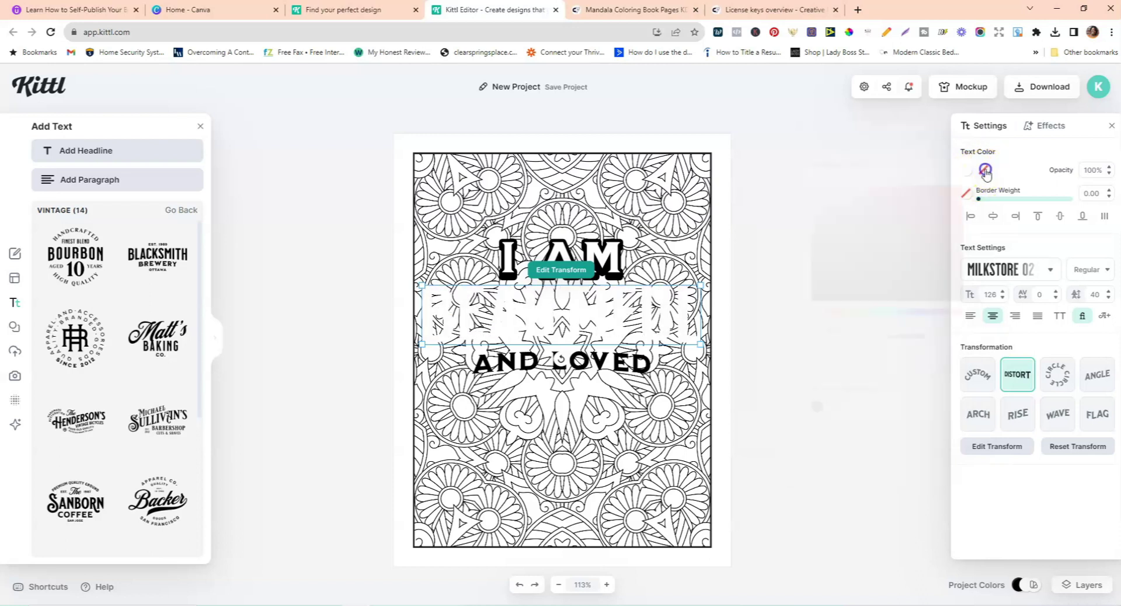
pyautogui.click(868, 371)
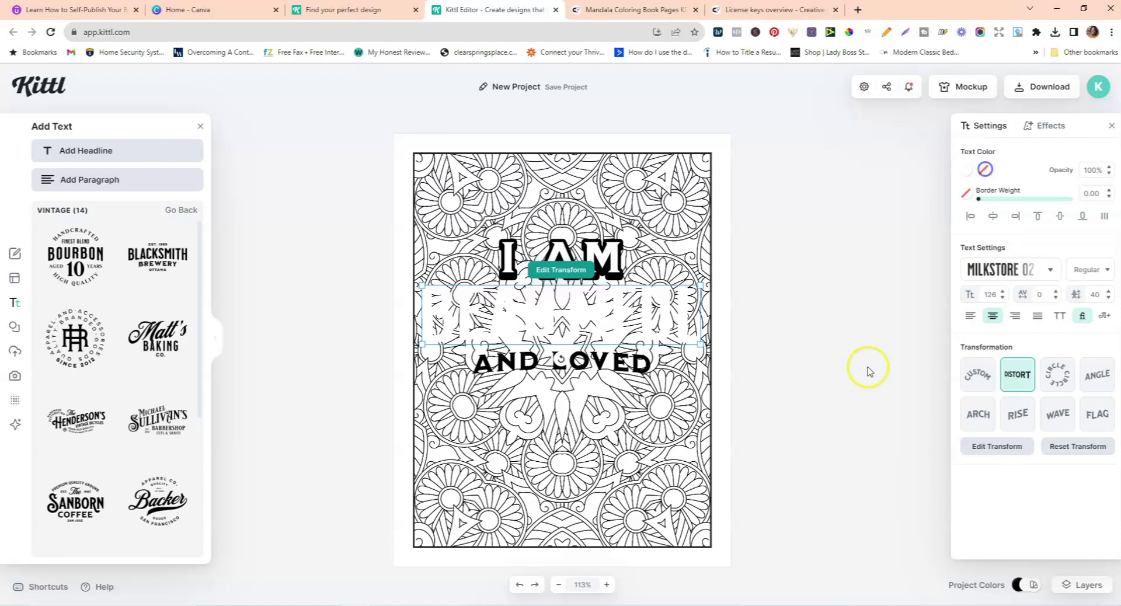
pyautogui.click(985, 170)
pyautogui.click(816, 406)
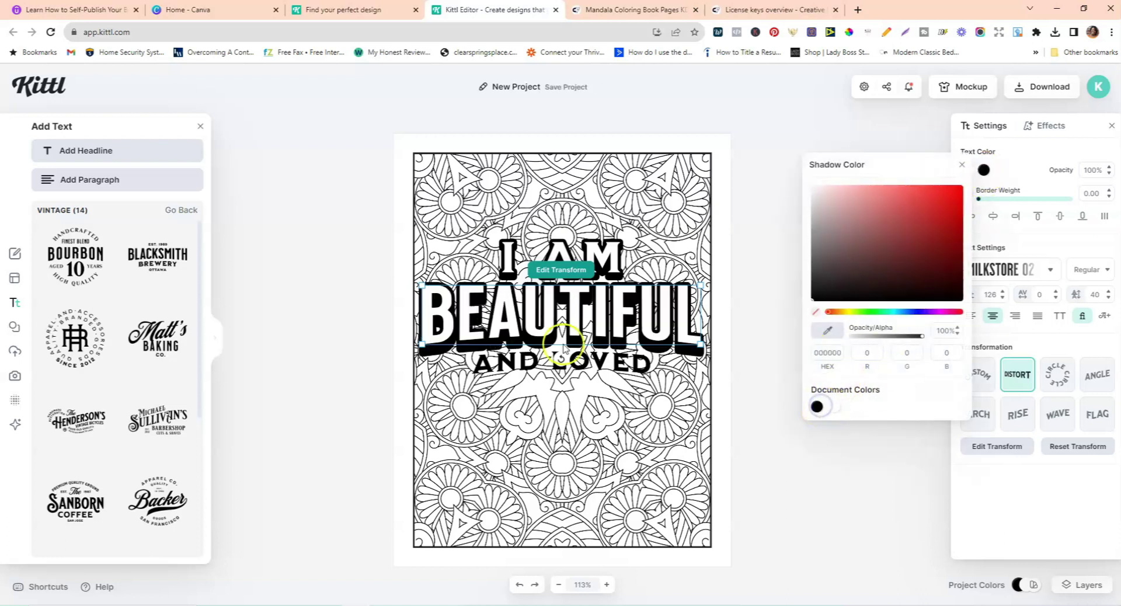
pyautogui.click(724, 441)
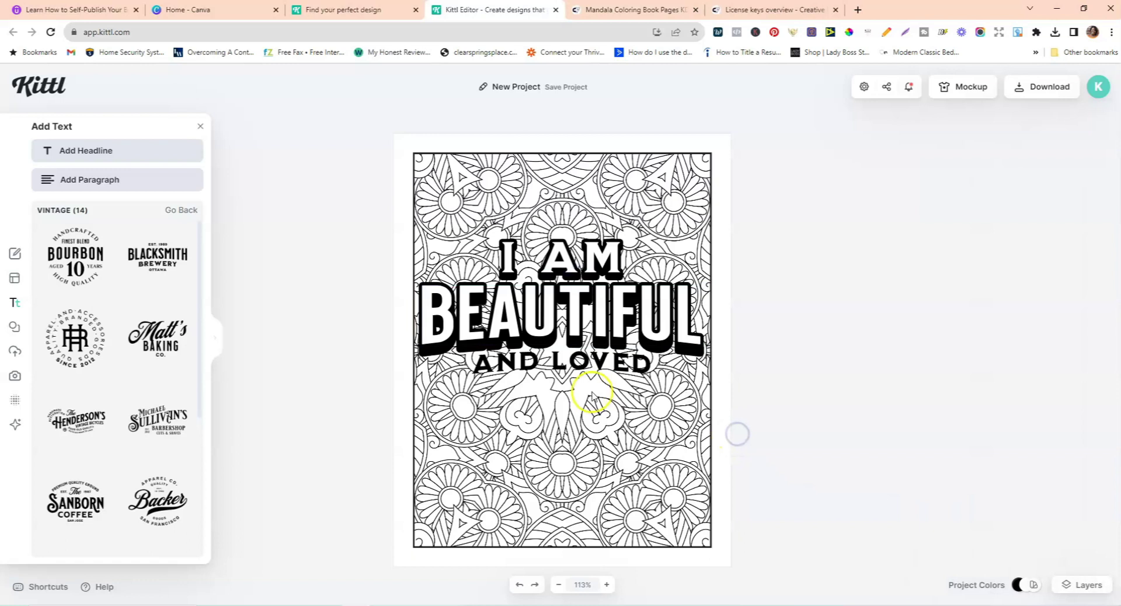
pyautogui.click(587, 364)
pyautogui.click(590, 368)
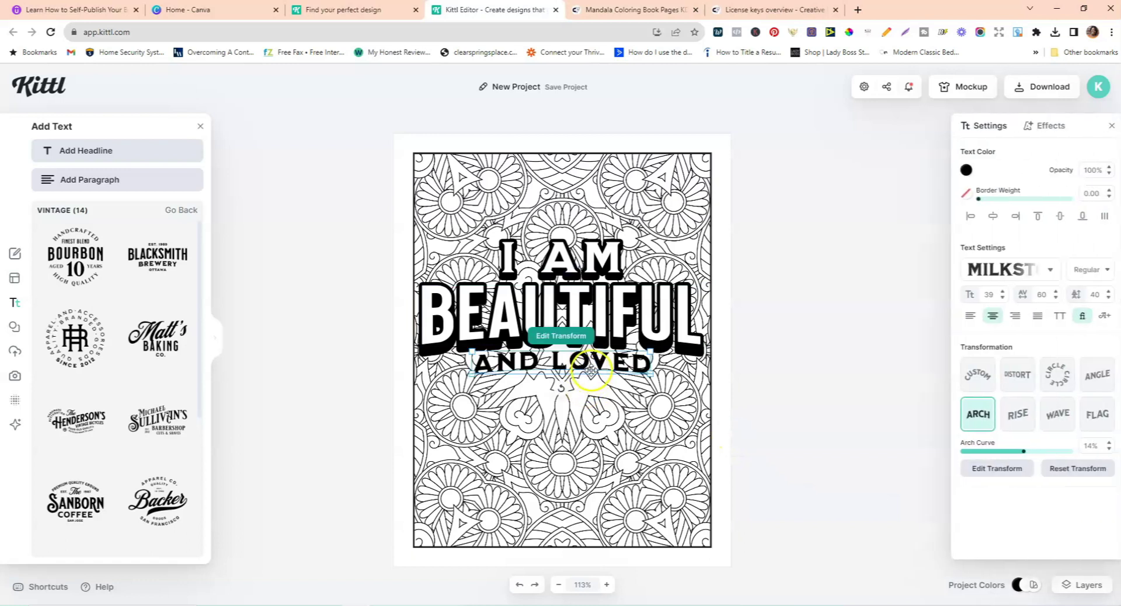
# Step: Give AND LOVED a block shadow with outline width 10, white fill and black shadow
pyautogui.click(1052, 128)
pyautogui.click(1057, 178)
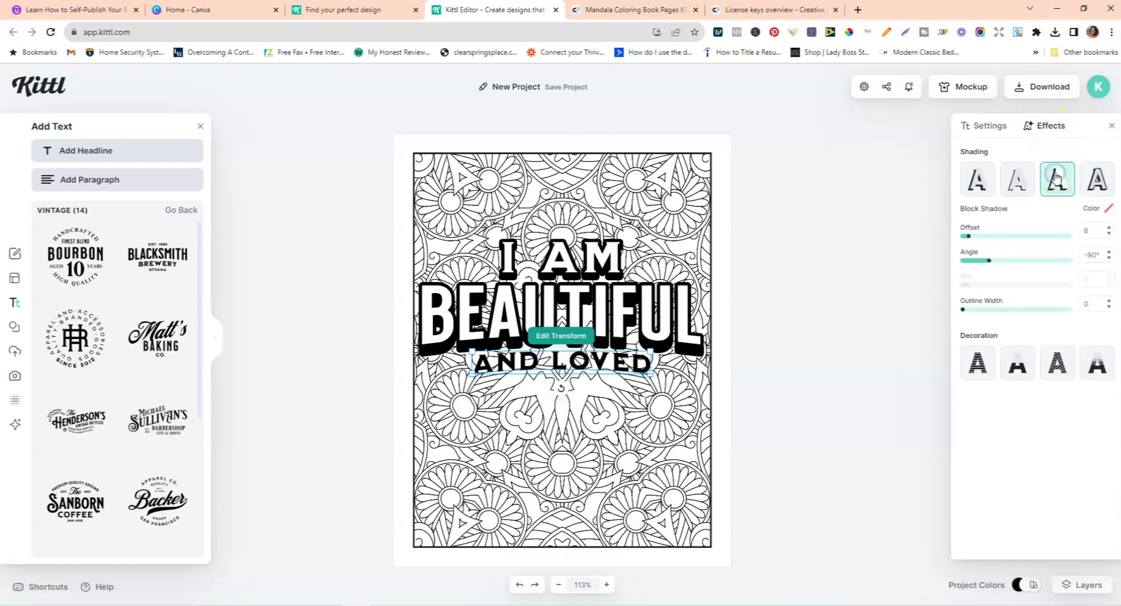
pyautogui.click(1096, 307)
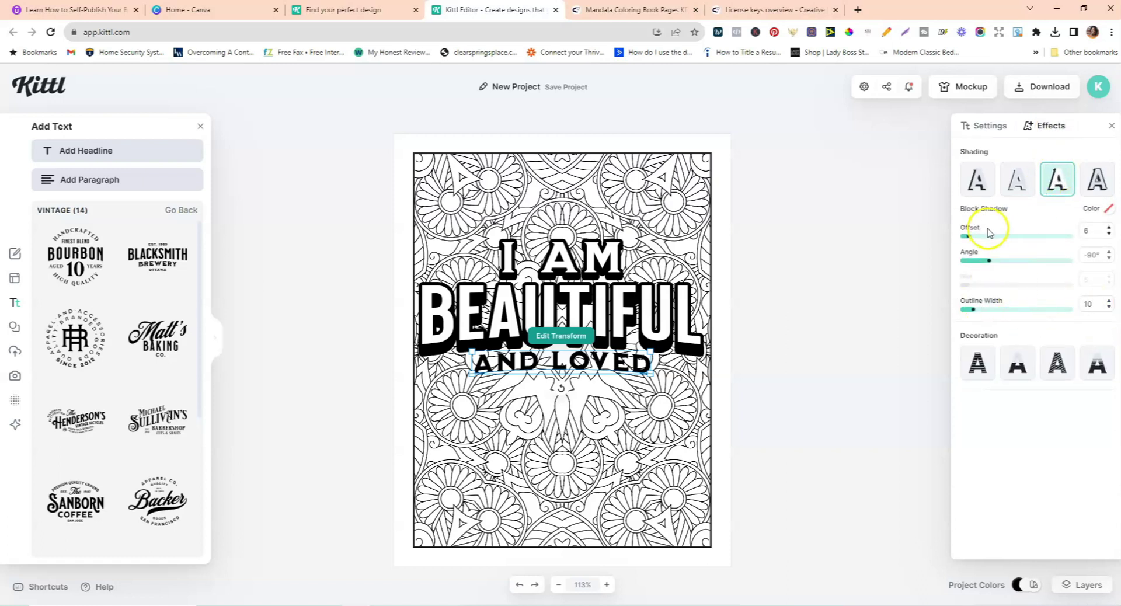
pyautogui.click(991, 125)
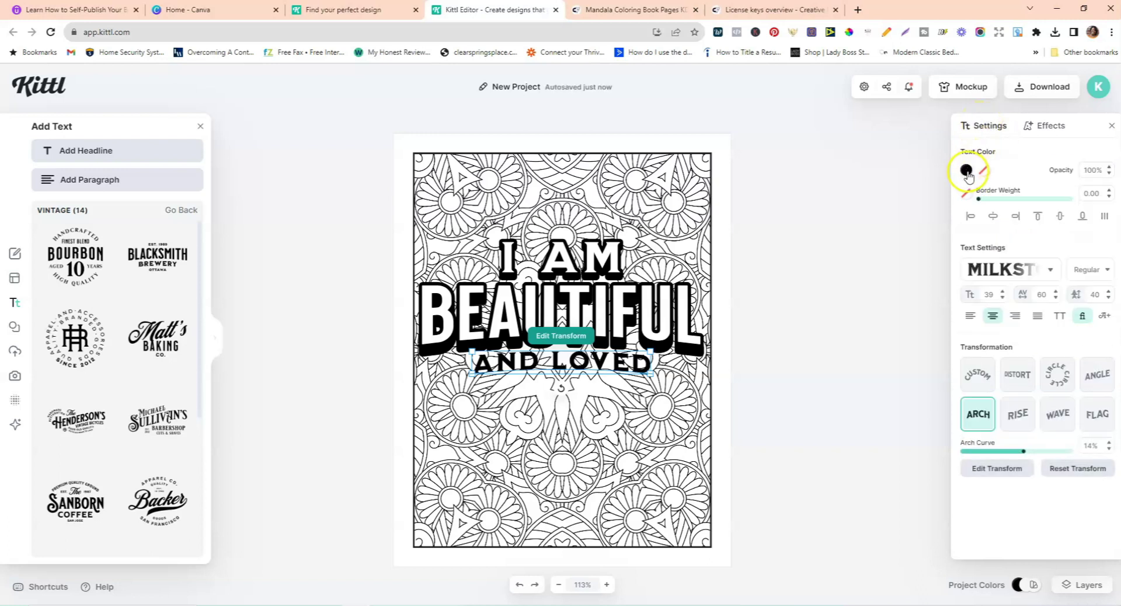
pyautogui.click(967, 171)
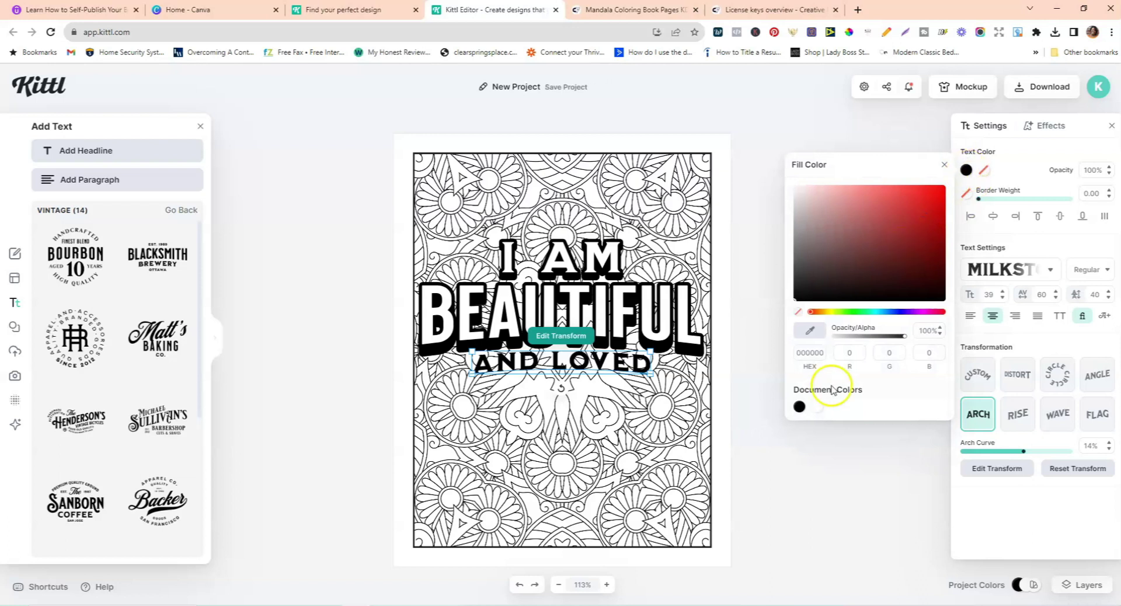
pyautogui.click(815, 410)
pyautogui.click(984, 170)
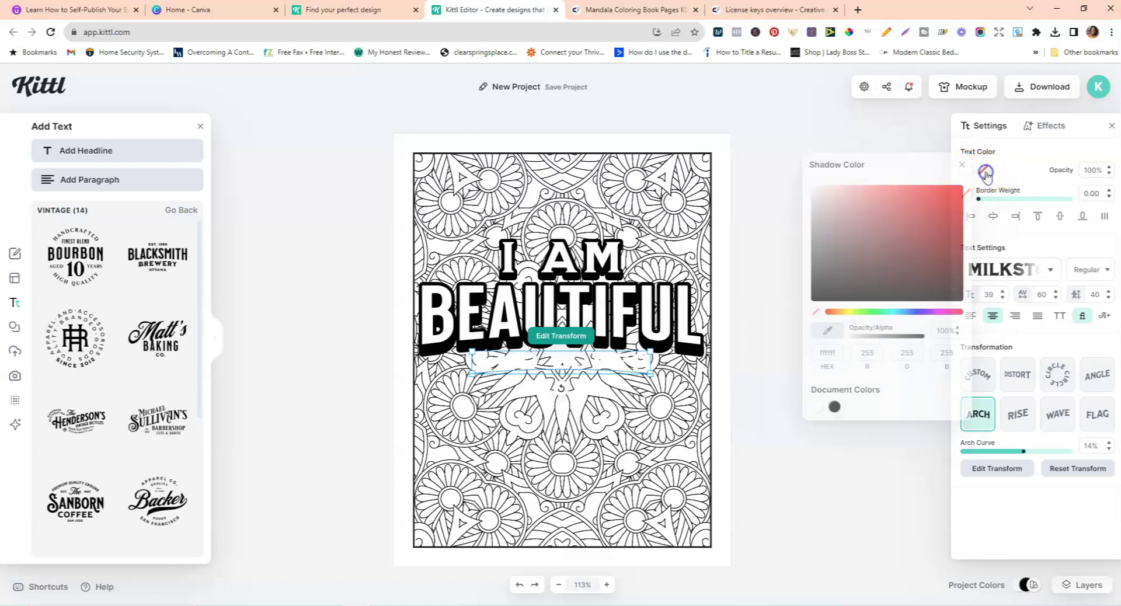
pyautogui.click(818, 411)
pyautogui.click(834, 407)
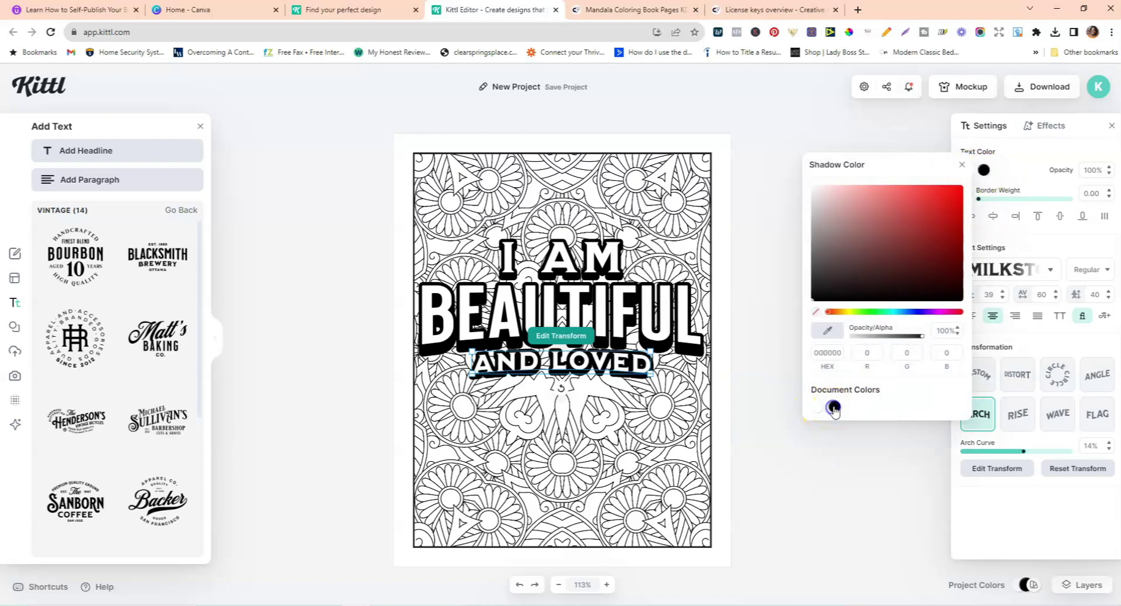
pyautogui.click(737, 301)
pyautogui.click(556, 370)
pyautogui.click(642, 245)
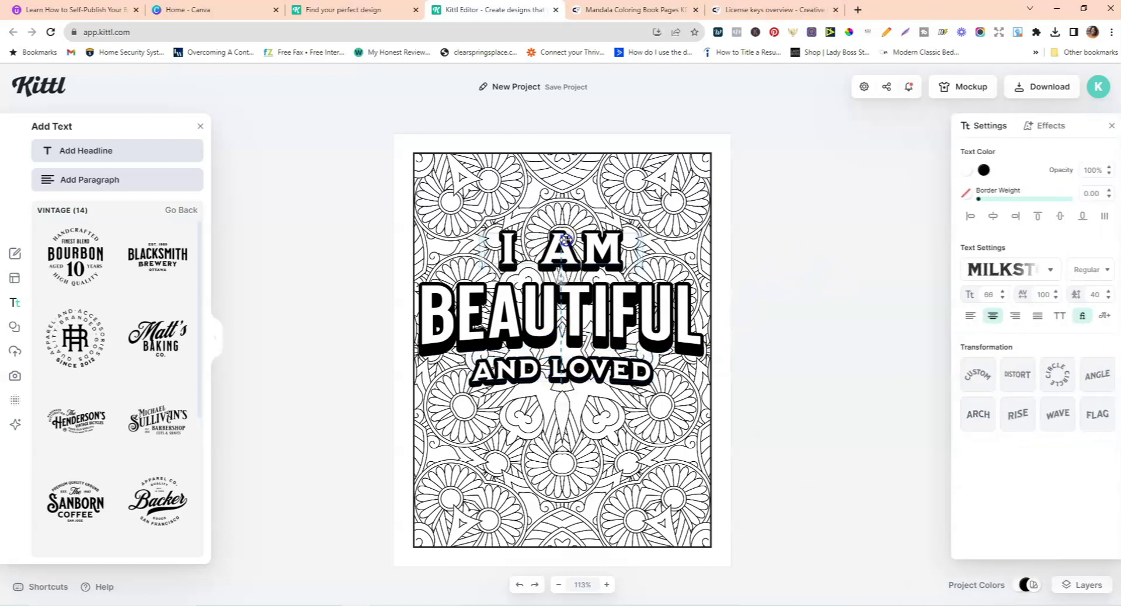
# Step: Shrink the BEAUTIFUL line slightly from its corner so it fits the page
pyautogui.click(777, 284)
pyautogui.click(418, 284)
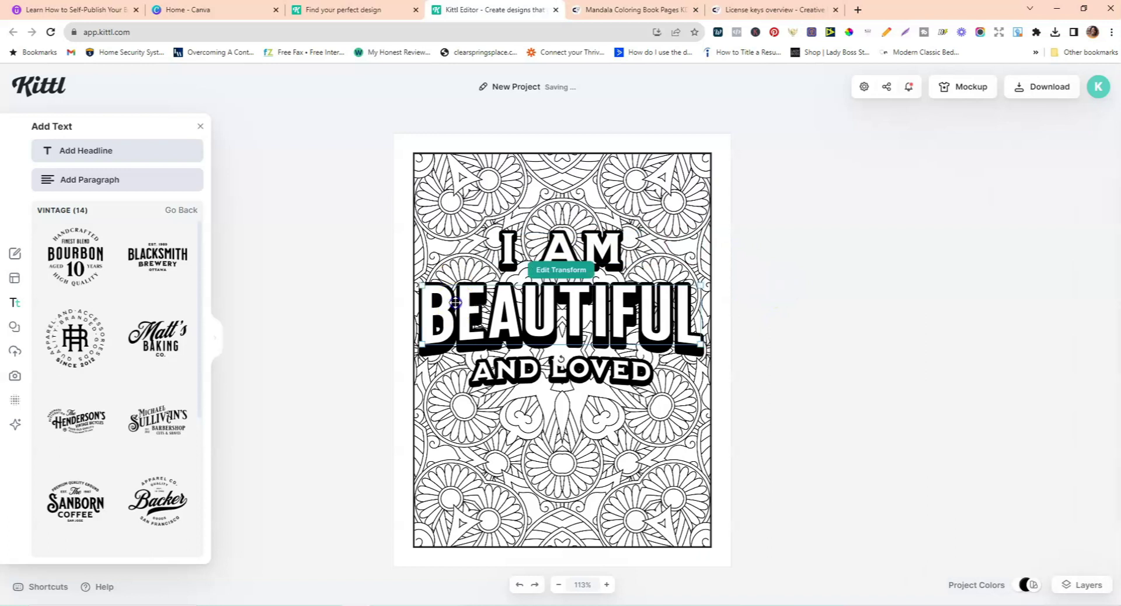
pyautogui.moveTo(418, 285); pyautogui.dragTo(417, 285)
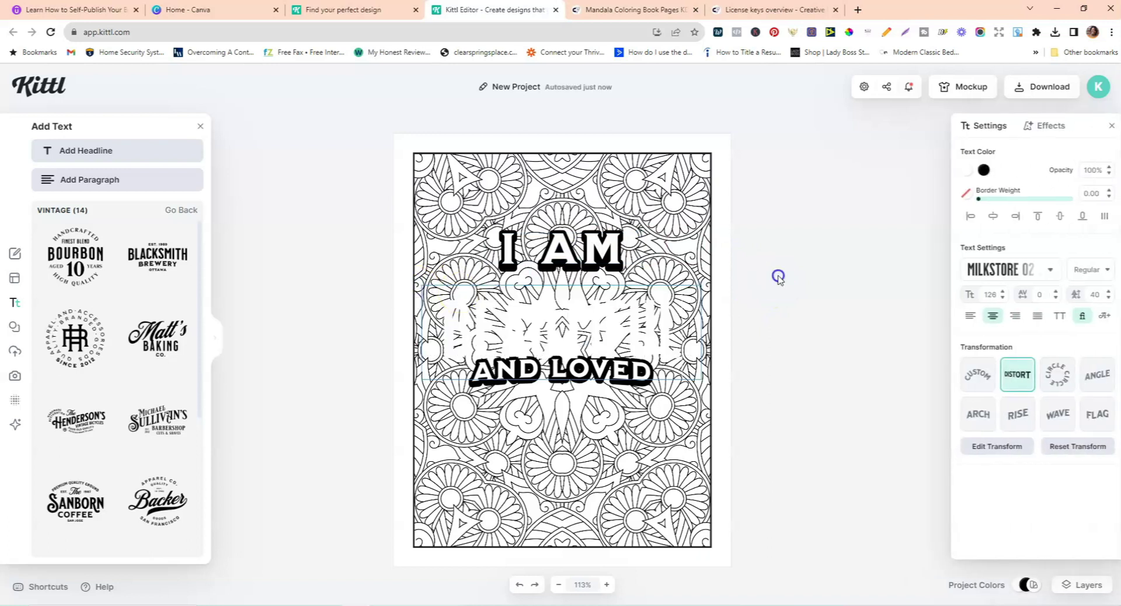
pyautogui.moveTo(699, 285); pyautogui.dragTo(652, 304)
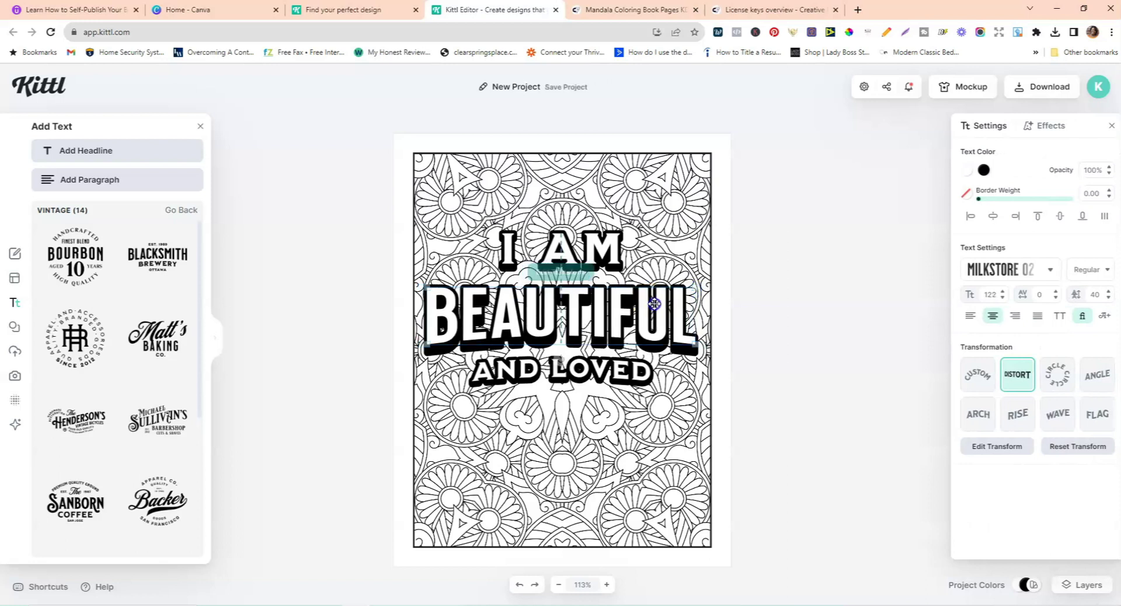
# Step: Reposition BEAUTIFUL and AND LOVED so the three lines sit evenly spaced
pyautogui.click(622, 371)
pyautogui.moveTo(621, 370); pyautogui.dragTo(622, 379)
pyautogui.moveTo(640, 328); pyautogui.dragTo(644, 326)
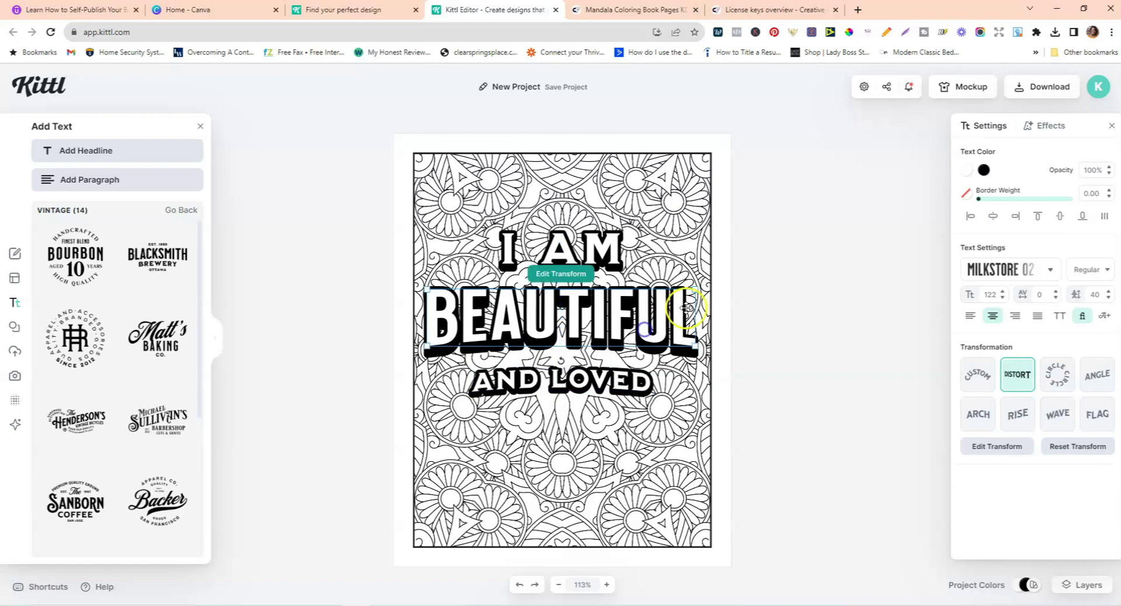
pyautogui.click(801, 317)
pyautogui.click(662, 315)
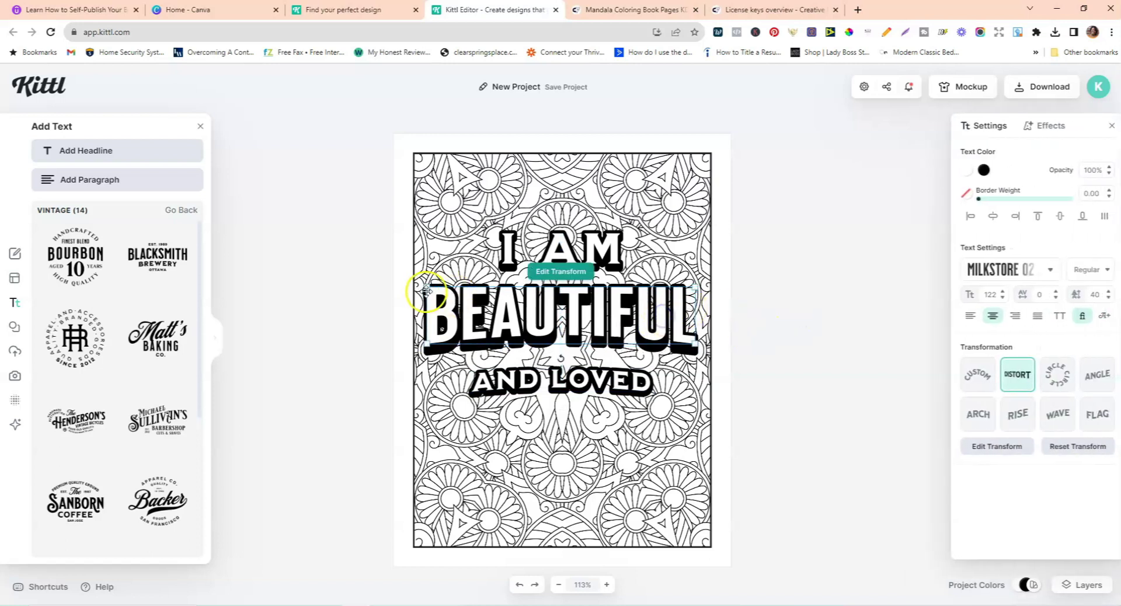
pyautogui.click(824, 285)
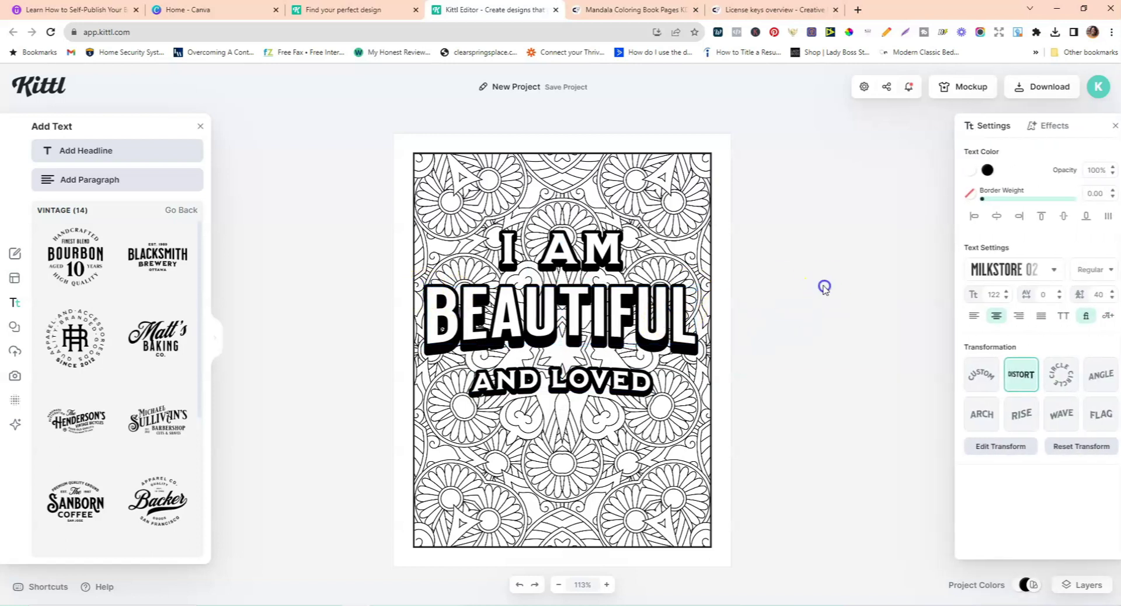
pyautogui.click(559, 382)
pyautogui.moveTo(560, 382); pyautogui.dragTo(560, 379)
pyautogui.click(847, 336)
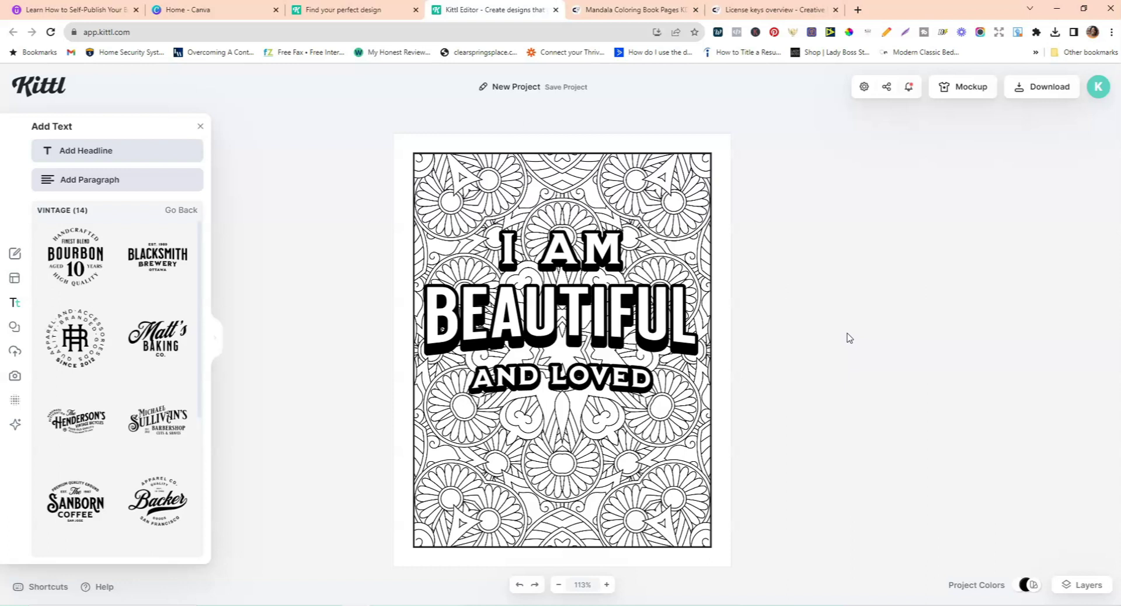
# Step: Download the page as a PNG, preview artboard.png, then close the preview and options
pyautogui.click(1045, 90)
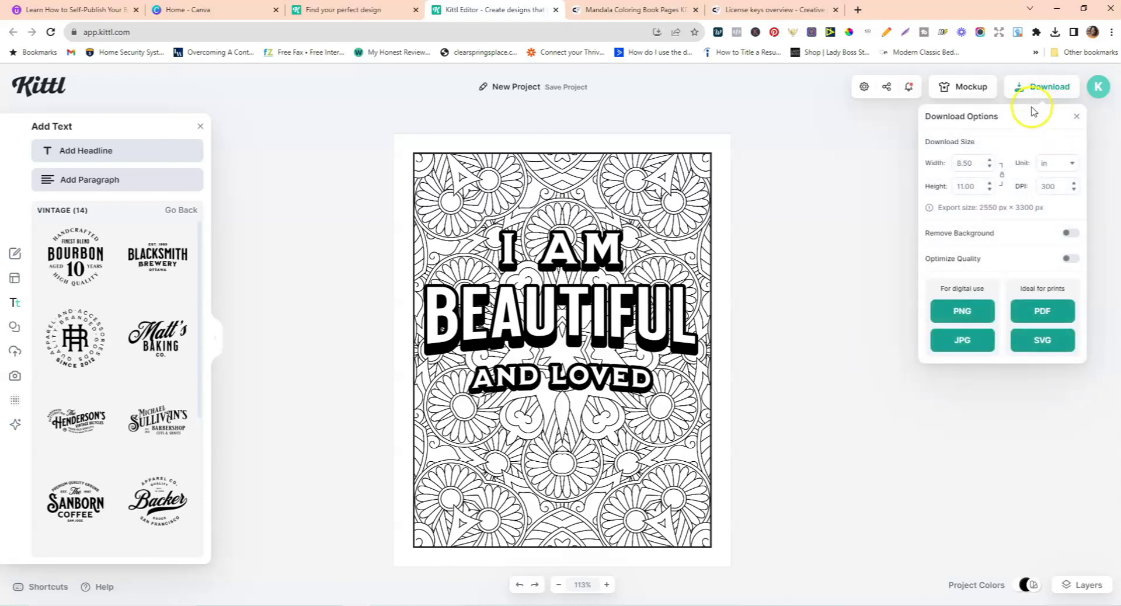
pyautogui.click(963, 313)
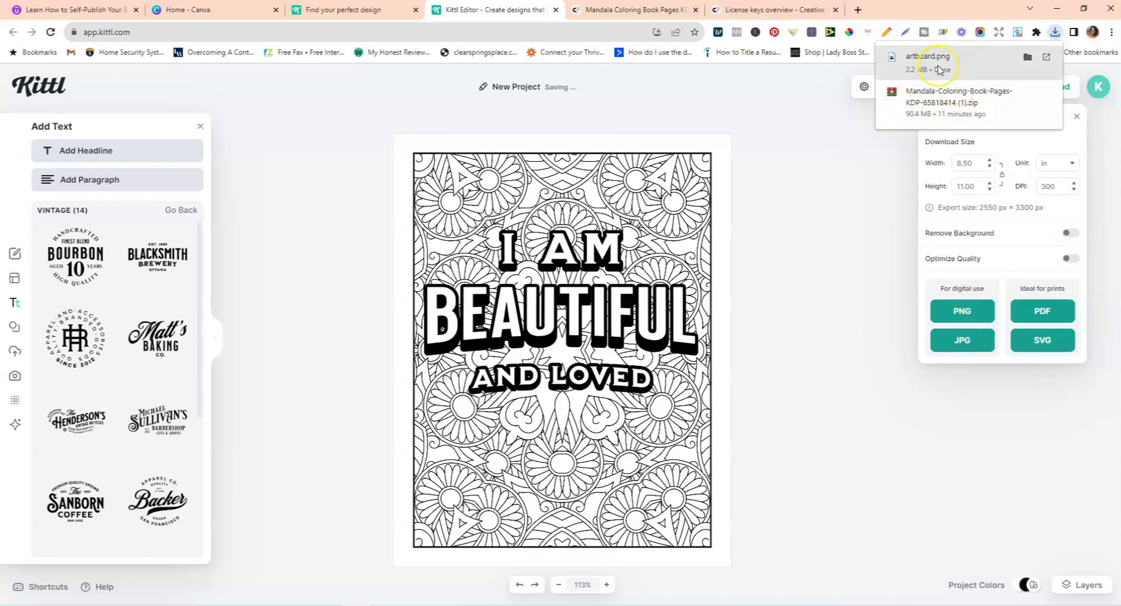
pyautogui.click(939, 69)
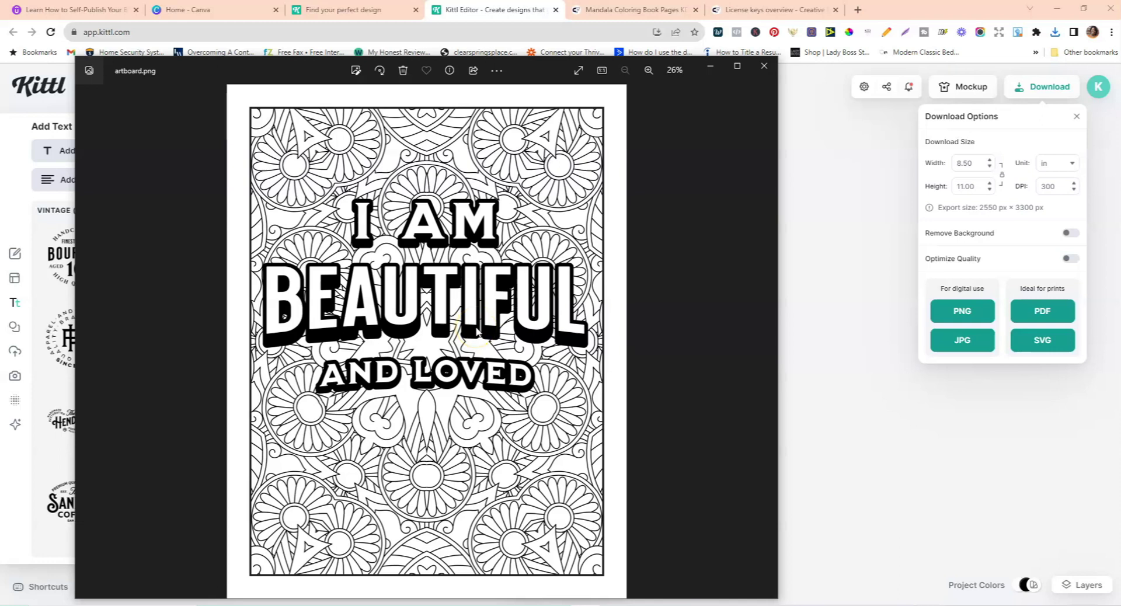
pyautogui.click(764, 69)
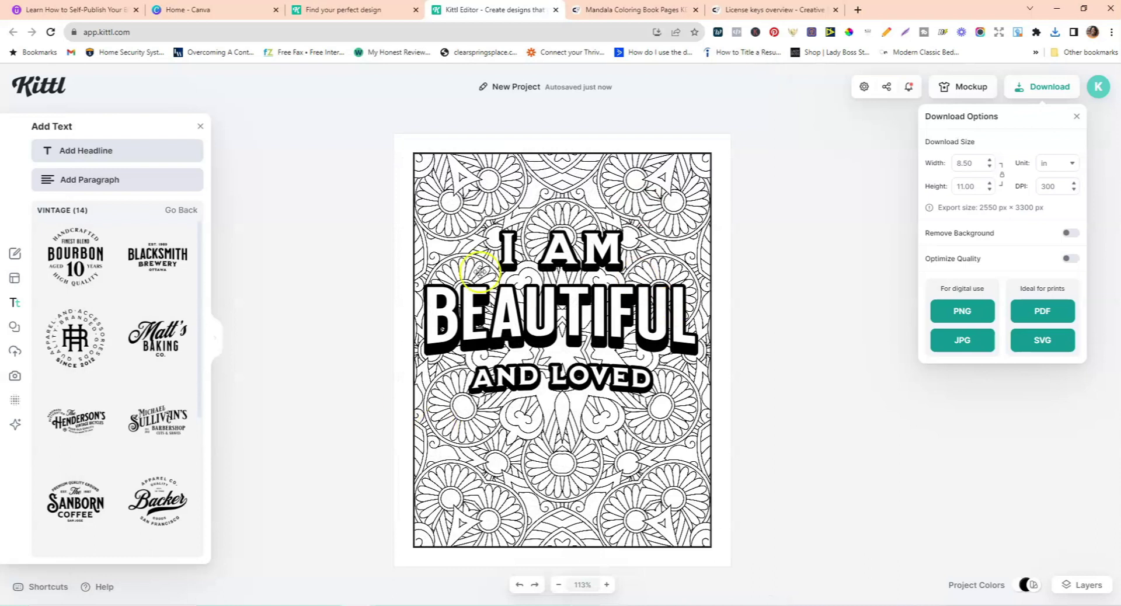
pyautogui.click(528, 244)
# Step: Delete the I AM, BEAUTIFUL and AND LOVED text lines
pyautogui.click(564, 246)
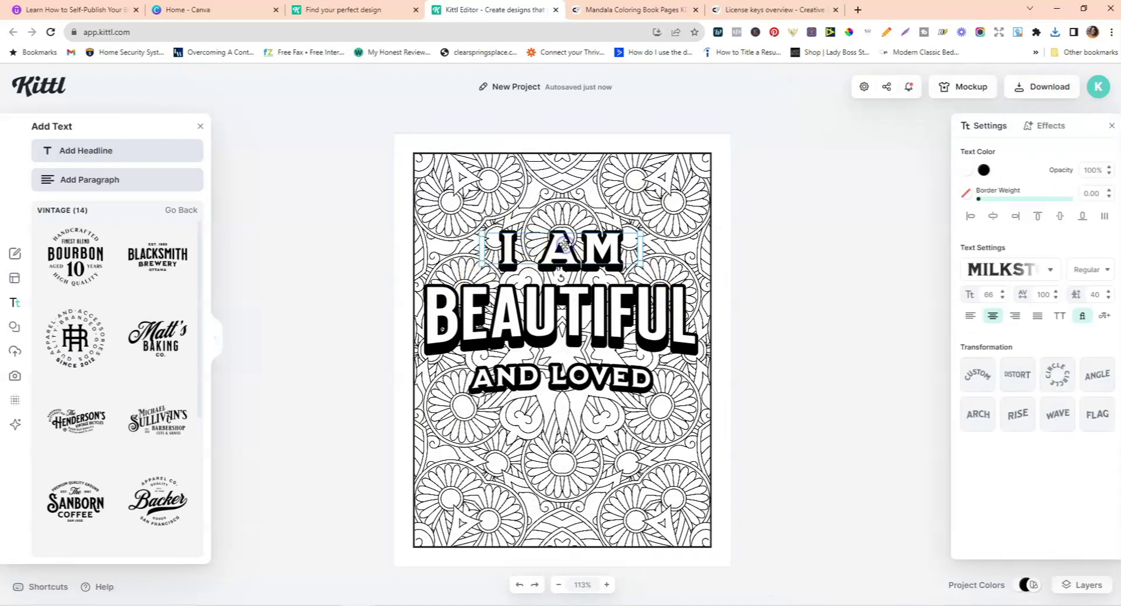
pyautogui.press('Delete')
pyautogui.click(571, 318)
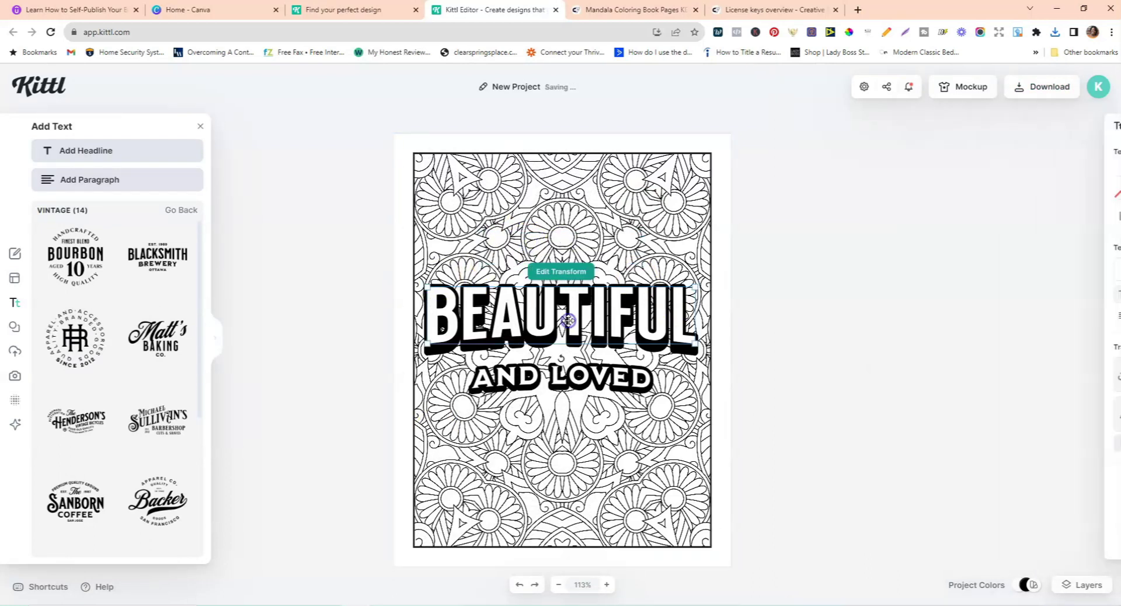
pyautogui.press('Delete')
pyautogui.click(572, 386)
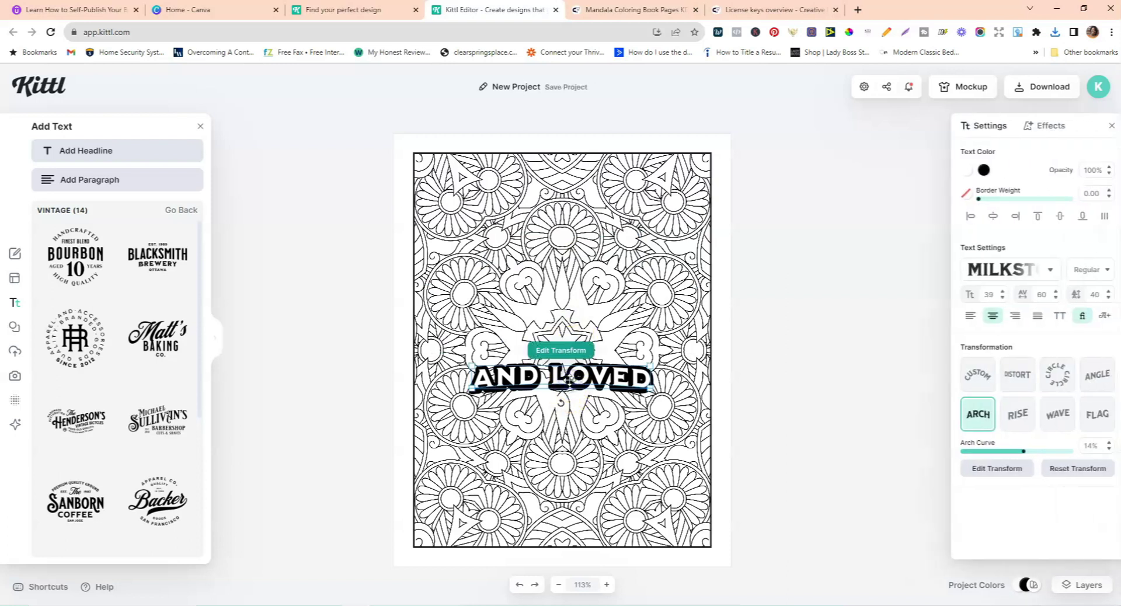
pyautogui.press('Delete')
# Step: Unlock the old mandala image in the Layers list and delete it
pyautogui.click(495, 234)
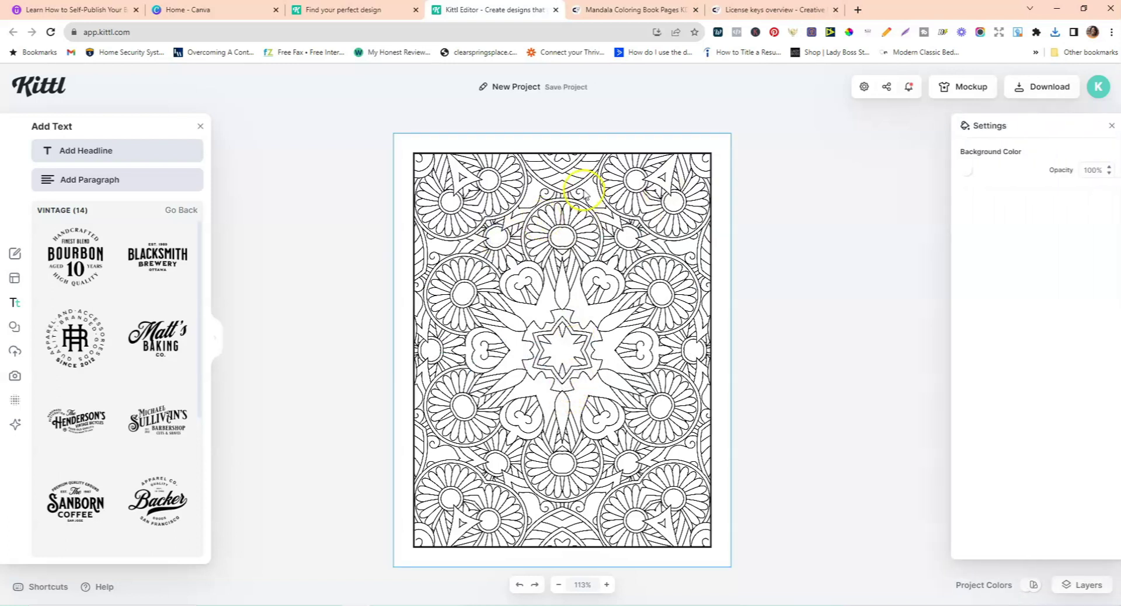
pyautogui.rightClick(585, 192)
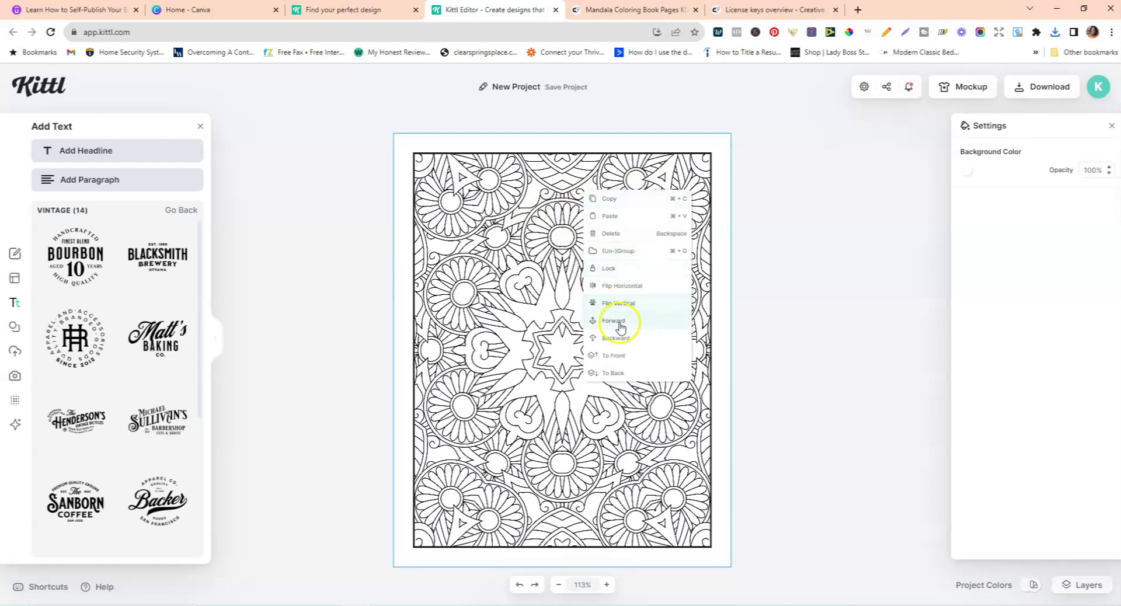
pyautogui.click(621, 261)
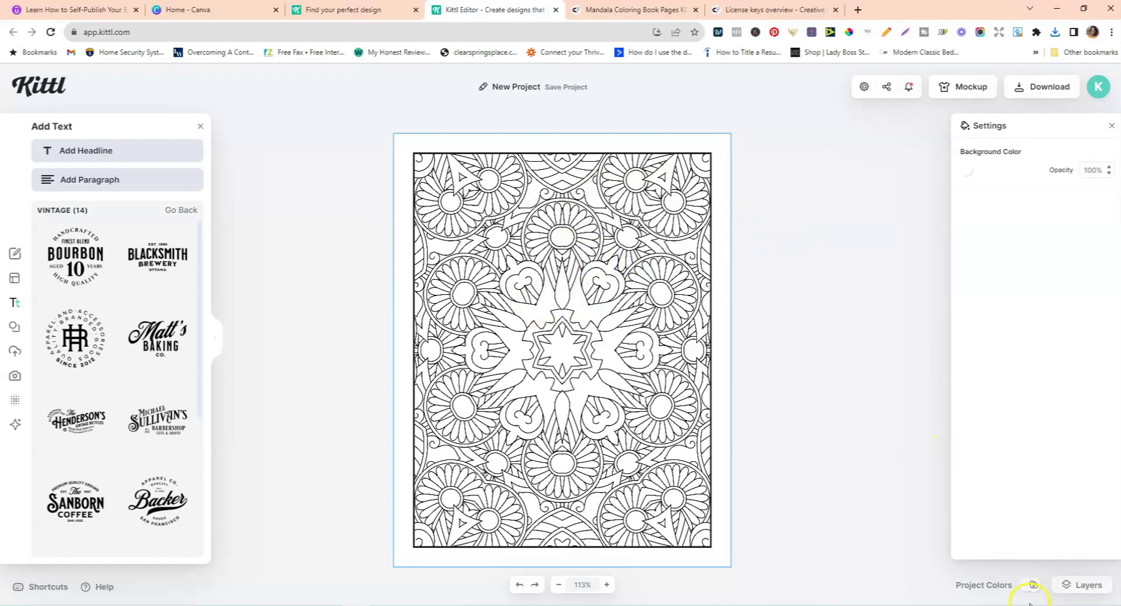
pyautogui.click(1061, 588)
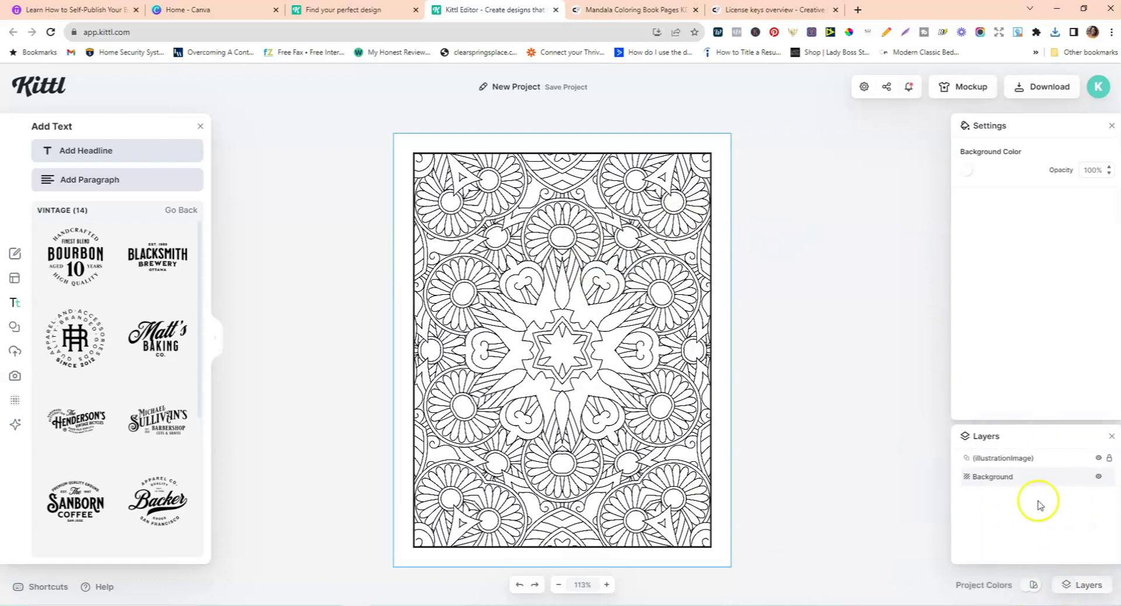
pyautogui.click(1110, 460)
pyautogui.click(704, 242)
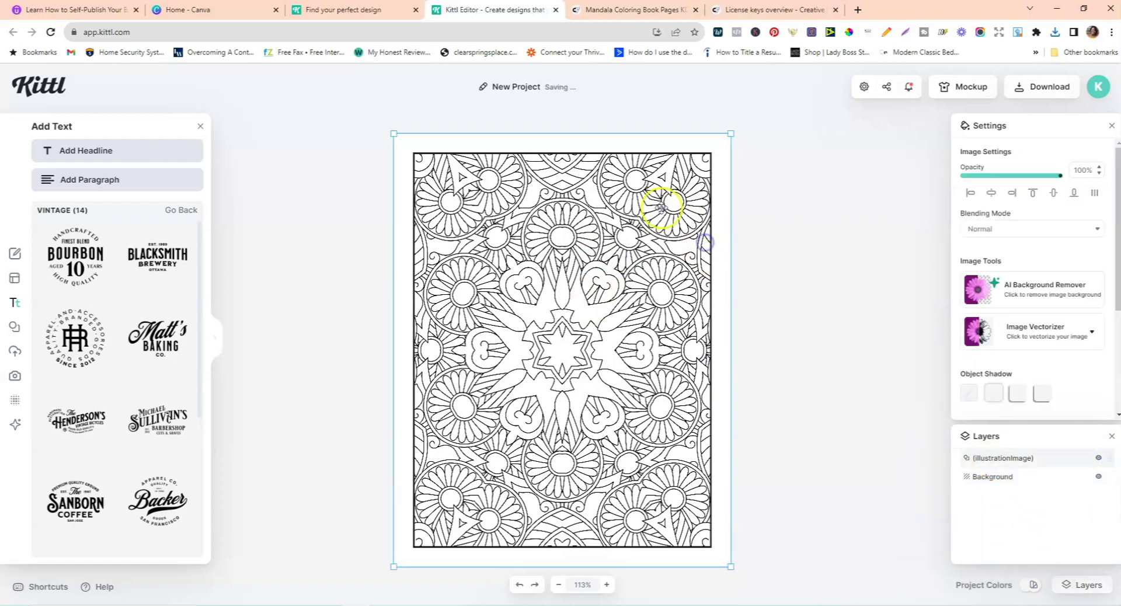
pyautogui.press('Delete')
pyautogui.click(260, 280)
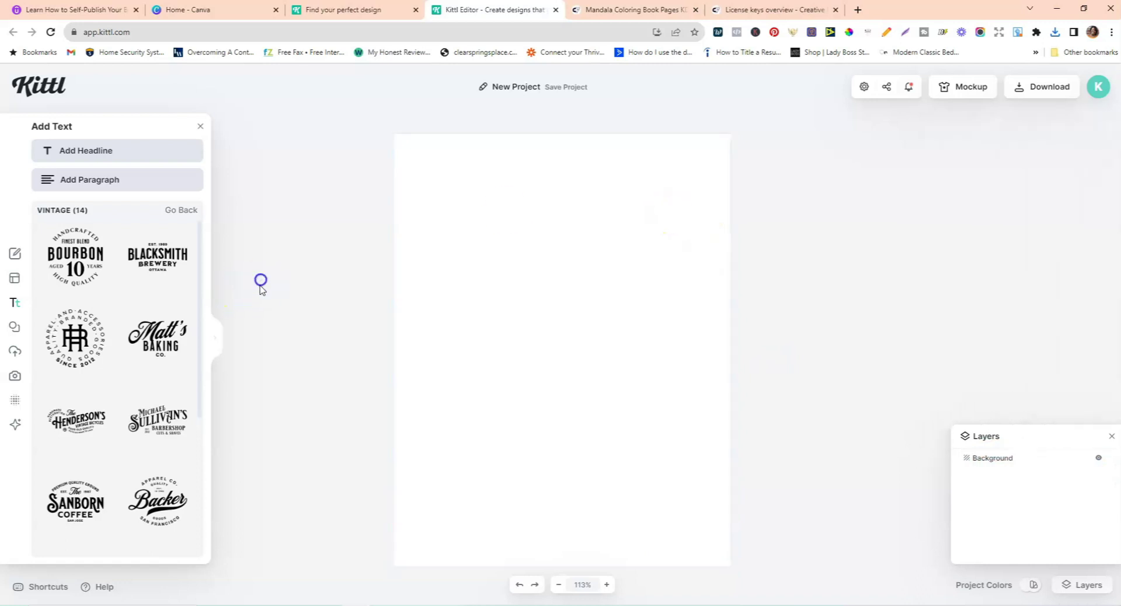
# Step: Upload the coloring Book Page-03 image file to Uploads
pyautogui.click(14, 352)
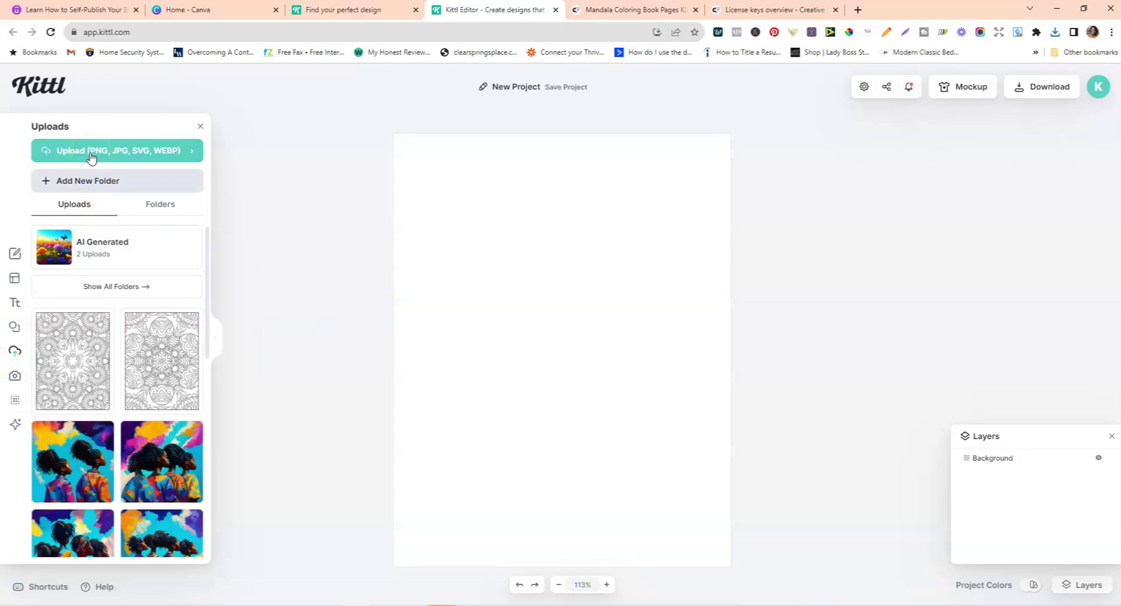
pyautogui.click(123, 157)
pyautogui.click(482, 237)
pyautogui.click(713, 490)
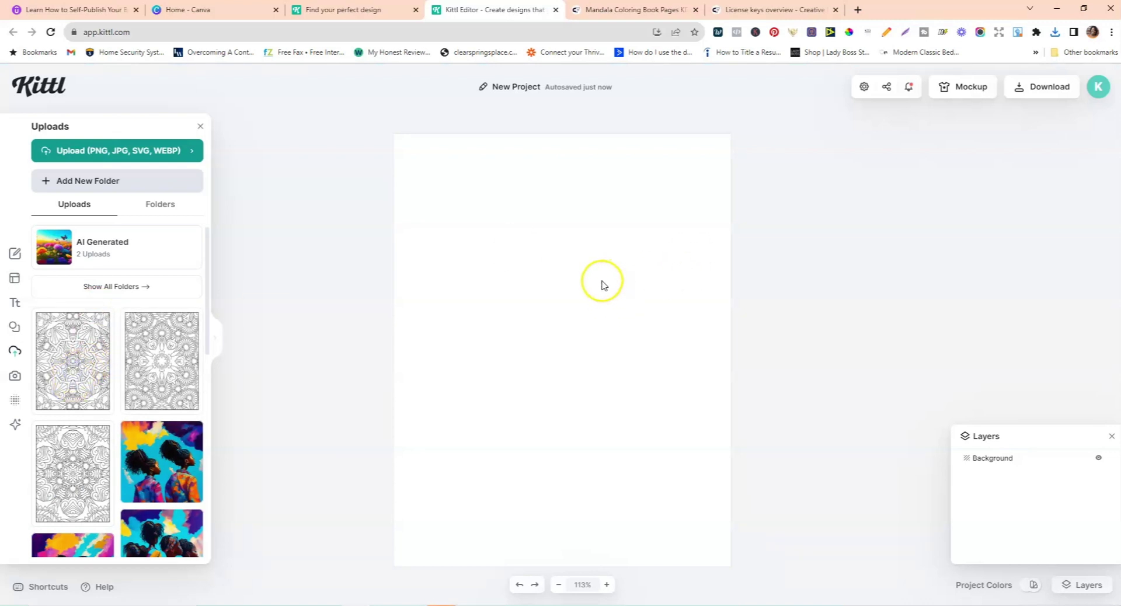
# Step: Place the new mandala so it fills the page, then show all Titles text designs
pyautogui.click(100, 380)
pyautogui.moveTo(598, 350); pyautogui.dragTo(684, 212)
pyautogui.moveTo(619, 159); pyautogui.dragTo(375, 430)
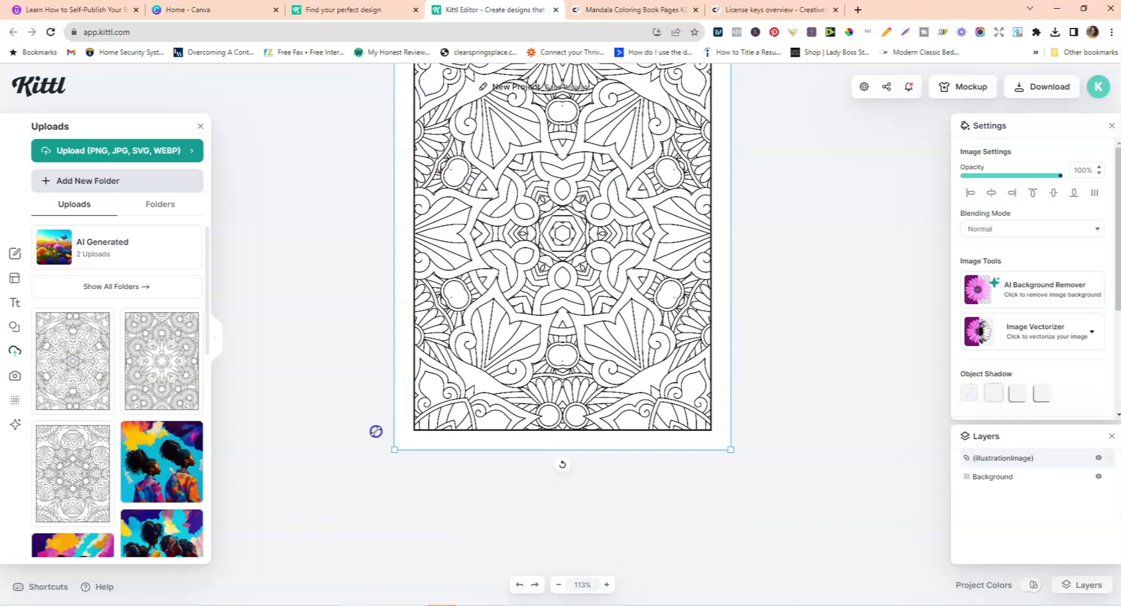
pyautogui.click(769, 348)
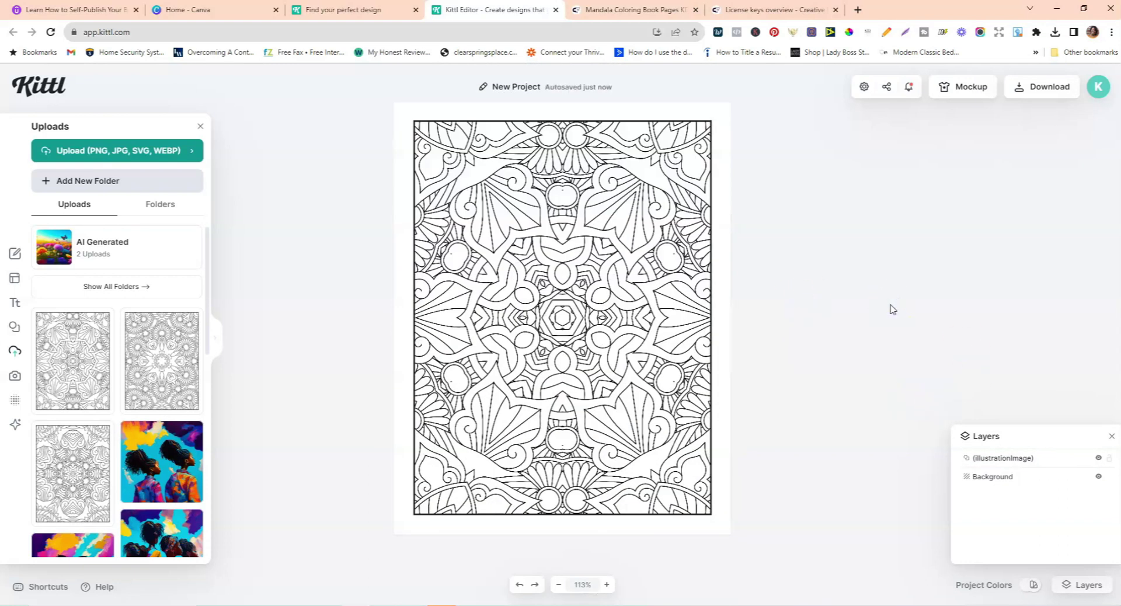
pyautogui.click(14, 302)
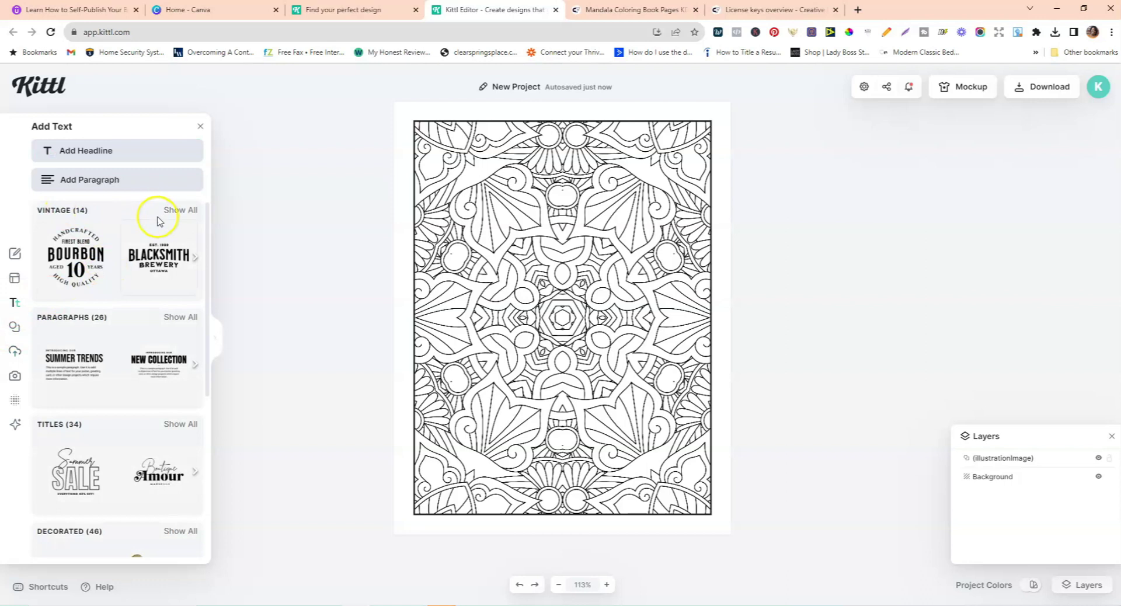
pyautogui.click(180, 424)
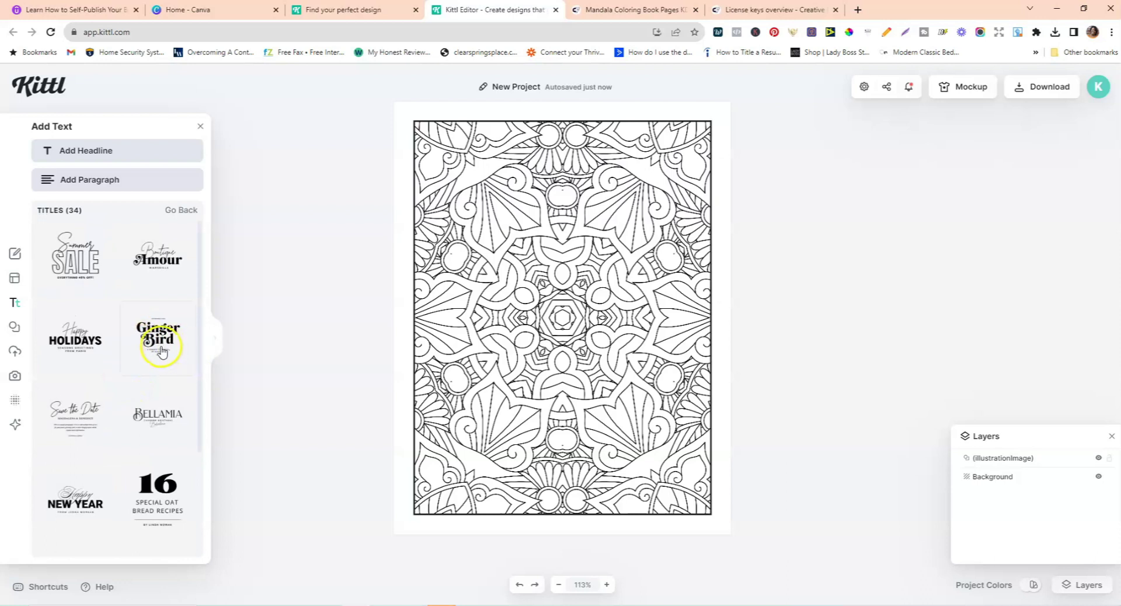
# Step: Find the 'Yes WE'RE OPEN FOR BUSINESS' template in the Titles list and add it
pyautogui.scroll(-2, 140, 379)
pyautogui.scroll(-2, 122, 421)
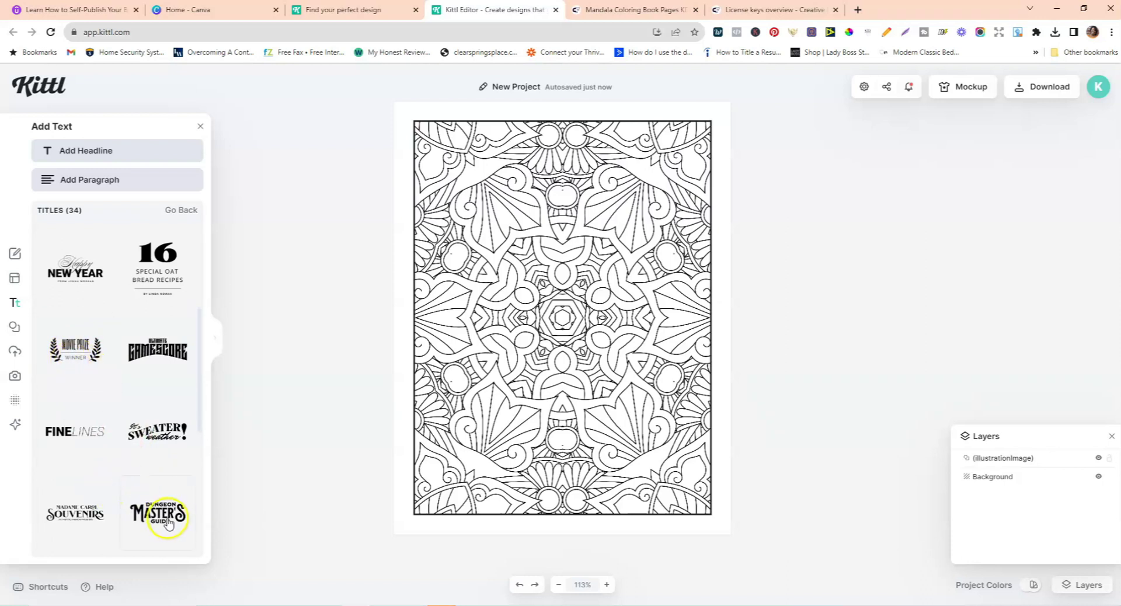
pyautogui.scroll(-3, 117, 435)
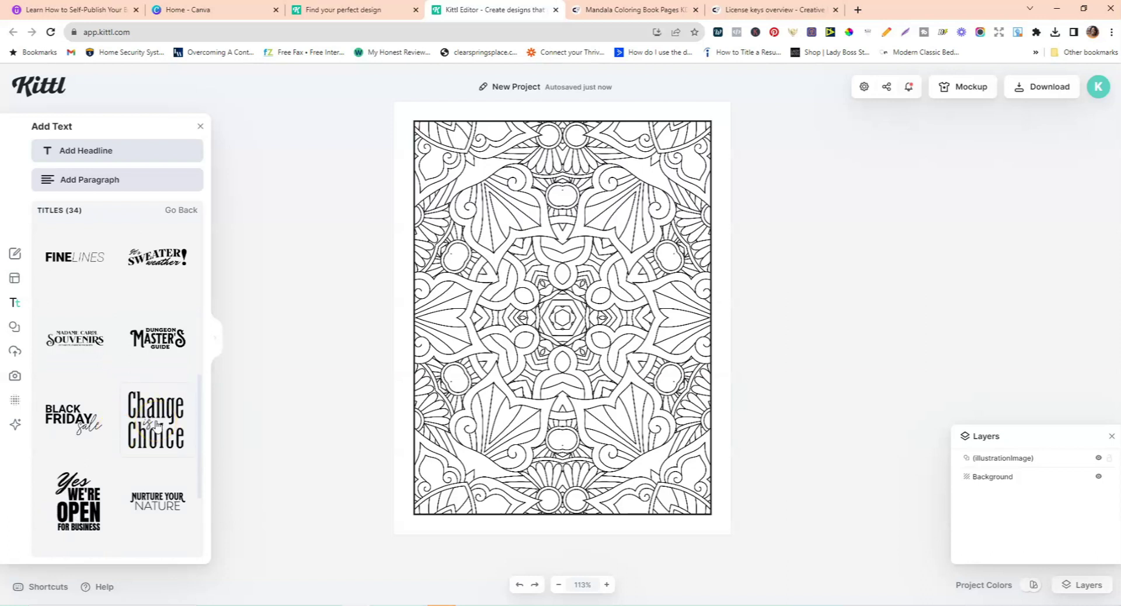
pyautogui.click(79, 501)
# Step: Enlarge the title group and centre it on the page
pyautogui.moveTo(615, 280); pyautogui.dragTo(708, 177)
pyautogui.moveTo(607, 256); pyautogui.dragTo(580, 303)
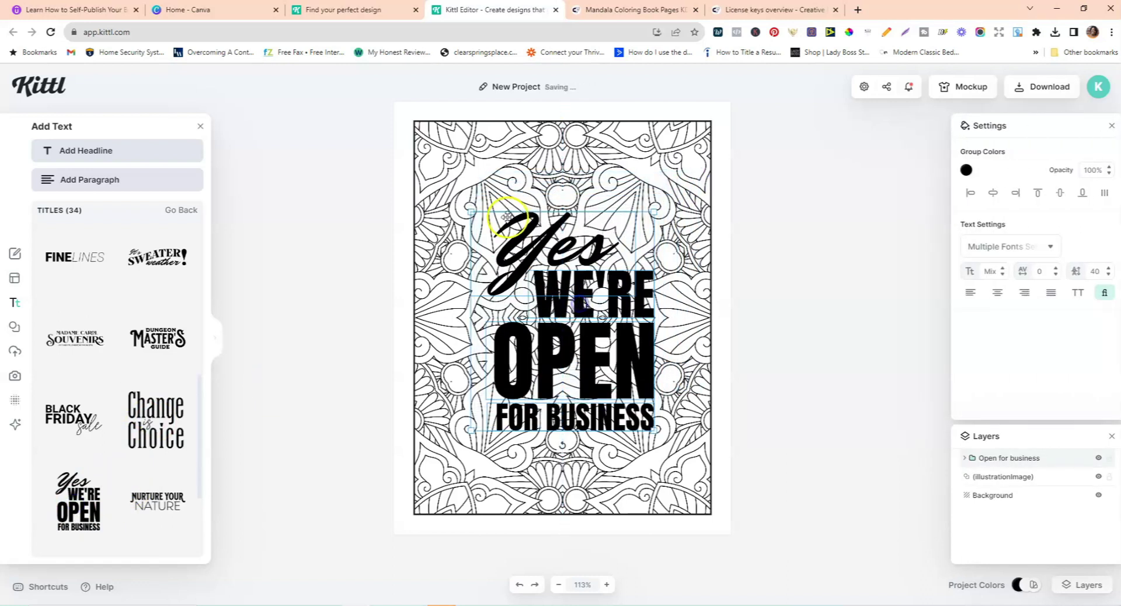
pyautogui.moveTo(473, 209); pyautogui.dragTo(447, 184)
# Step: Nudge the mandala image to centre and lock it in place
pyautogui.click(611, 243)
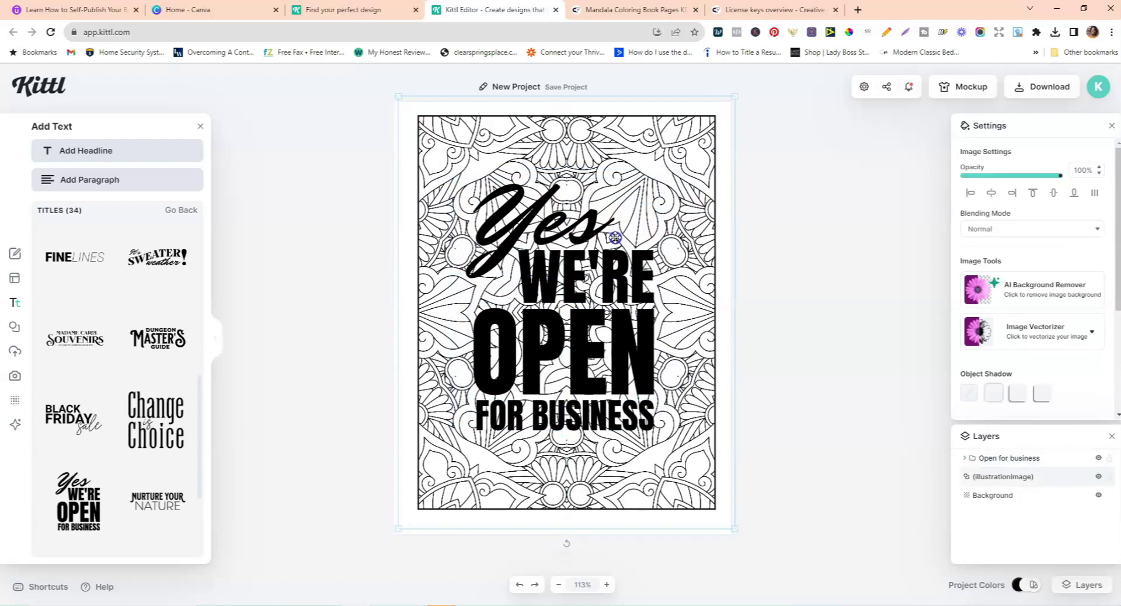
pyautogui.moveTo(647, 157); pyautogui.dragTo(644, 165)
pyautogui.click(811, 190)
pyautogui.click(713, 140)
pyautogui.rightClick(715, 142)
pyautogui.click(739, 220)
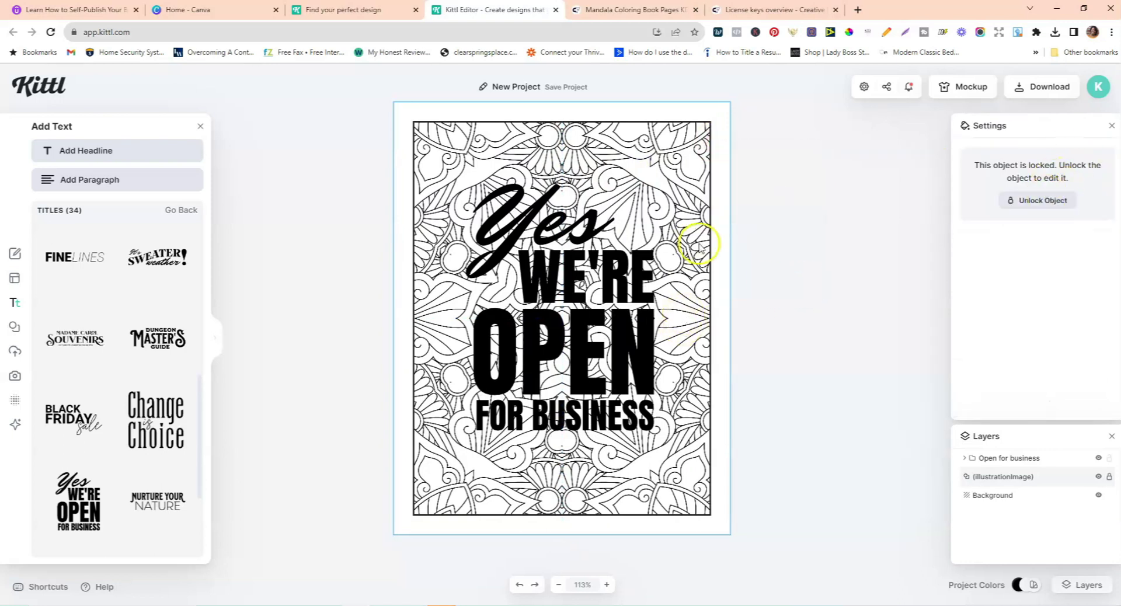
# Step: Shift the title group slightly right and select the word Yes
pyautogui.click(561, 216)
pyautogui.moveTo(562, 216); pyautogui.dragTo(569, 216)
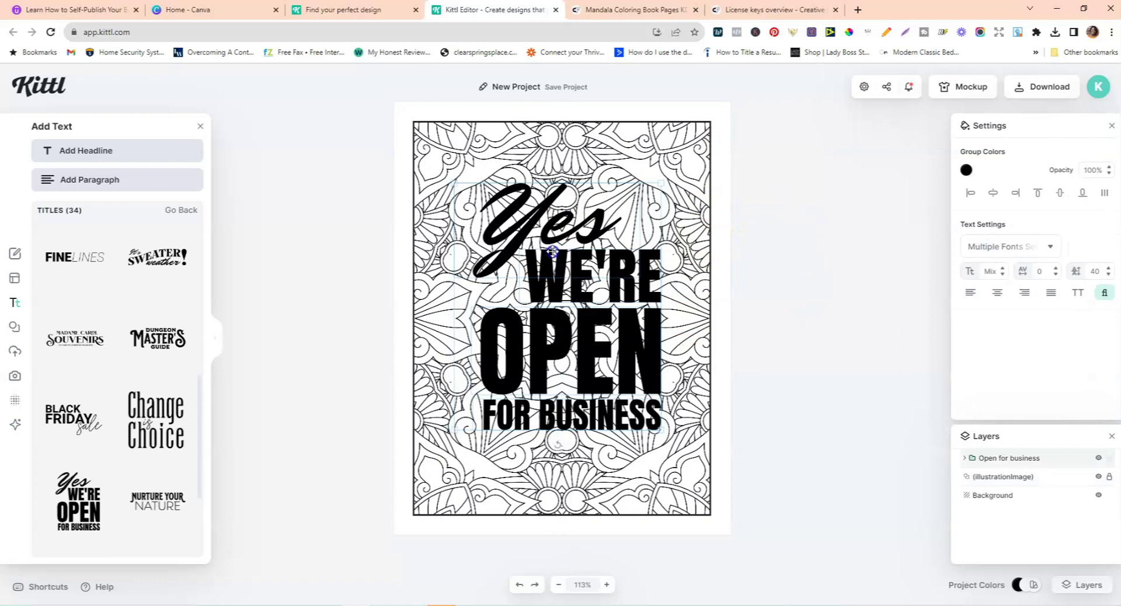
pyautogui.doubleClick(575, 210)
# Step: Undo the accidental shift of Yes and replace WE'RE with 'I AM'
pyautogui.click(760, 265)
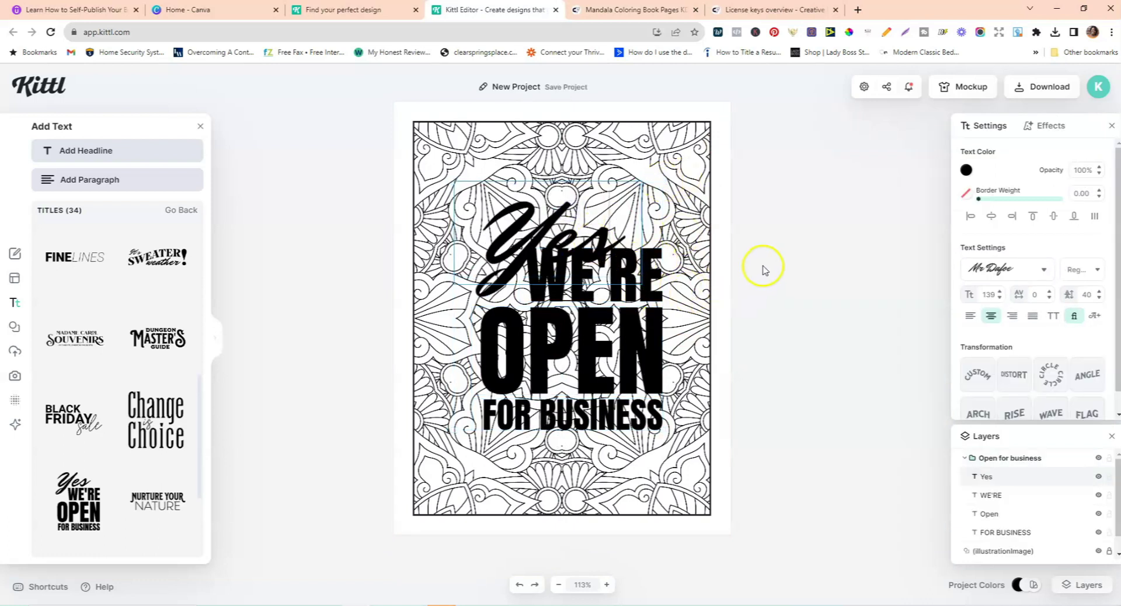
pyautogui.hotkey('ctrl', 'z')
pyautogui.click(623, 292)
pyautogui.doubleClick(622, 292)
pyautogui.doubleClick(619, 286)
pyautogui.click(620, 286)
pyautogui.doubleClick(619, 286)
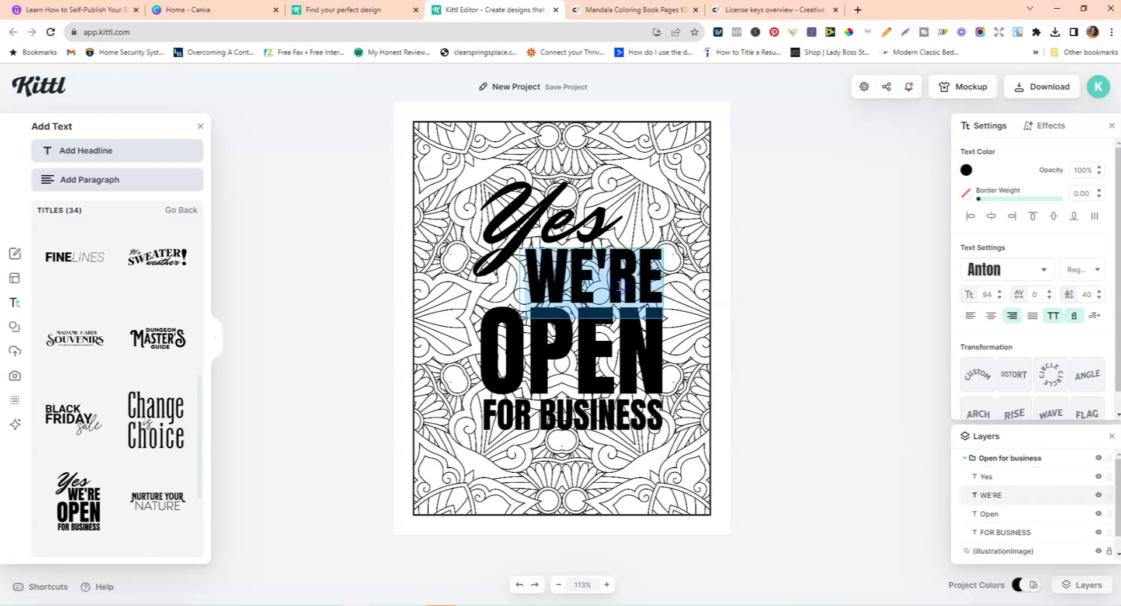
pyautogui.write('I AM')
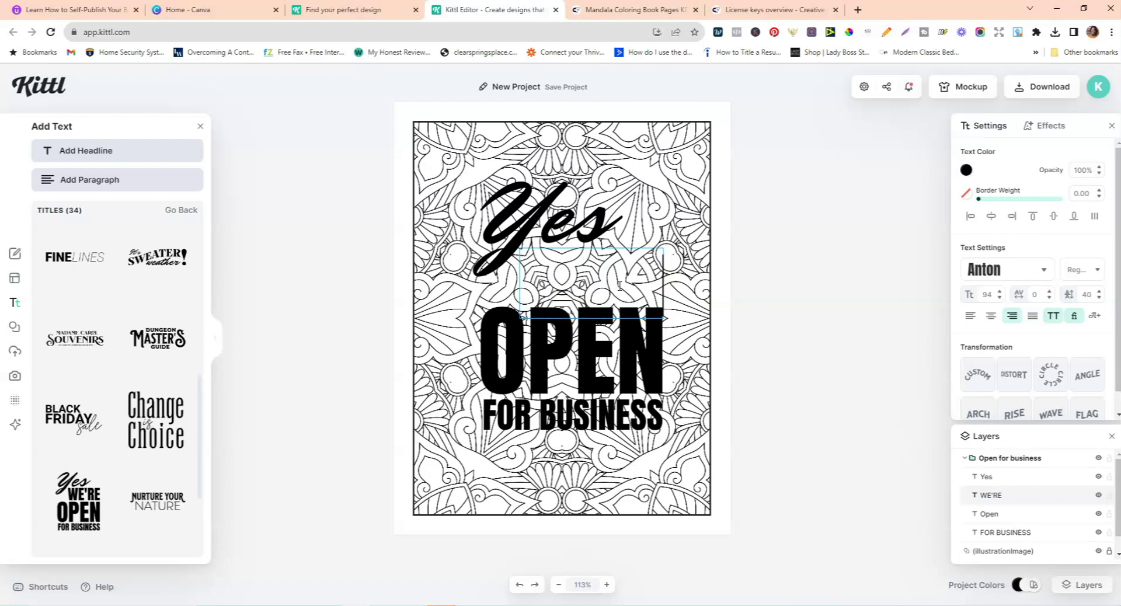
# Step: Replace the OPEN line with 'FIERCE'
pyautogui.click(555, 366)
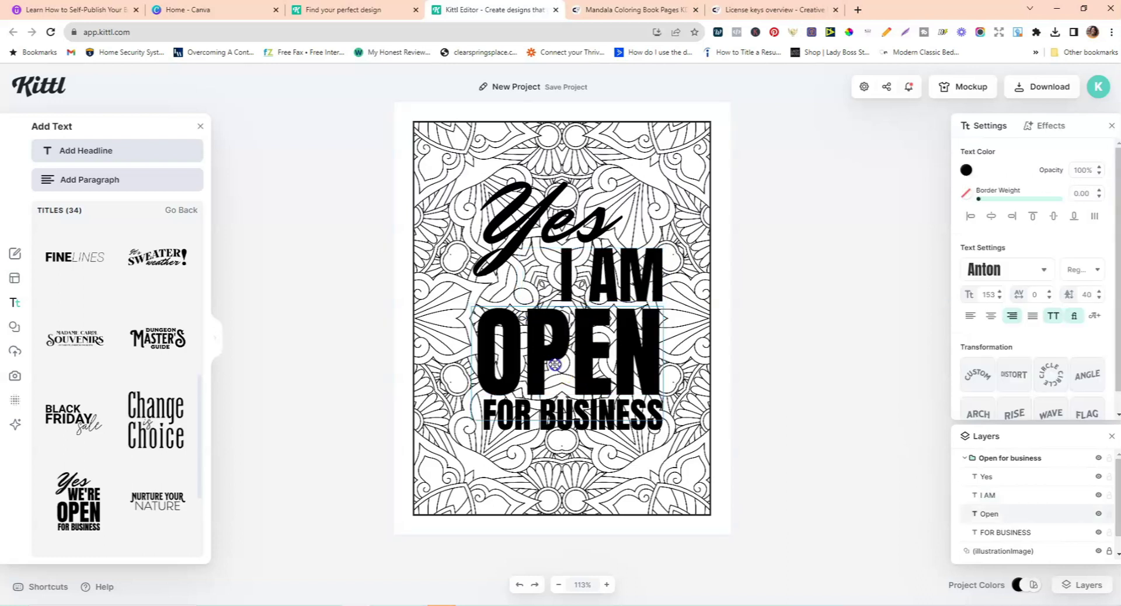
pyautogui.doubleClick(554, 357)
pyautogui.write('FIE')
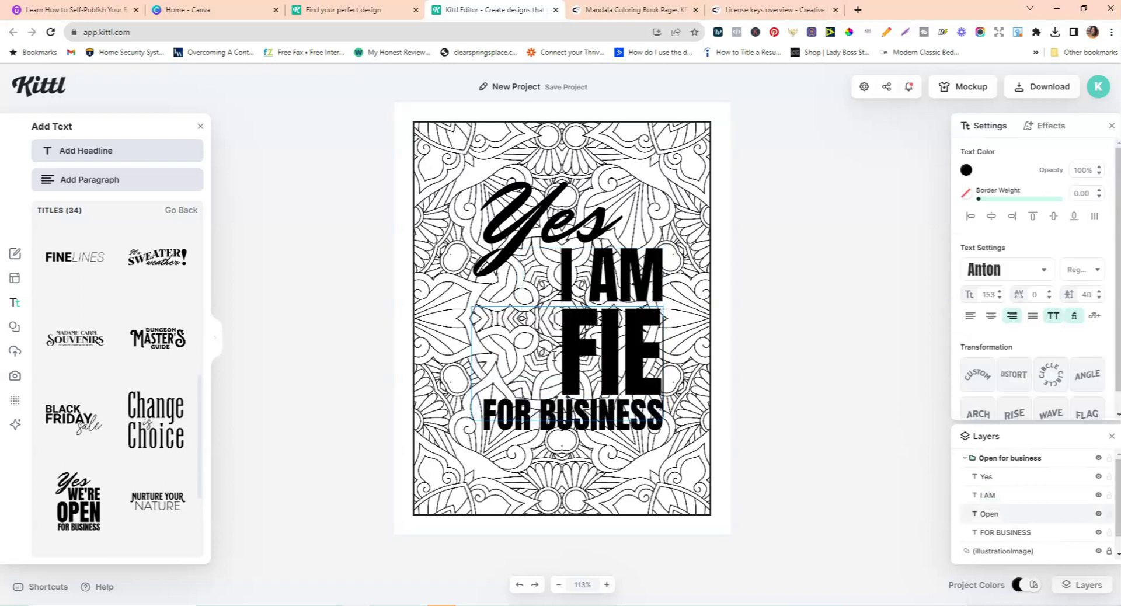
pyautogui.write('RCE')
pyautogui.click(759, 310)
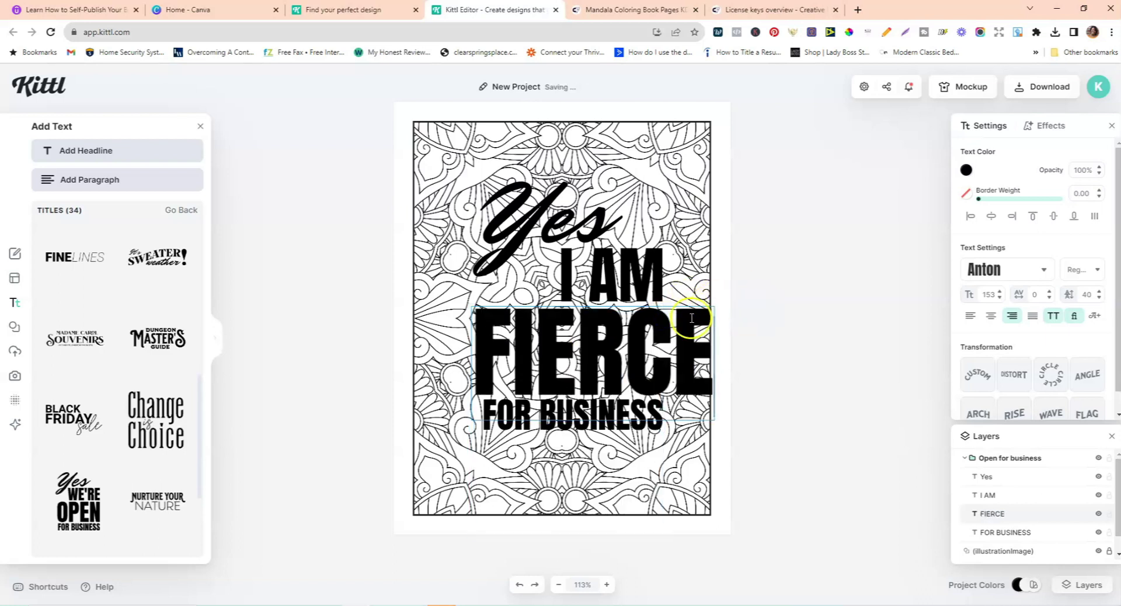
# Step: Set FIERCE to font size 130, widen it onto one line, and centre the title
pyautogui.doubleClick(607, 339)
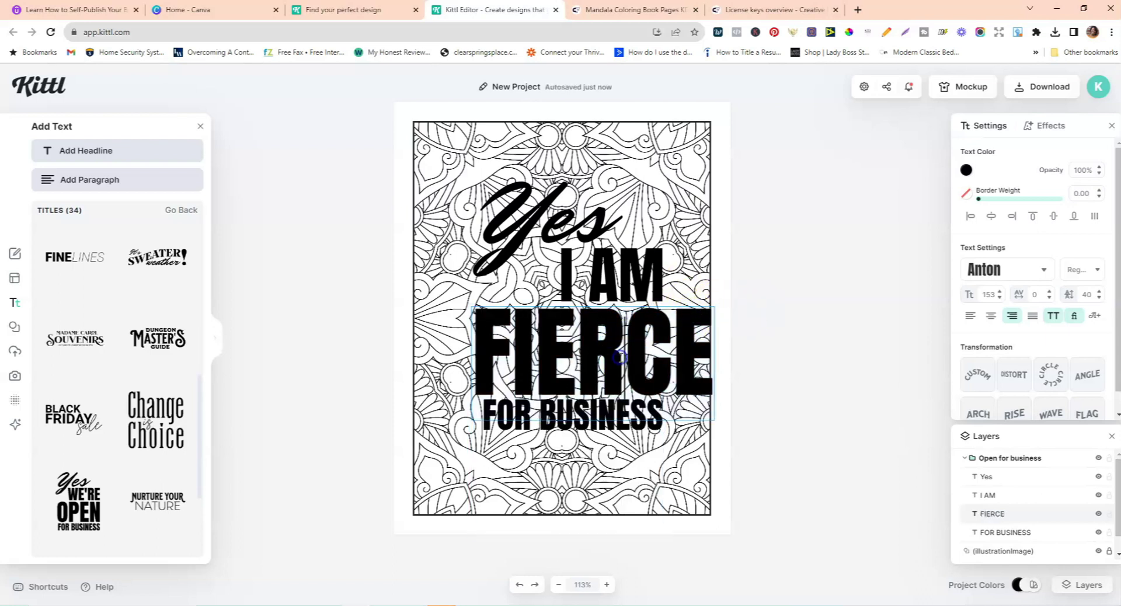
pyautogui.doubleClick(991, 296)
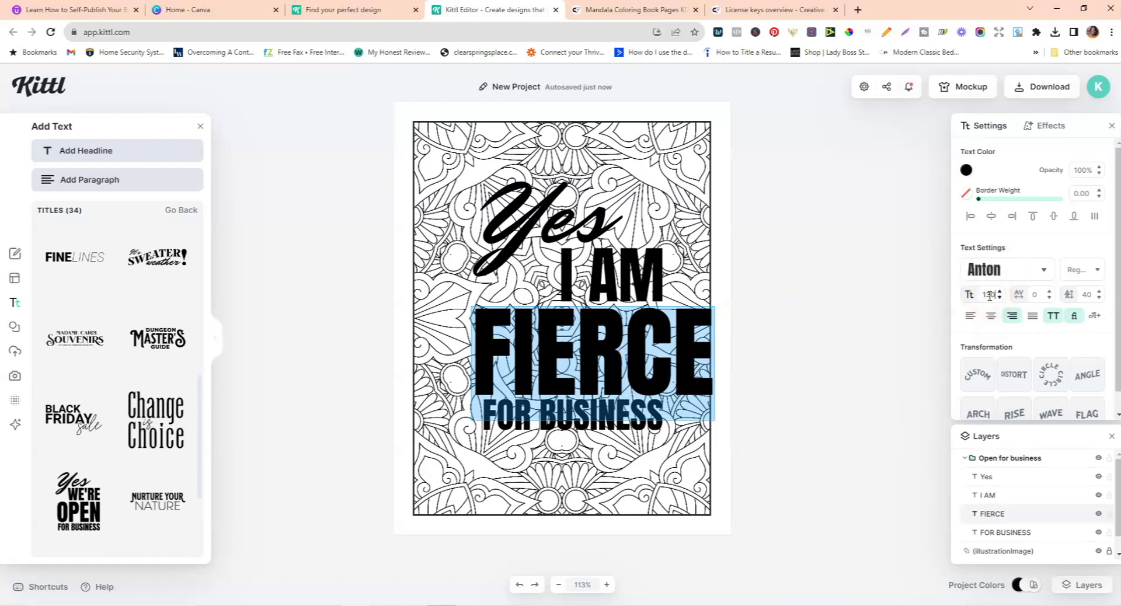
pyautogui.write('130')
pyautogui.press('Return')
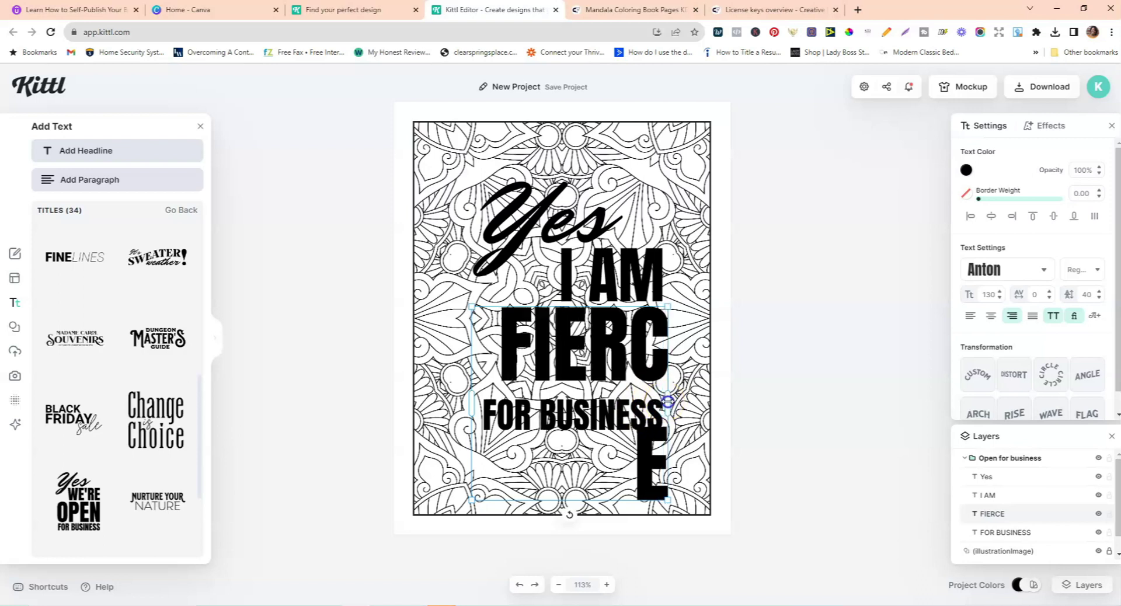
pyautogui.moveTo(667, 402); pyautogui.dragTo(711, 391)
pyautogui.moveTo(652, 343); pyautogui.dragTo(636, 342)
# Step: Ungroup the title and realign the FIERCE, I AM and Yes lines
pyautogui.click(751, 343)
pyautogui.click(662, 344)
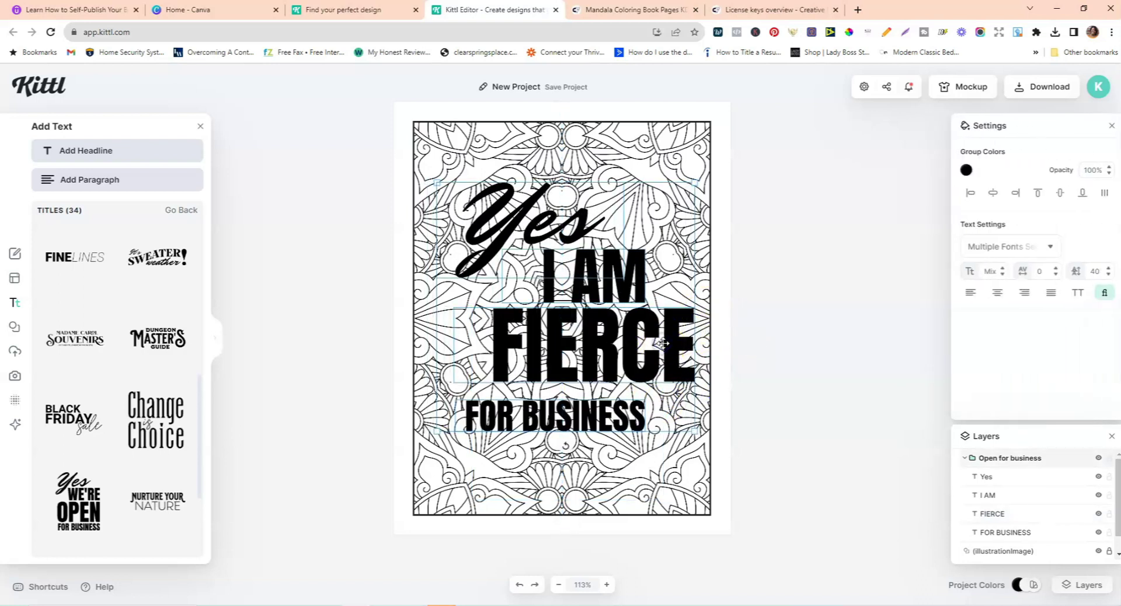
pyautogui.rightClick(663, 340)
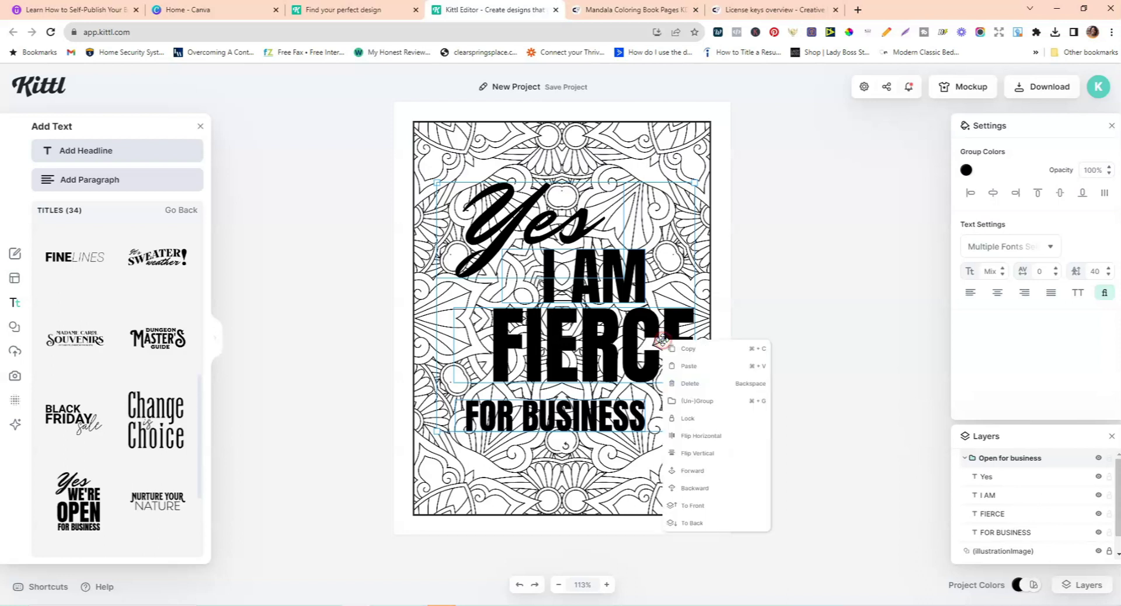
pyautogui.click(703, 400)
pyautogui.moveTo(625, 330); pyautogui.dragTo(619, 331)
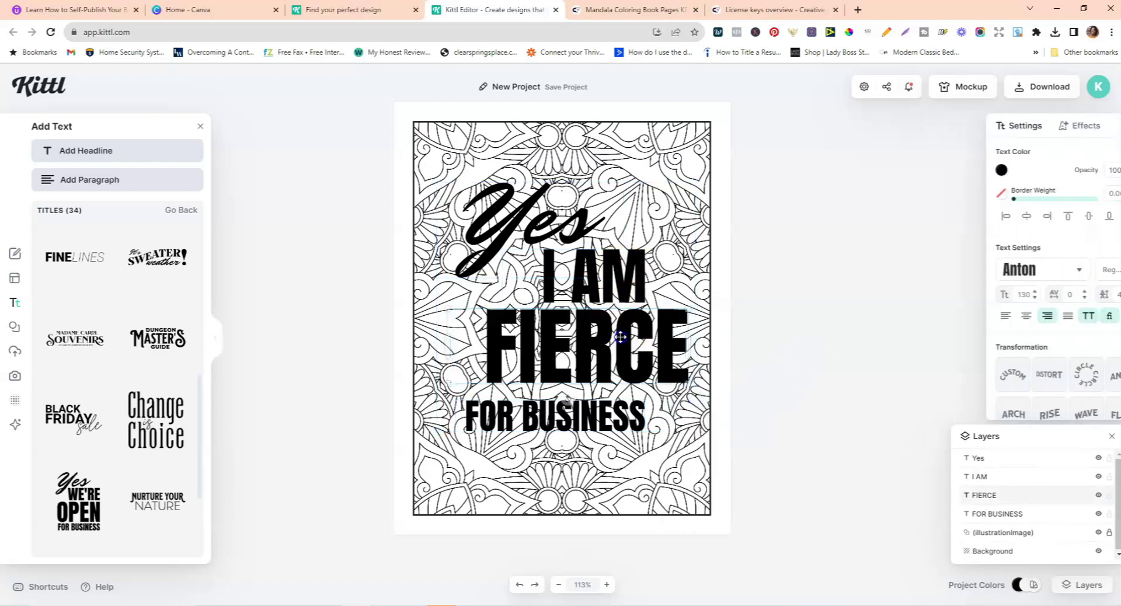
pyautogui.moveTo(622, 275); pyautogui.dragTo(658, 273)
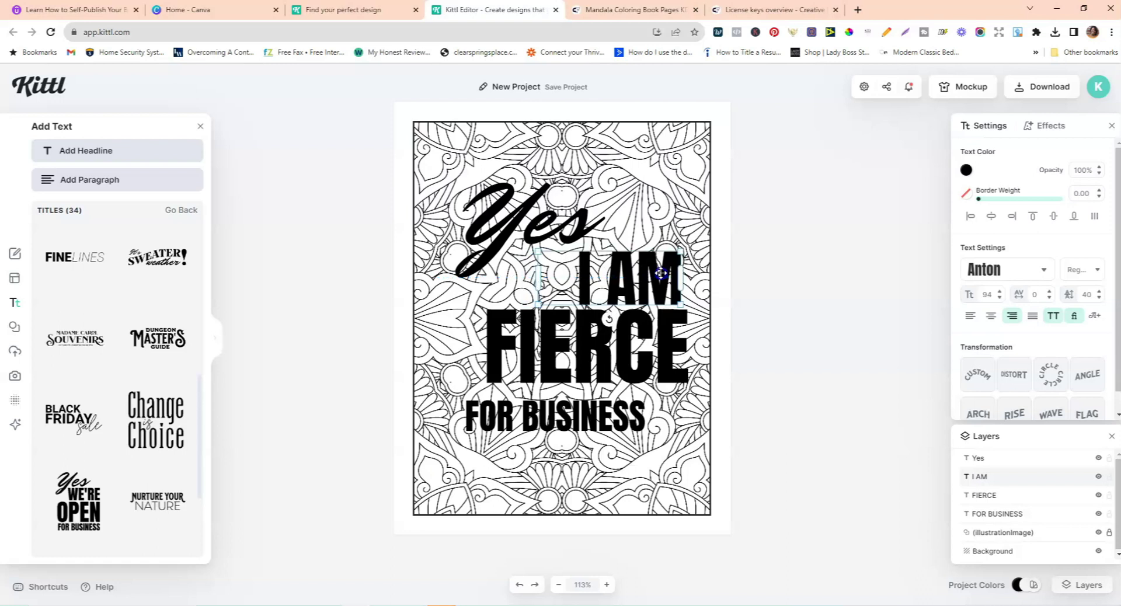
pyautogui.click(557, 206)
pyautogui.moveTo(545, 213); pyautogui.dragTo(562, 219)
# Step: Move FOR BUSINESS, replace it with 'AND FABULOUS!' and set font size 60
pyautogui.click(604, 415)
pyautogui.moveTo(603, 421); pyautogui.dragTo(647, 411)
pyautogui.moveTo(498, 421); pyautogui.dragTo(436, 427)
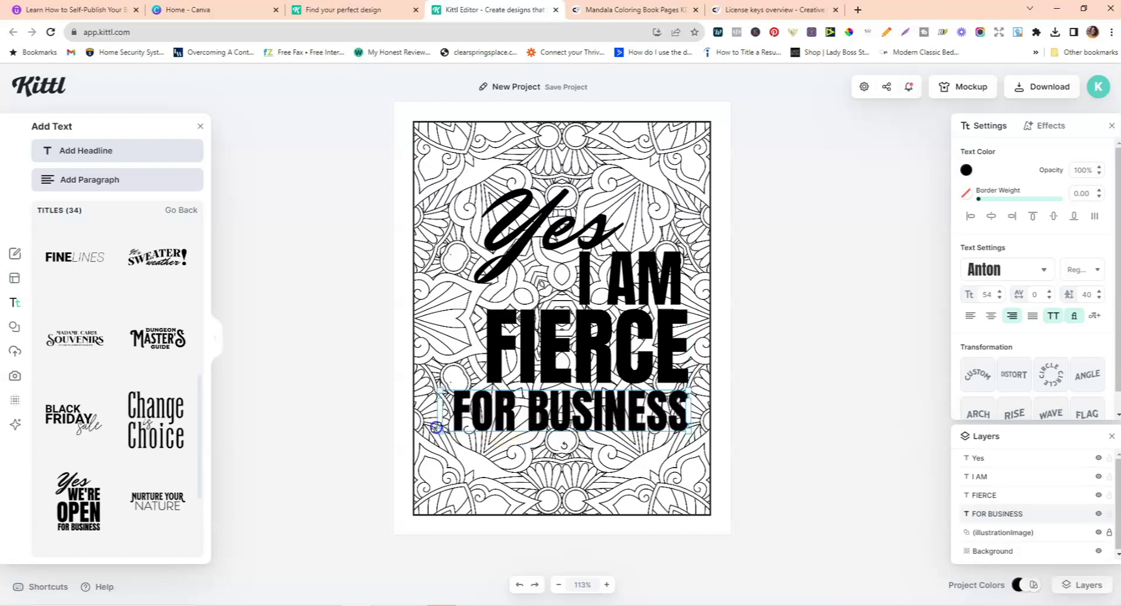
pyautogui.doubleClick(473, 417)
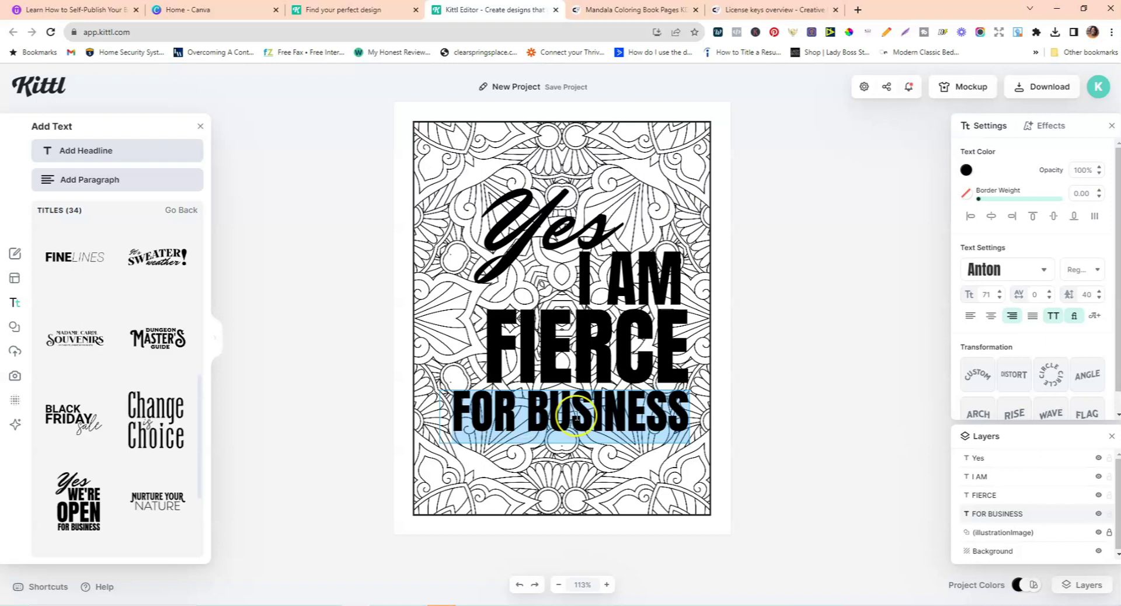
pyautogui.write('AND FABULOUS!')
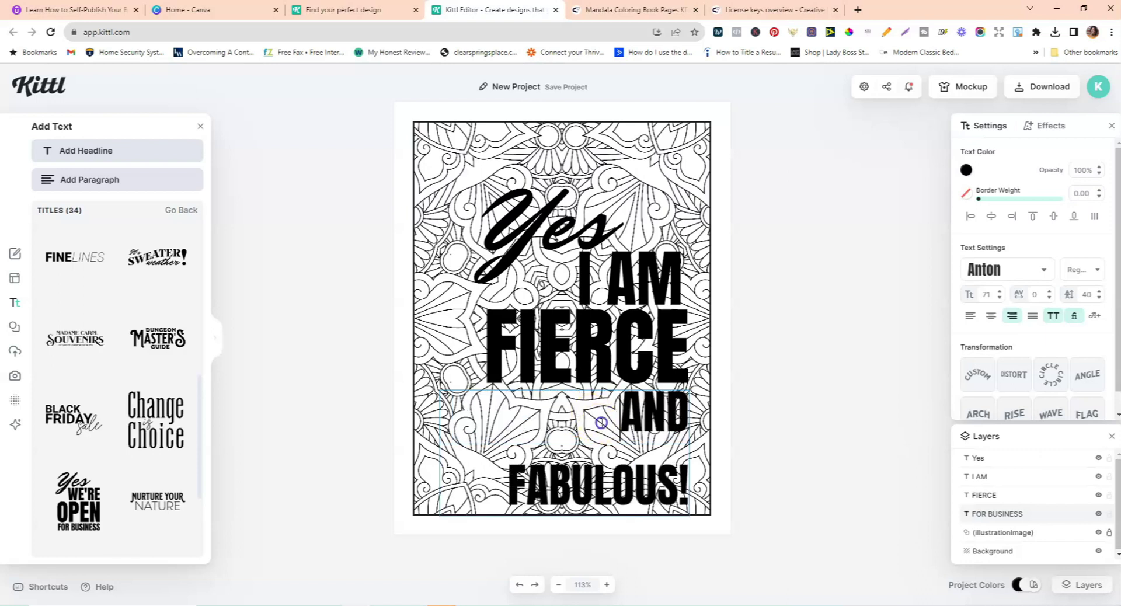
pyautogui.doubleClick(599, 422)
pyautogui.click(986, 294)
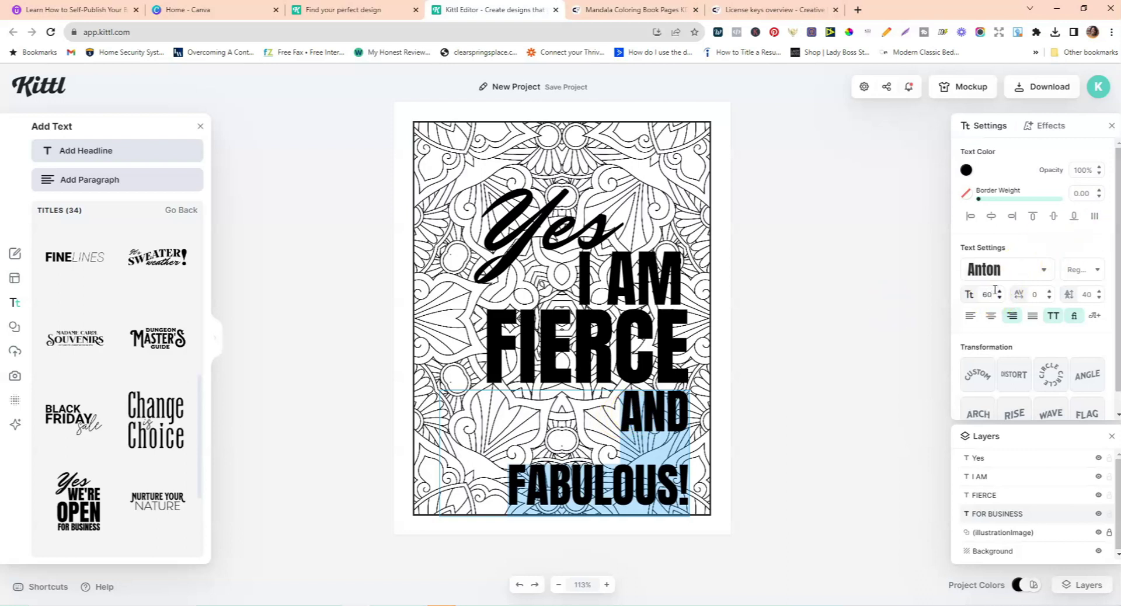
pyautogui.write('60')
pyautogui.press('Return')
pyautogui.click(833, 380)
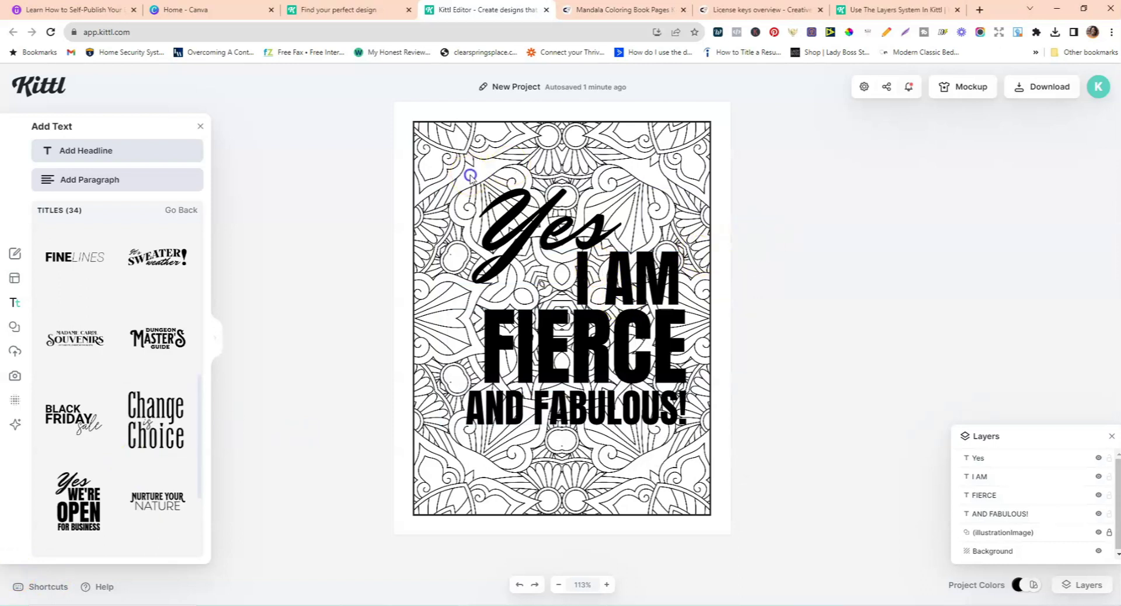
# Step: Marquee-select Yes, I AM, FIERCE and AND FABULOUS! and group them with Ctrl+G
pyautogui.moveTo(470, 174); pyautogui.dragTo(495, 191)
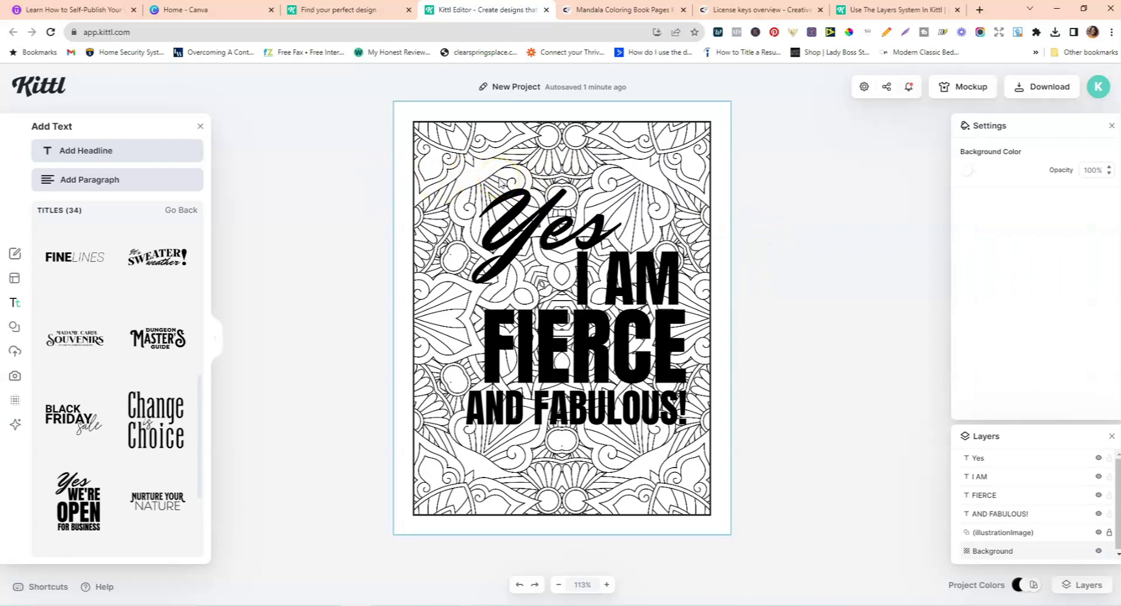
pyautogui.moveTo(471, 163); pyautogui.dragTo(686, 442)
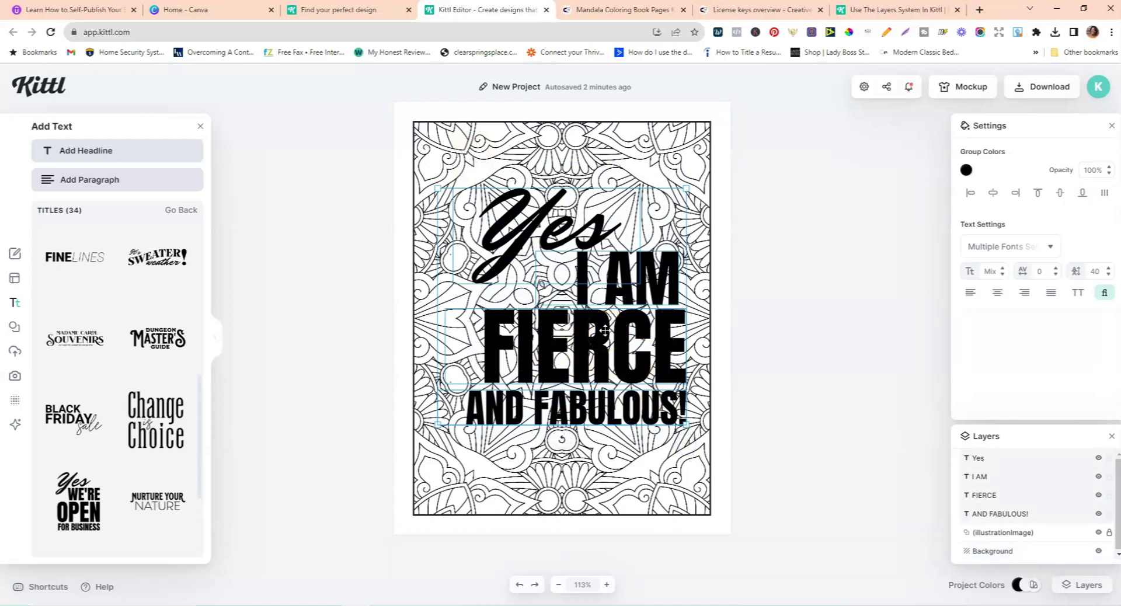
pyautogui.hotkey('ctrl', 'g')
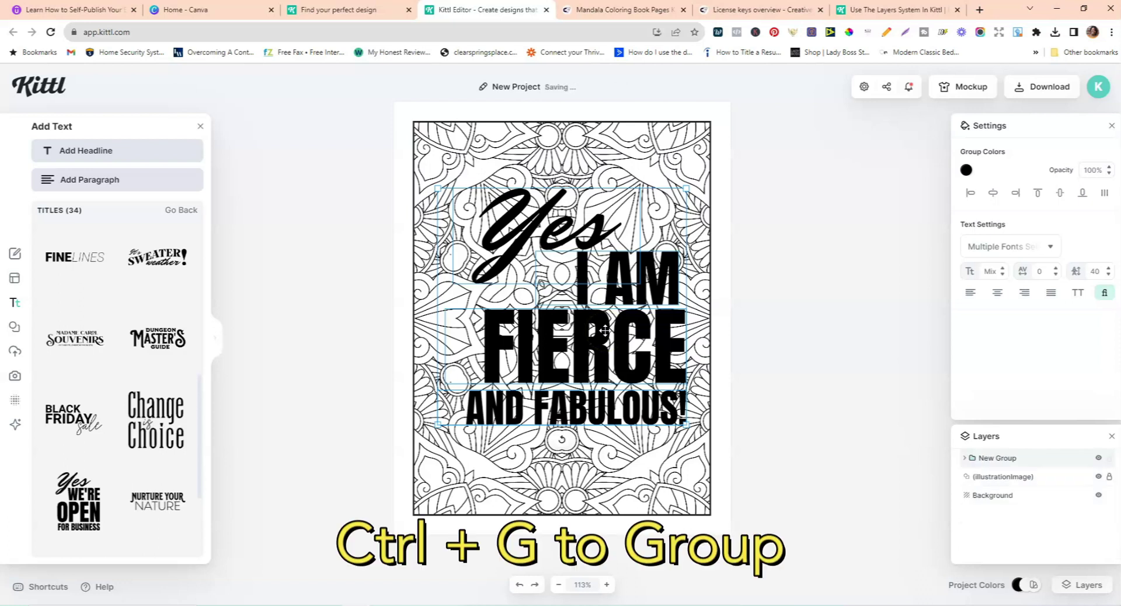
# Step: Nudge the grouped text slightly and select the word Yes inside it
pyautogui.moveTo(608, 239); pyautogui.dragTo(607, 239)
pyautogui.click(725, 257)
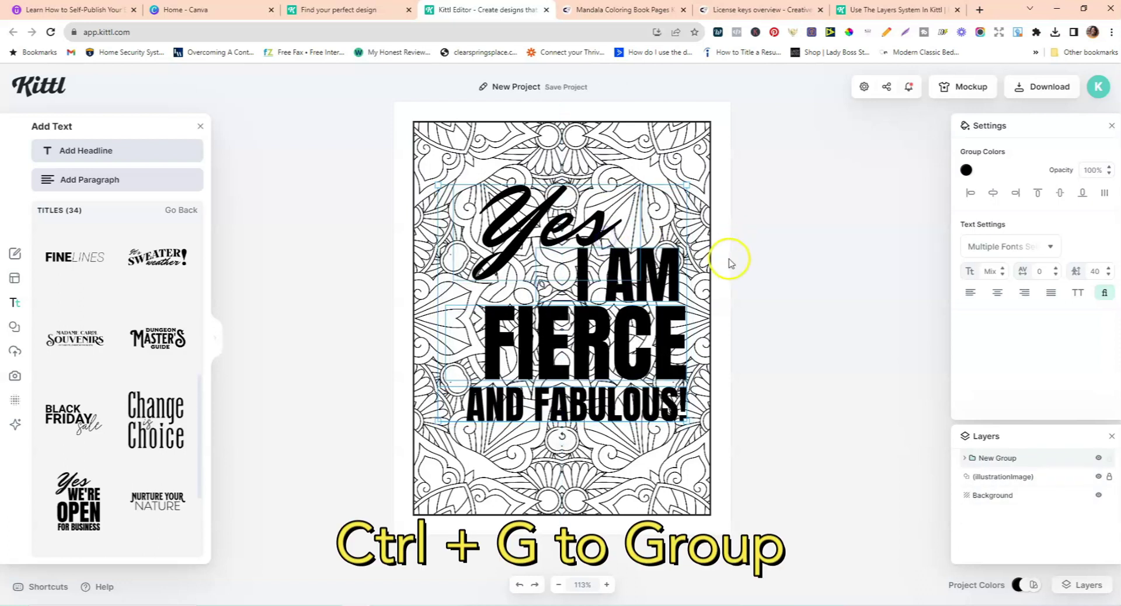
pyautogui.click(619, 240)
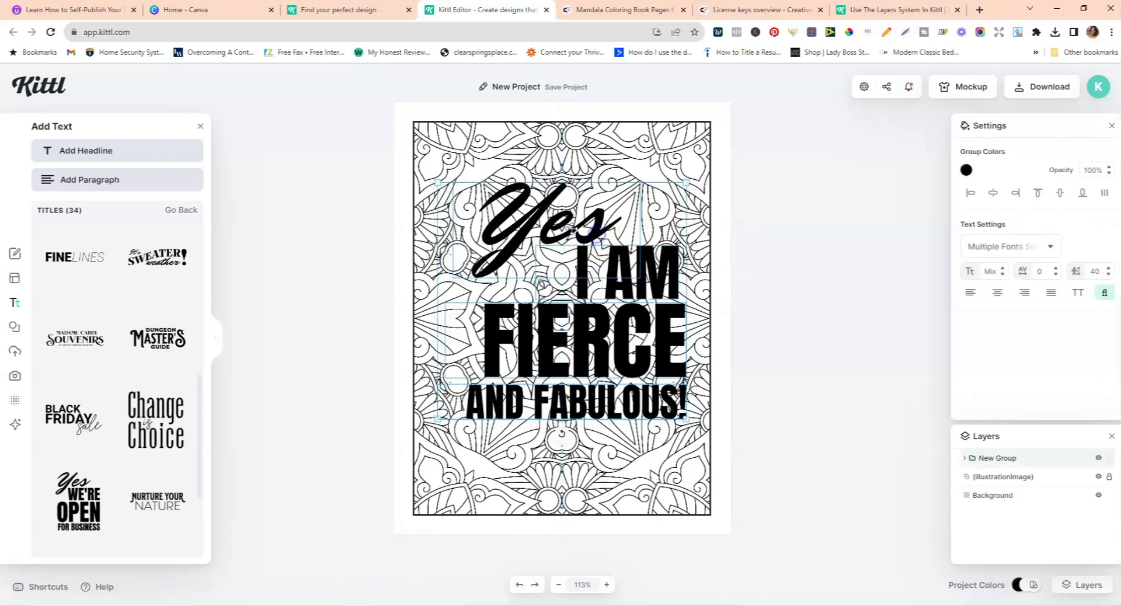
pyautogui.doubleClick(557, 216)
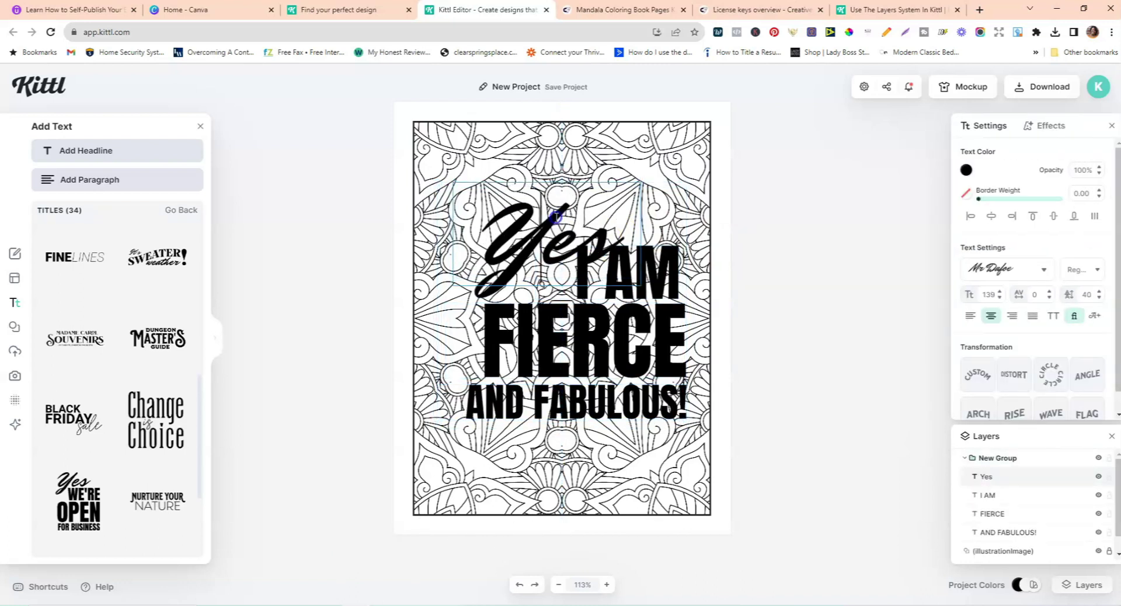
pyautogui.doubleClick(556, 216)
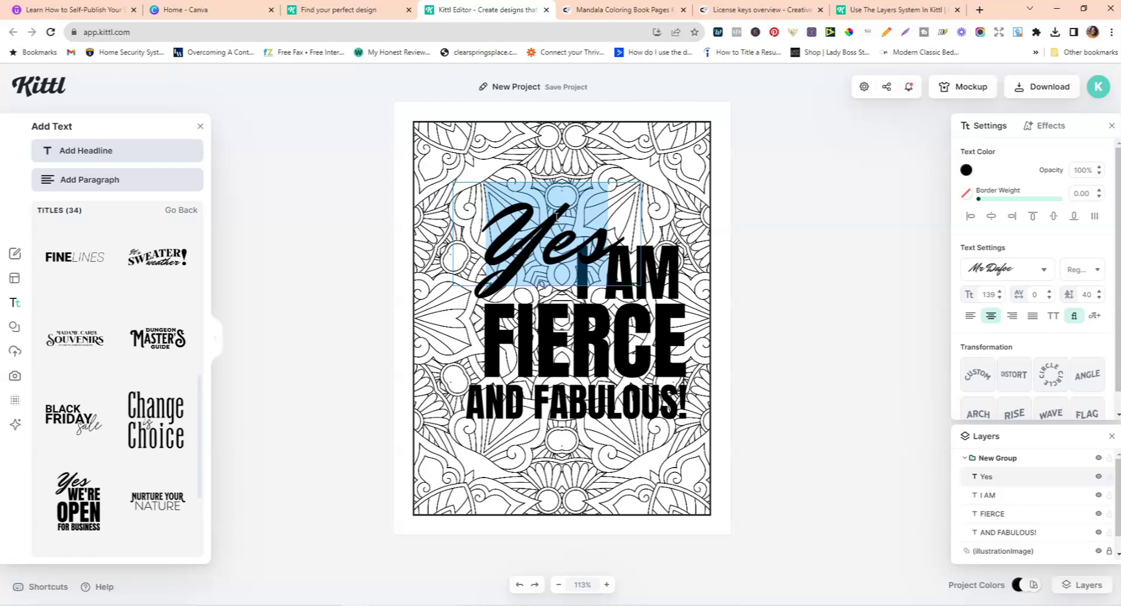
# Step: Give Yes a block shadow with white lettering and a black shadow
pyautogui.click(1051, 125)
pyautogui.click(1057, 180)
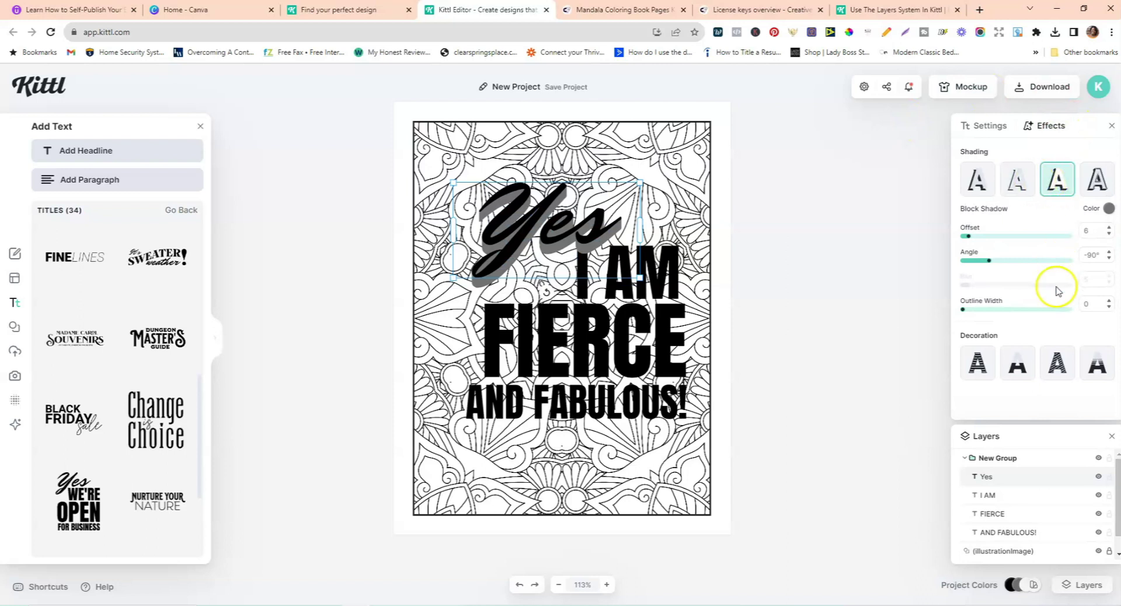
pyautogui.click(984, 130)
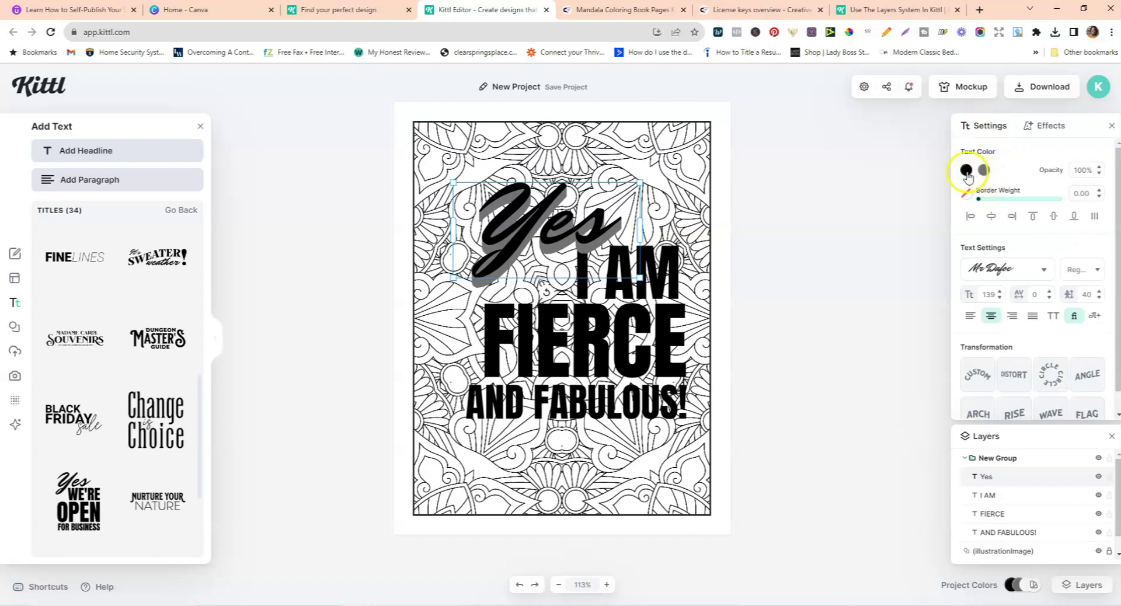
pyautogui.click(967, 171)
pyautogui.click(833, 408)
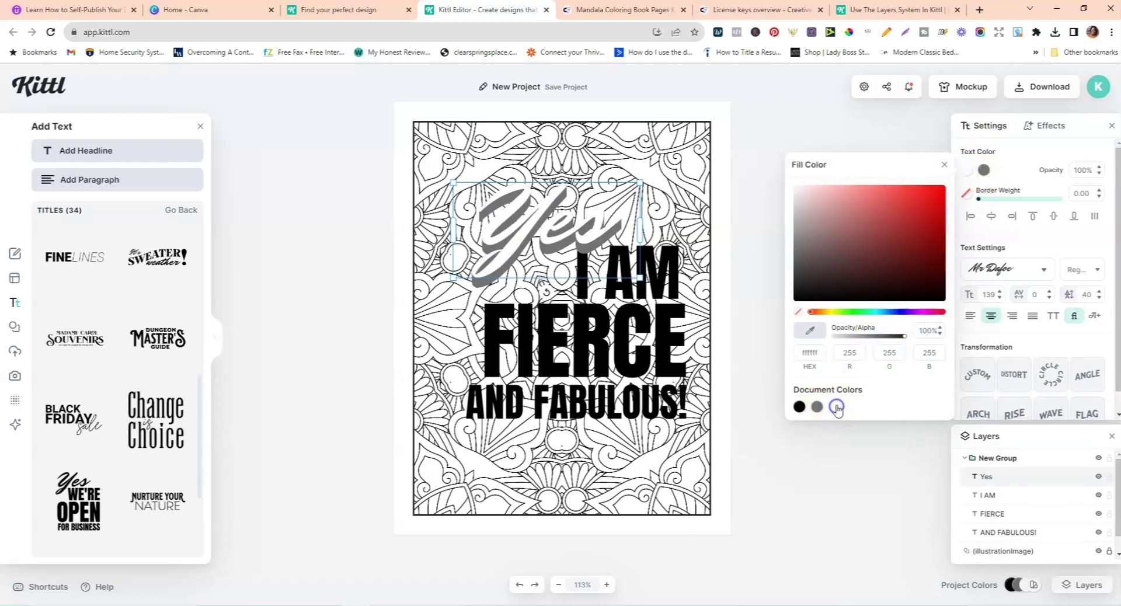
pyautogui.click(984, 171)
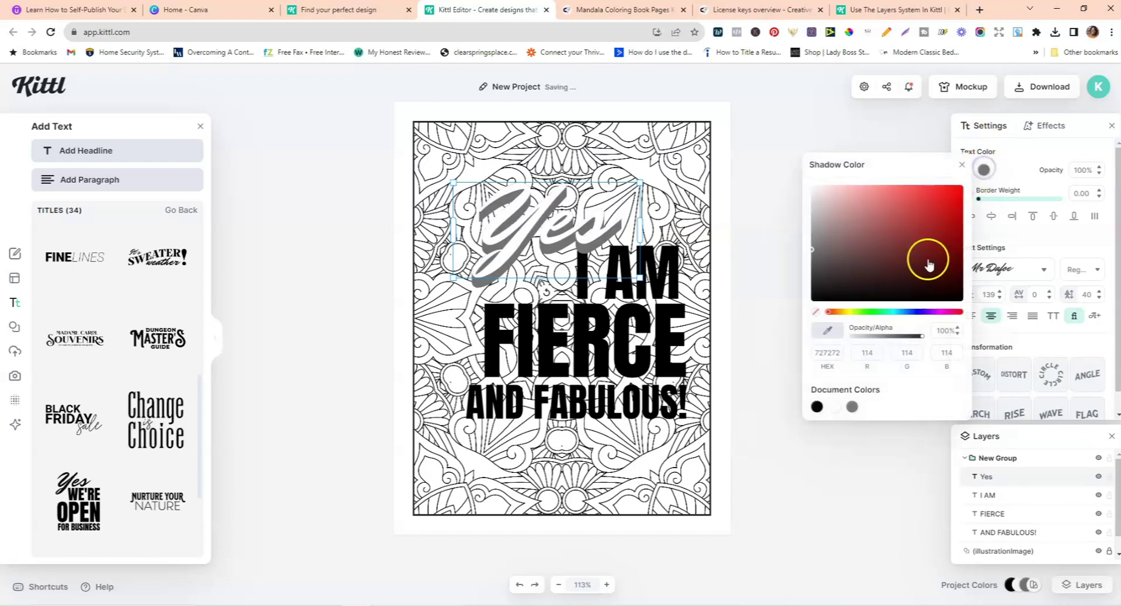
pyautogui.click(816, 407)
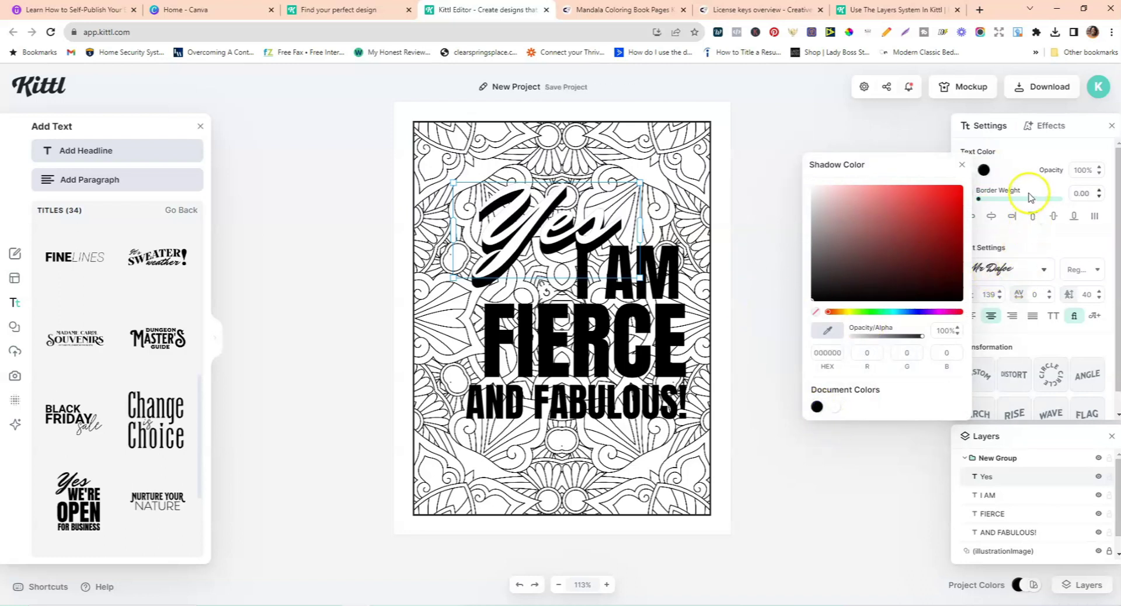
# Step: Add an outline around Yes in Effects, then select the whole text group
pyautogui.click(1035, 129)
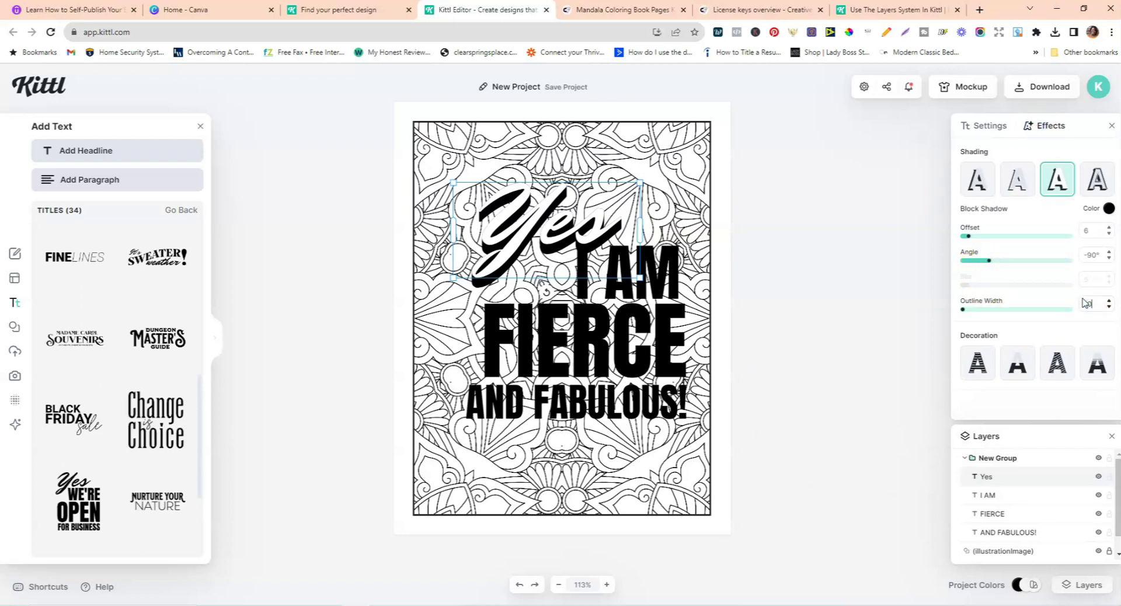
pyautogui.scroll(2, 1086, 303)
pyautogui.click(727, 259)
pyautogui.click(619, 281)
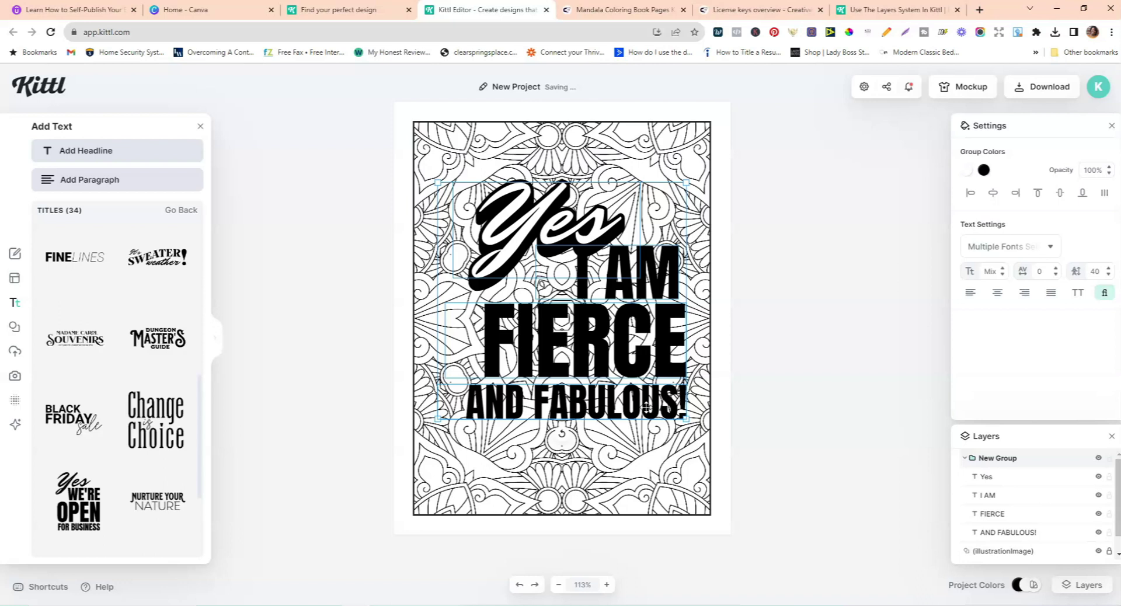
pyautogui.click(747, 374)
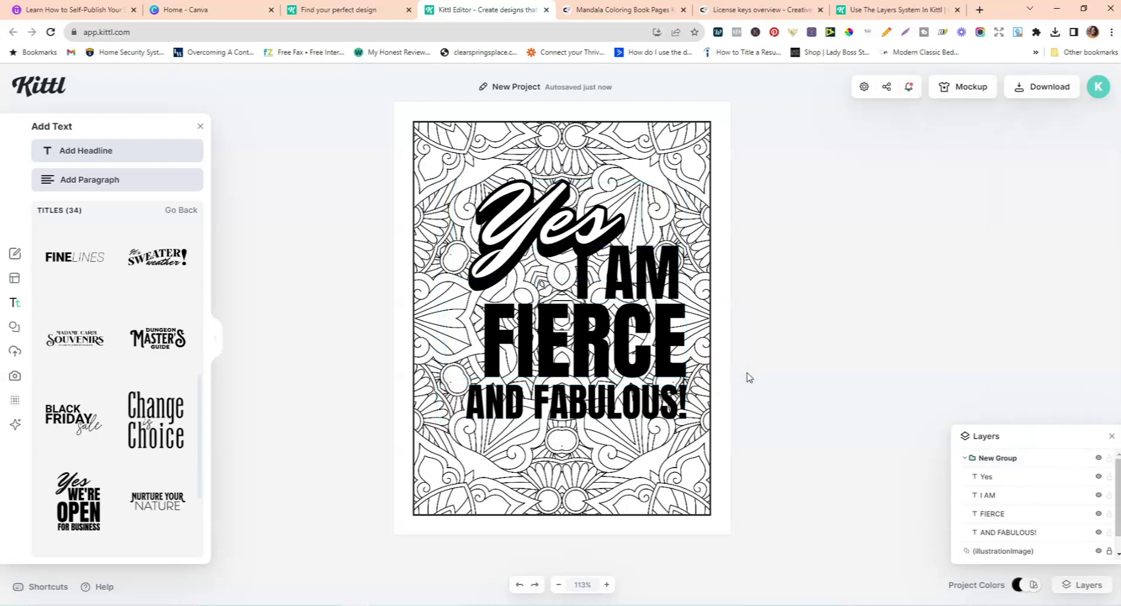
pyautogui.click(611, 222)
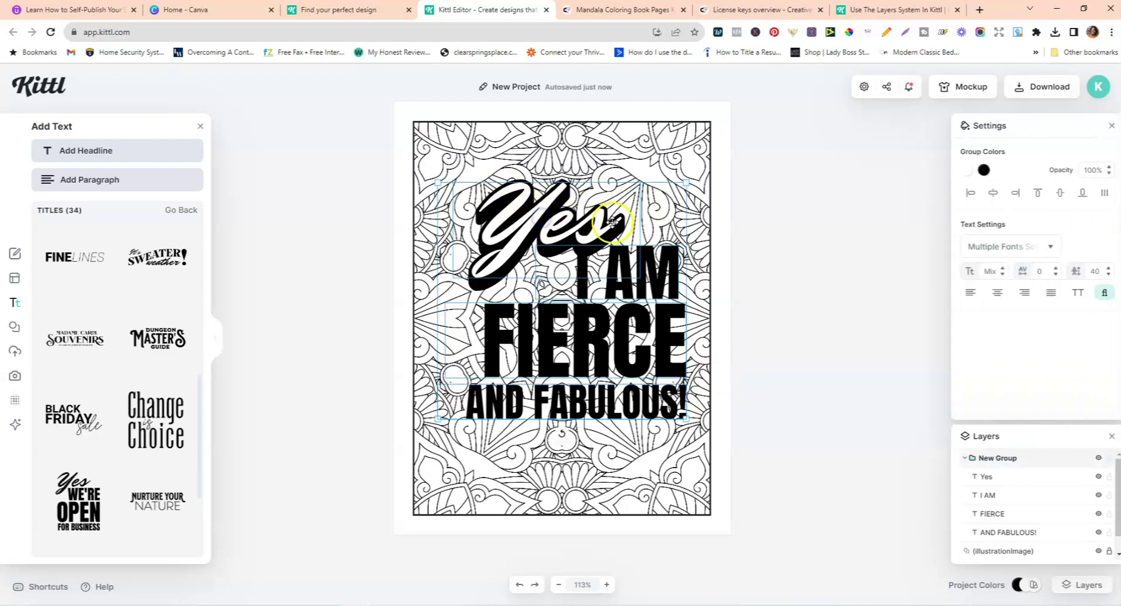
pyautogui.click(1051, 86)
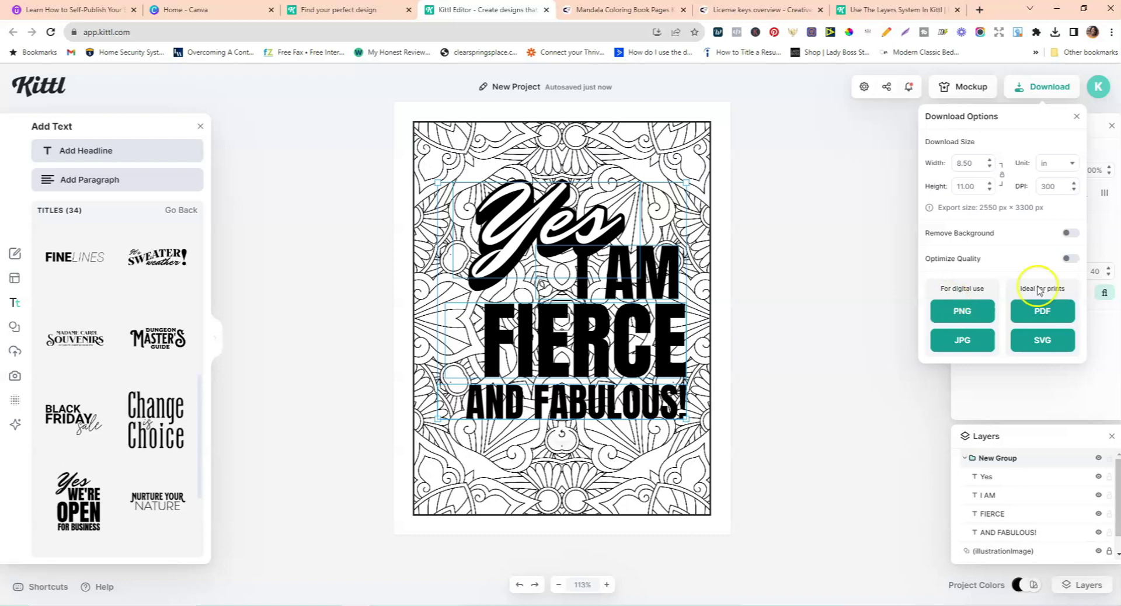
pyautogui.moveTo(200, 437); pyautogui.dragTo(199, 544)
pyautogui.scroll(-1, 200, 524)
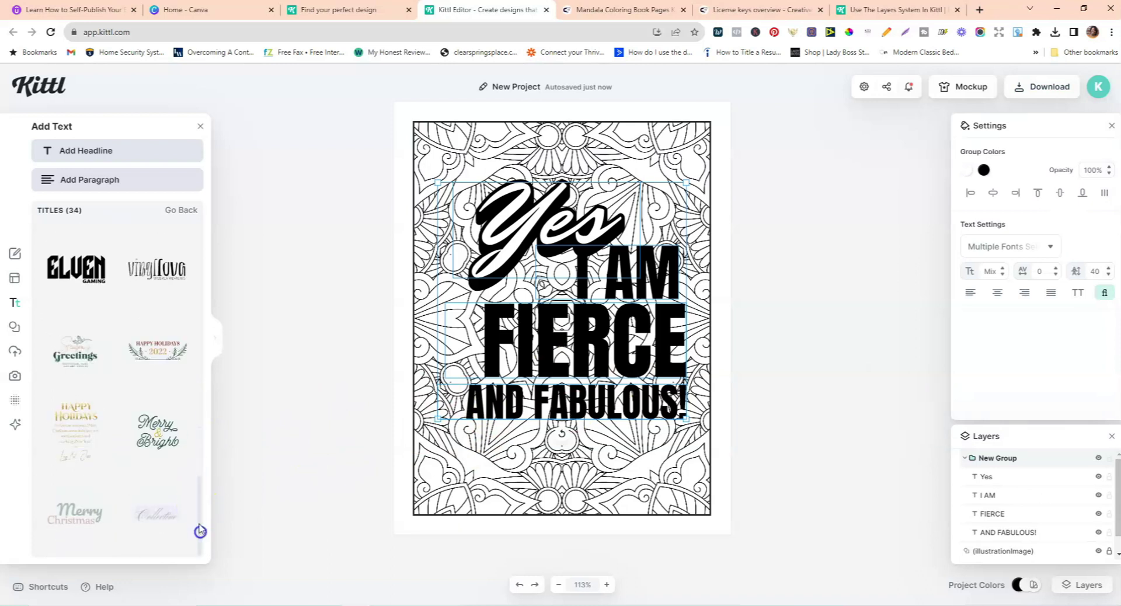